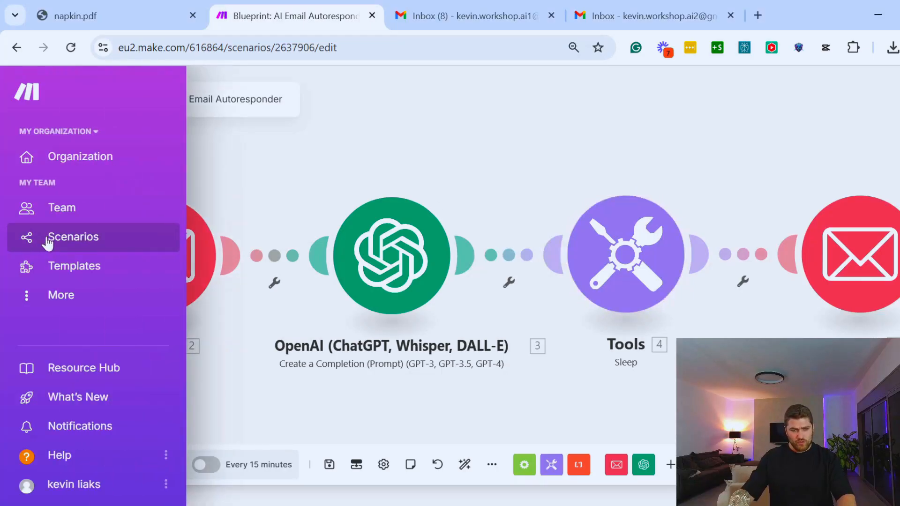
Step: Create a new scenario in the 4. Youtube folder and name it "AI Email Autoresponder"
{"action": "left_click", "coordinate": [72, 244]}
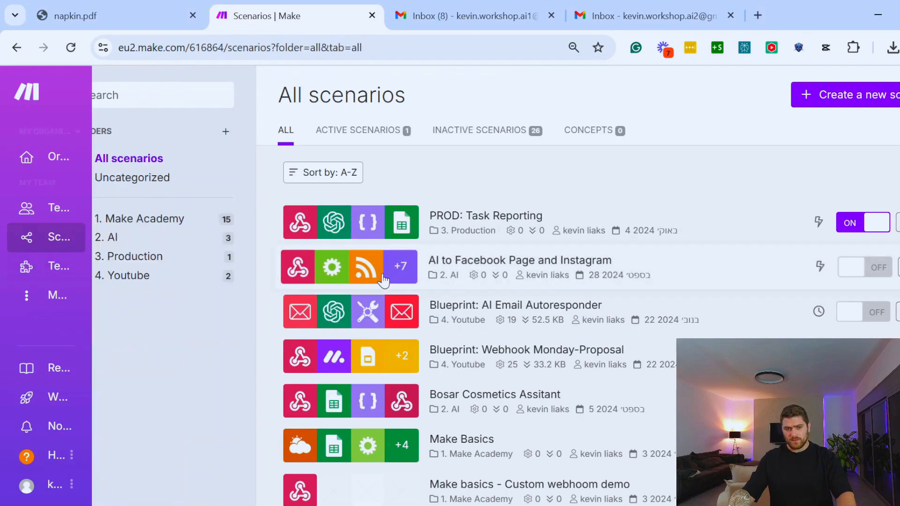
{"action": "left_click", "coordinate": [136, 275]}
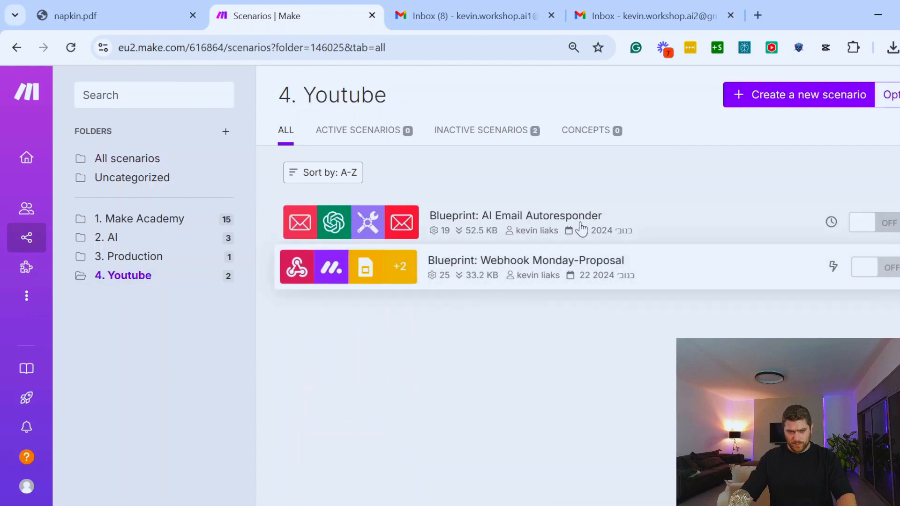
{"action": "left_click", "coordinate": [796, 94]}
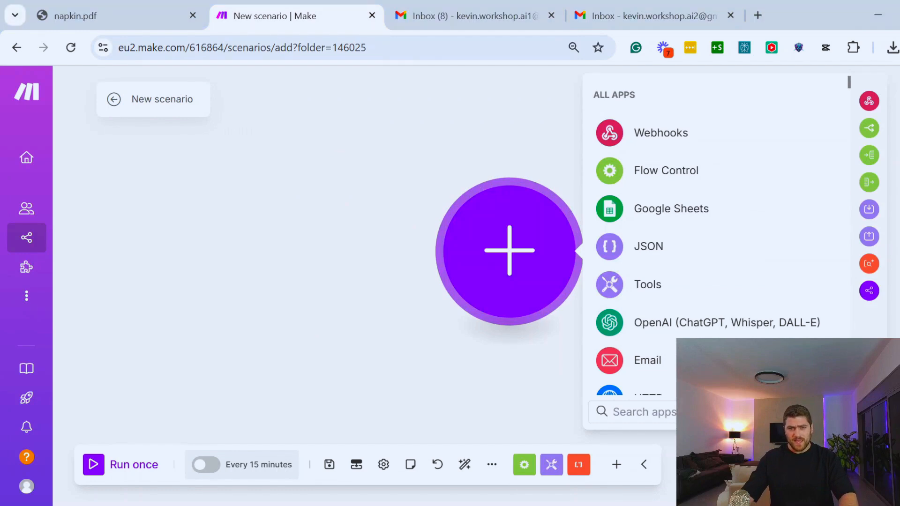
{"action": "left_click", "coordinate": [176, 100]}
{"action": "type", "text": "AI Email Autoresponder"}
{"action": "key", "text": "Return"}
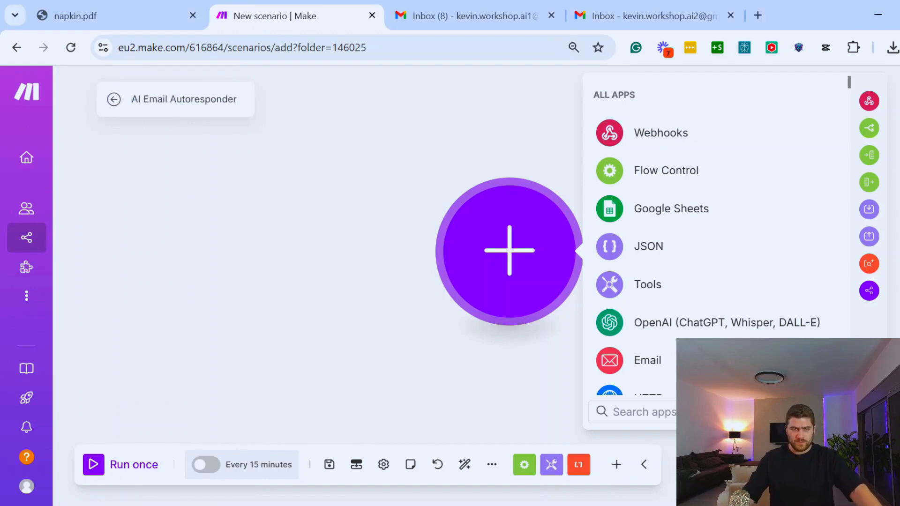
Step: Add the Email app's Watch Emails trigger as the scenario's first module
{"action": "left_click", "coordinate": [524, 239]}
{"action": "left_click", "coordinate": [525, 239]}
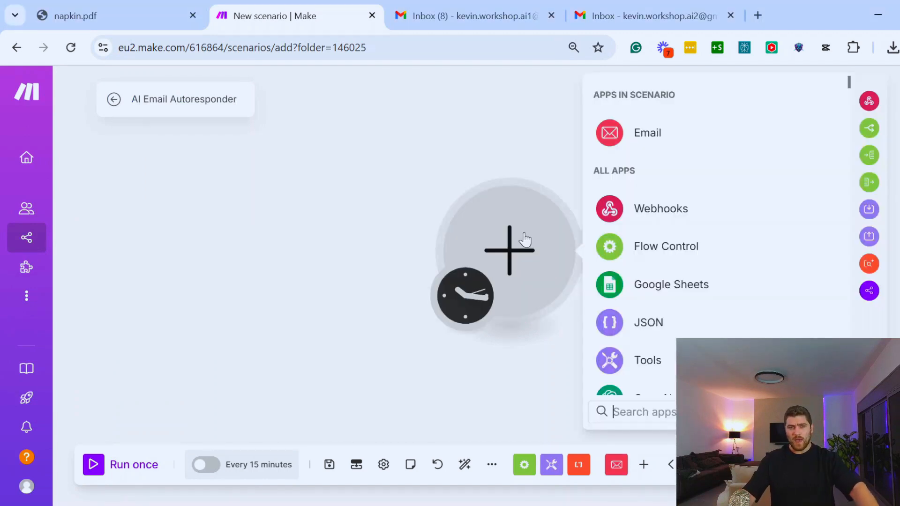
{"action": "type", "text": "email"}
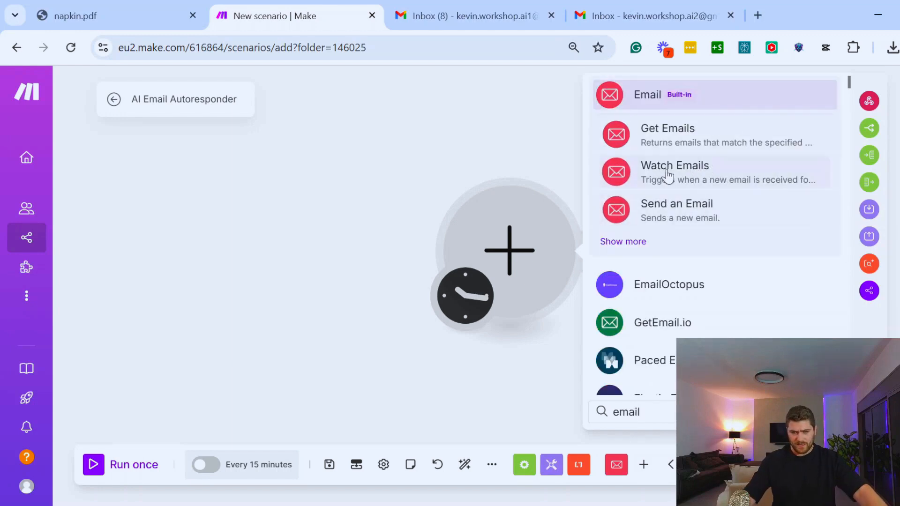
{"action": "left_click", "coordinate": [709, 178]}
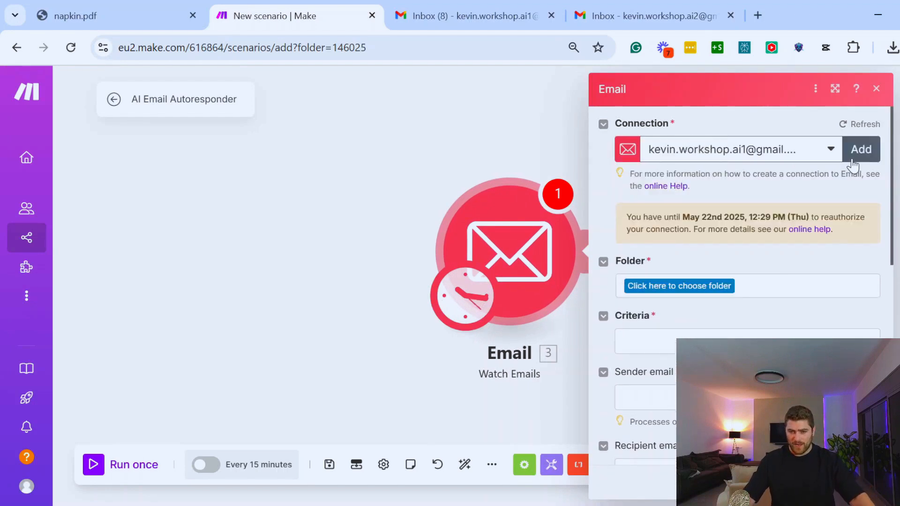
{"action": "left_click", "coordinate": [862, 150]}
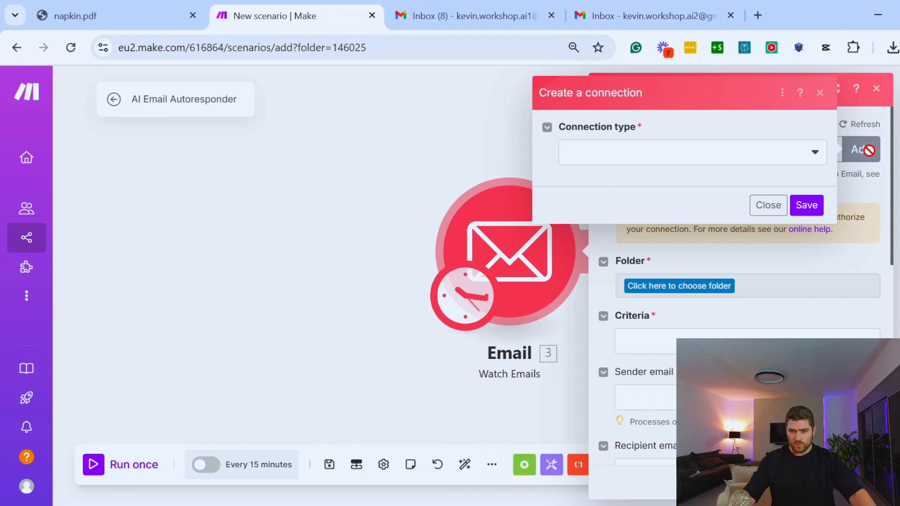
{"action": "left_click", "coordinate": [790, 159]}
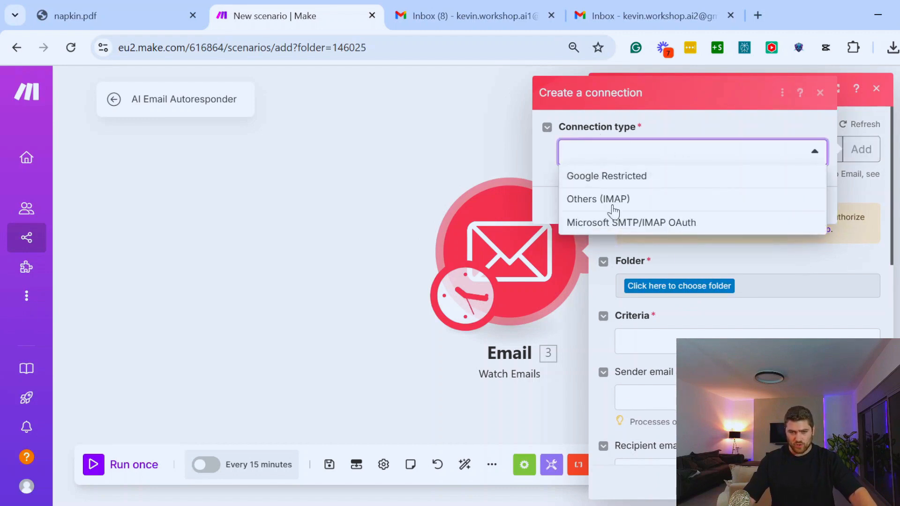
{"action": "left_click", "coordinate": [690, 127]}
{"action": "left_click", "coordinate": [767, 225]}
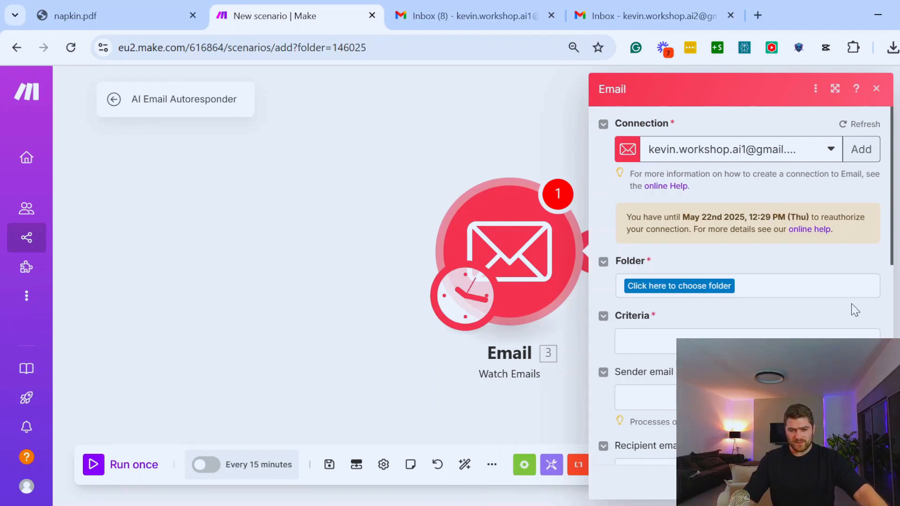
Step: Configure the email trigger to watch all emails in the INBOX folder, processing messages from now on
{"action": "left_click", "coordinate": [675, 292]}
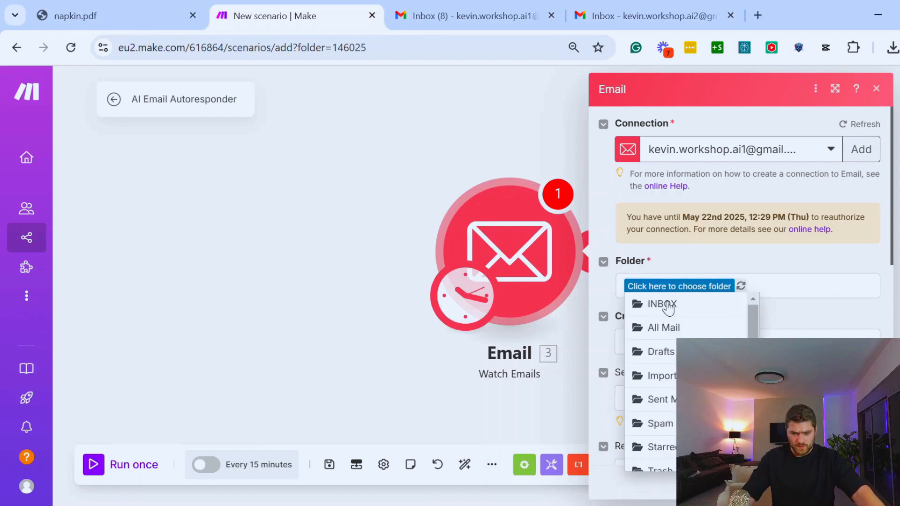
{"action": "left_click", "coordinate": [667, 304]}
{"action": "scroll", "coordinate": [784, 296], "scroll_direction": "down", "scroll_amount": 2}
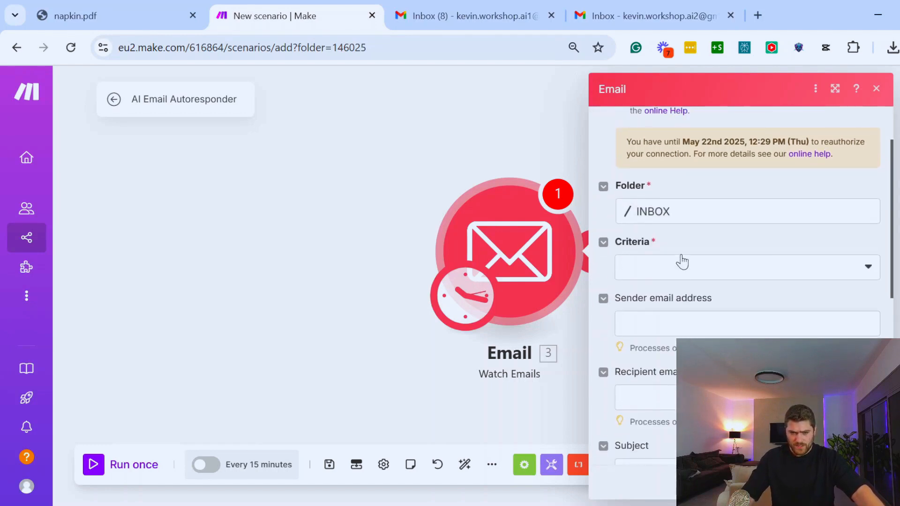
{"action": "left_click", "coordinate": [868, 268]}
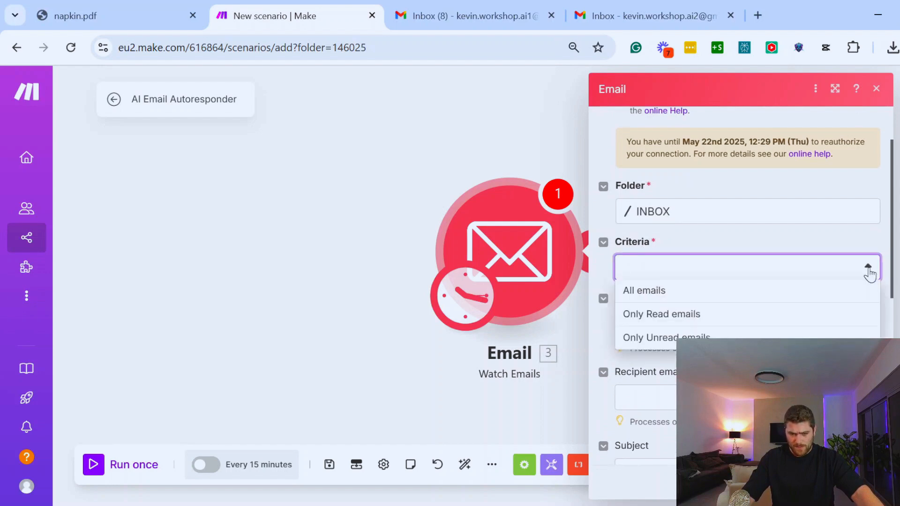
{"action": "left_click", "coordinate": [663, 292]}
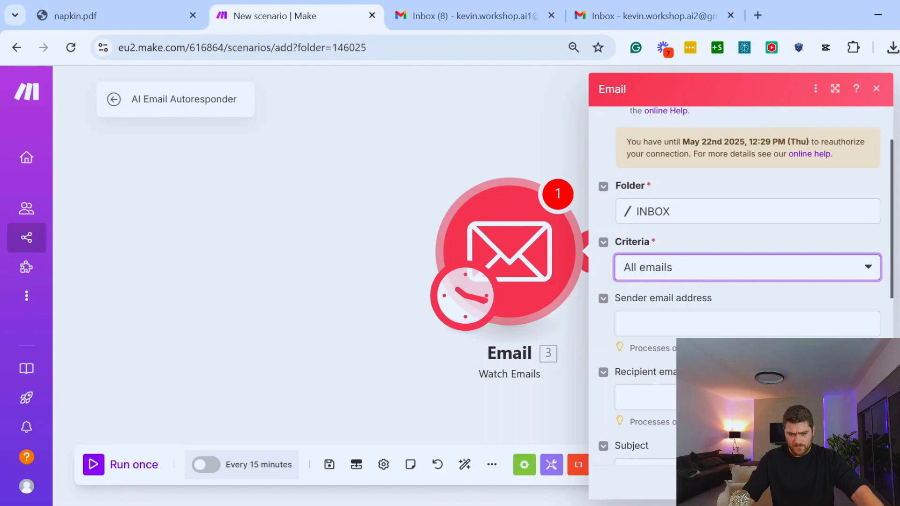
{"action": "scroll", "coordinate": [803, 312], "scroll_direction": "down", "scroll_amount": 9}
{"action": "scroll", "coordinate": [804, 309], "scroll_direction": "up", "scroll_amount": 9}
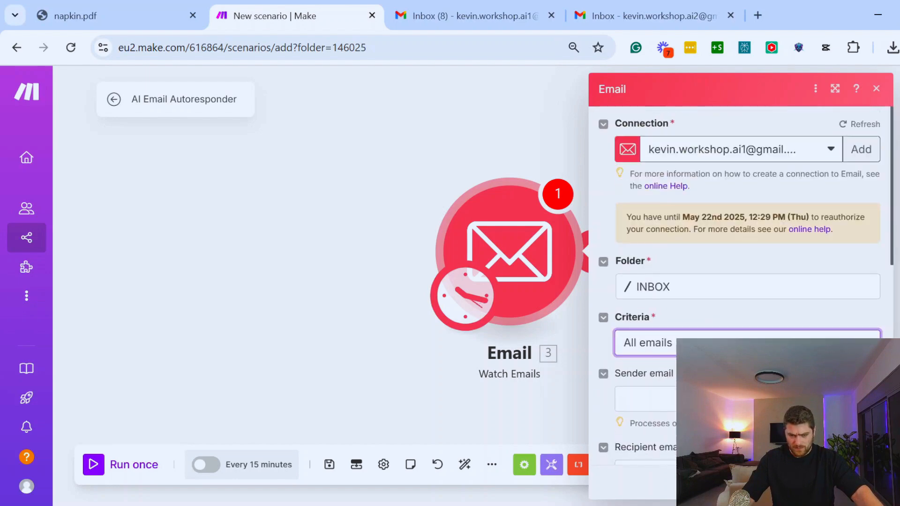
{"action": "left_click", "coordinate": [870, 482]}
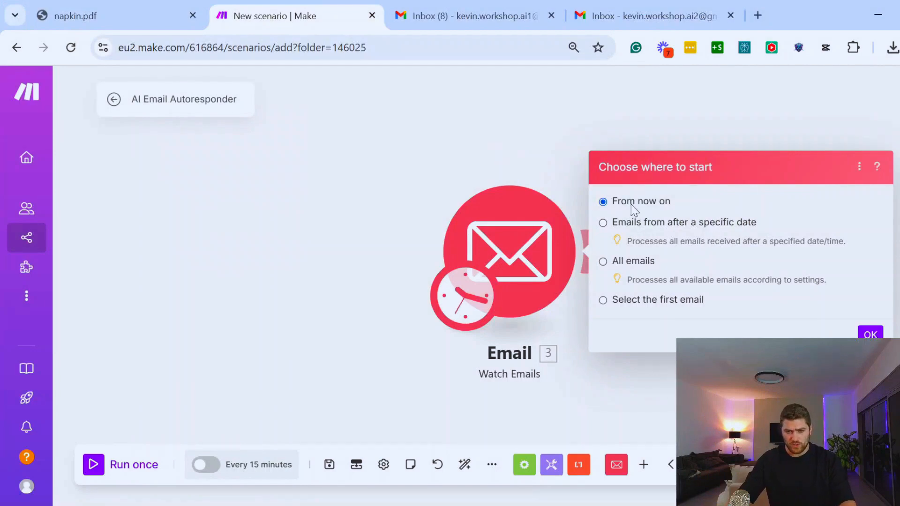
{"action": "left_click", "coordinate": [873, 335]}
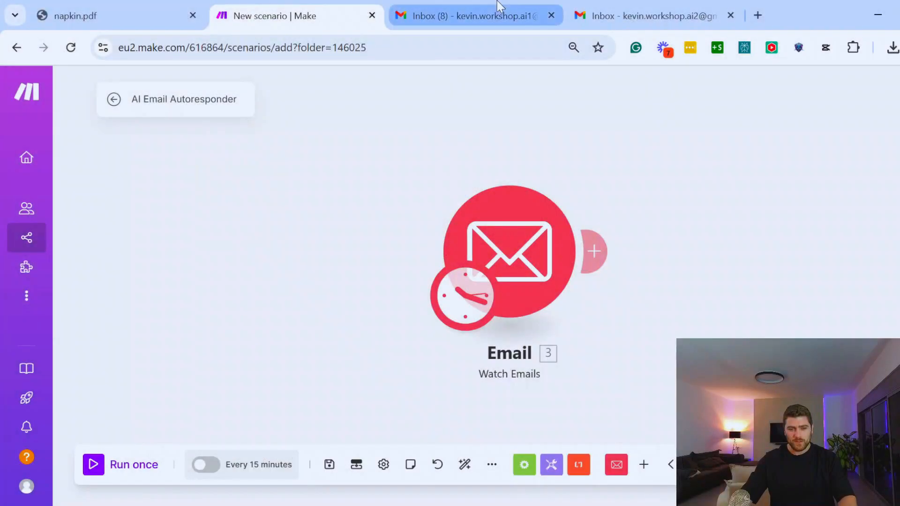
Step: Switch to the second Gmail account and copy the body text of its most recent sent New Lead Notification email
{"action": "left_click", "coordinate": [489, 19]}
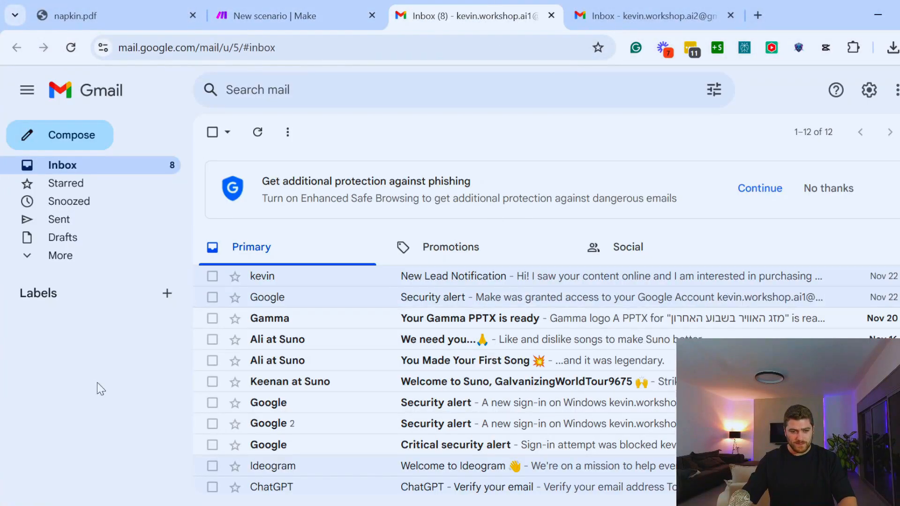
{"action": "left_click", "coordinate": [617, 10]}
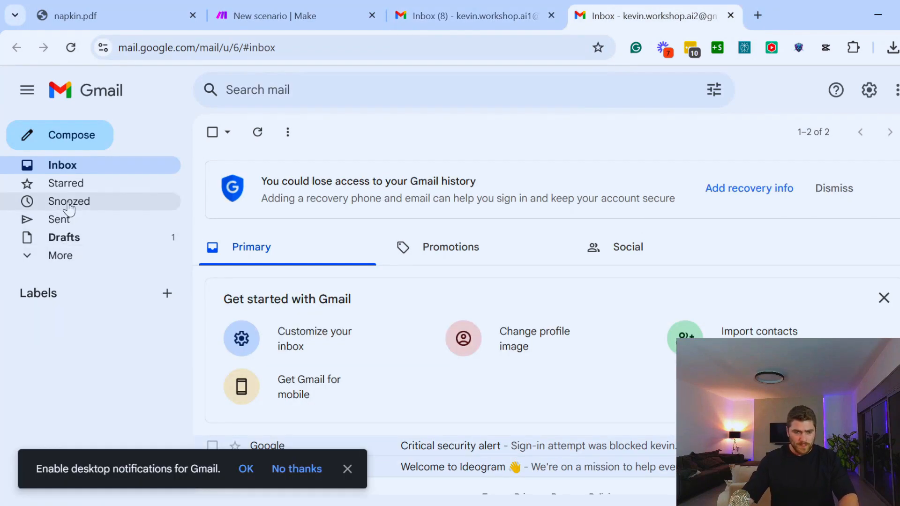
{"action": "left_click", "coordinate": [73, 223]}
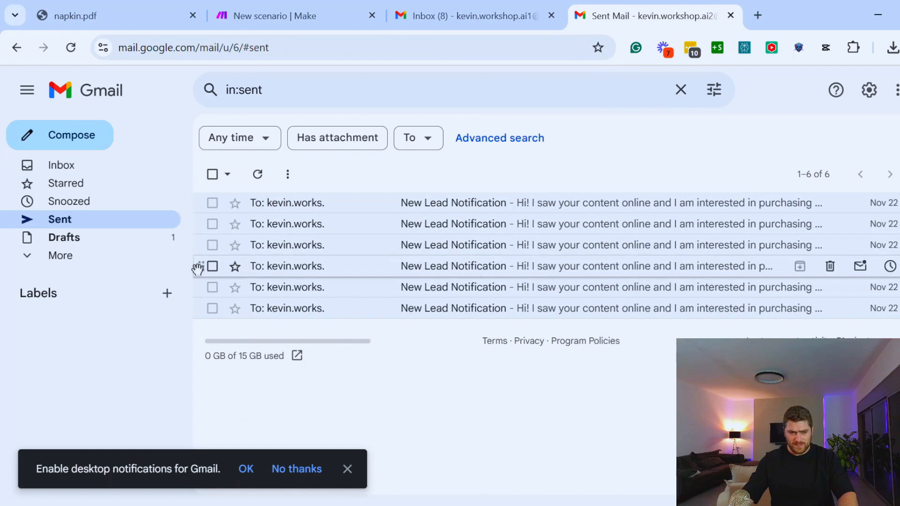
{"action": "left_click", "coordinate": [297, 202]}
{"action": "left_click_drag", "start_coordinate": [345, 300], "coordinate": [248, 206]}
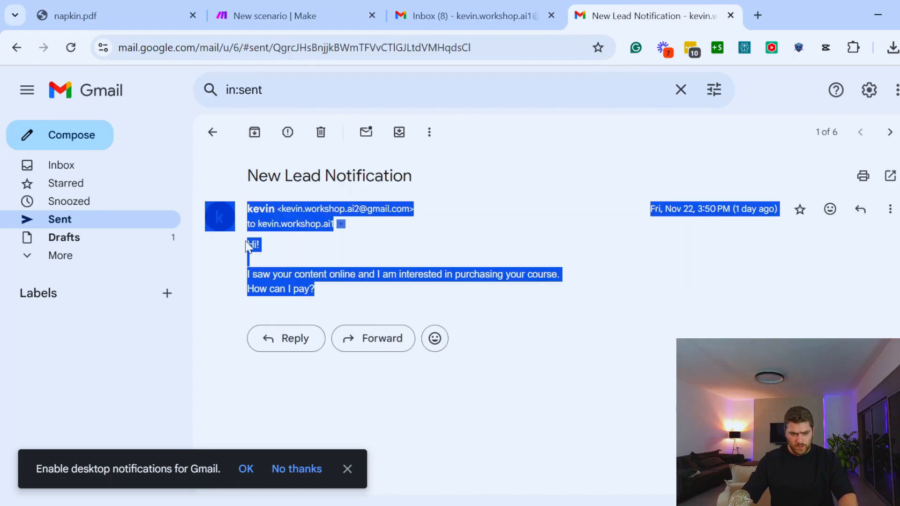
{"action": "left_click", "coordinate": [427, 301]}
{"action": "left_click_drag", "start_coordinate": [302, 289], "coordinate": [255, 246]}
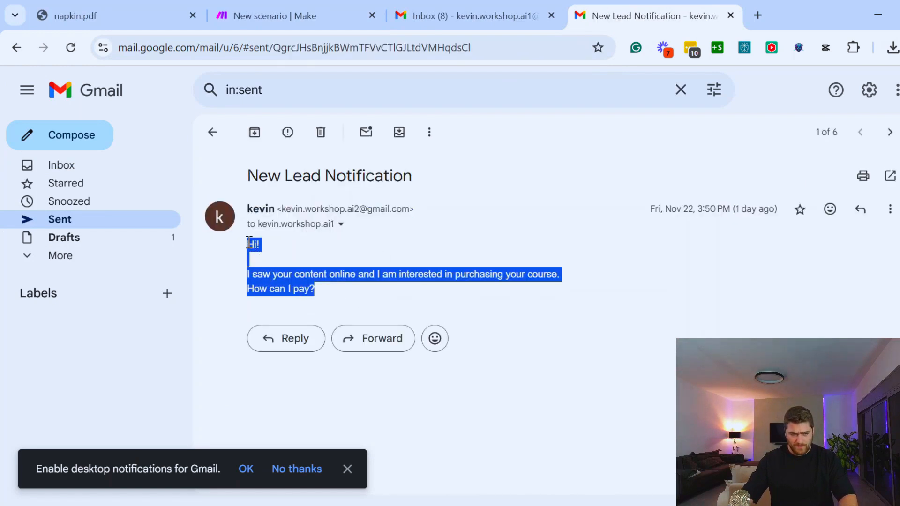
Step: Compose a new message with the body "Hi! I saw your content online and I am interested in purchasing your course. How can I pay?"
{"action": "left_click", "coordinate": [60, 132]}
{"action": "left_click", "coordinate": [608, 287]}
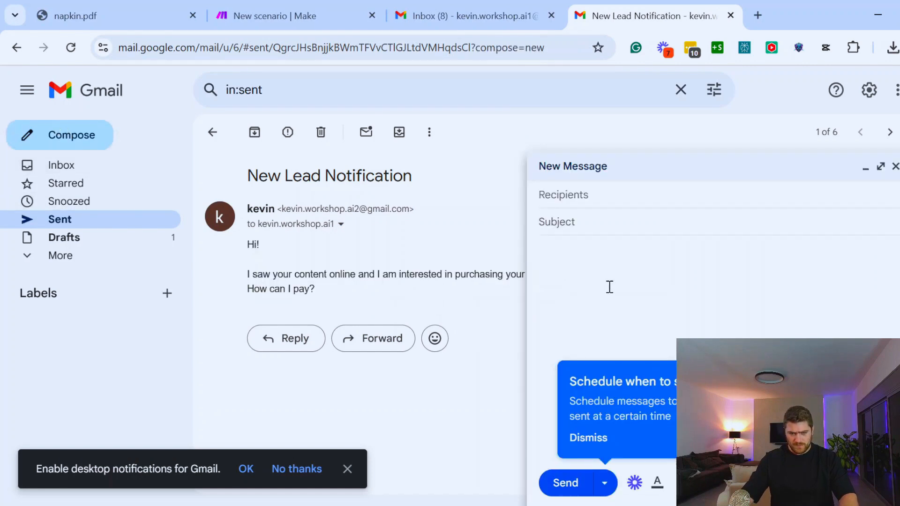
{"action": "type", "text": "Hi!  I saw your content online and I am interested in purchasing your course. How can I pay?"}
{"action": "key", "text": "ctrl+a"}
{"action": "left_click", "coordinate": [628, 301]}
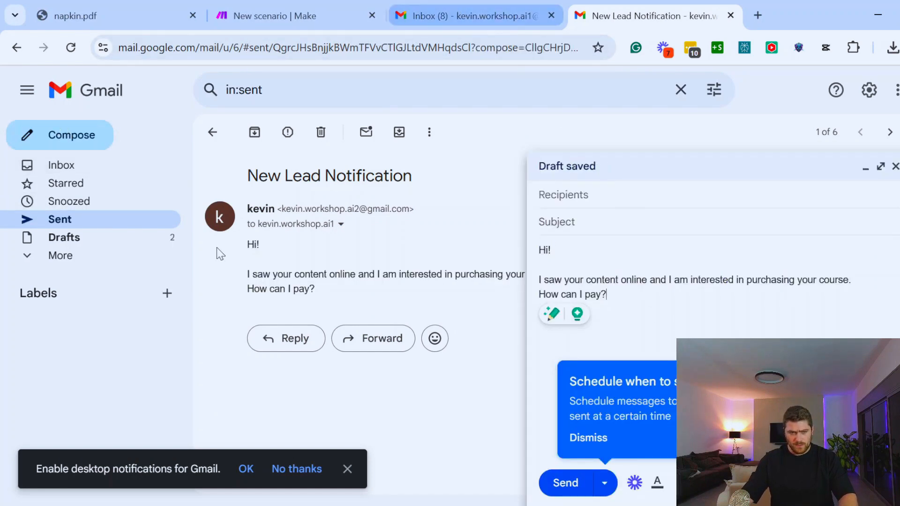
Step: Set the new message's subject to "New Lead Notification", copied from the open email
{"action": "double_click", "coordinate": [303, 175]}
{"action": "left_click", "coordinate": [606, 194]}
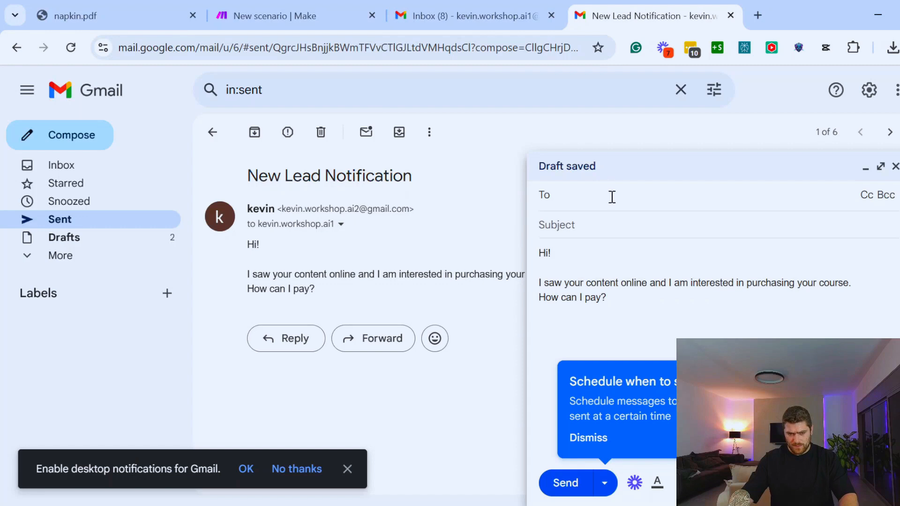
{"action": "type", "text": "New Lead Notification"}
{"action": "left_click", "coordinate": [589, 225]}
{"action": "type", "text": "New Lead Notification"}
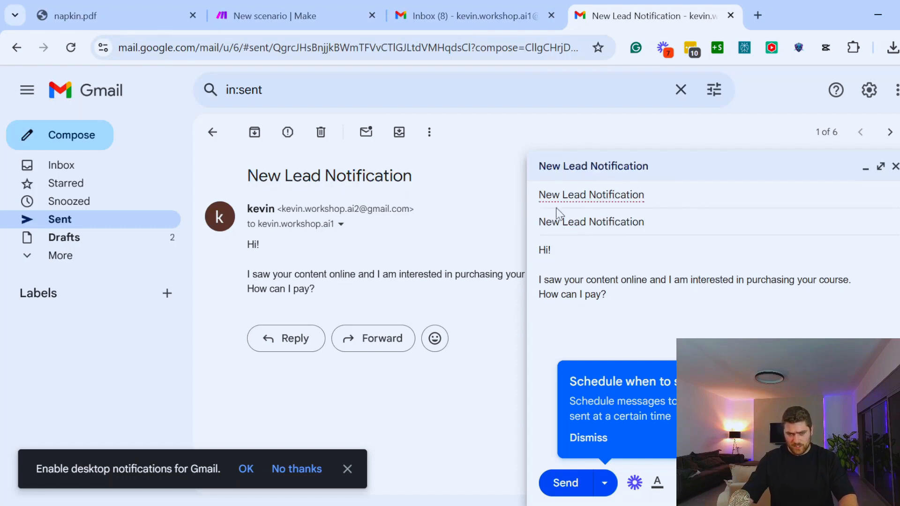
Step: Replace the text in the recipient field with the email address of the first Gmail account
{"action": "left_click", "coordinate": [684, 191]}
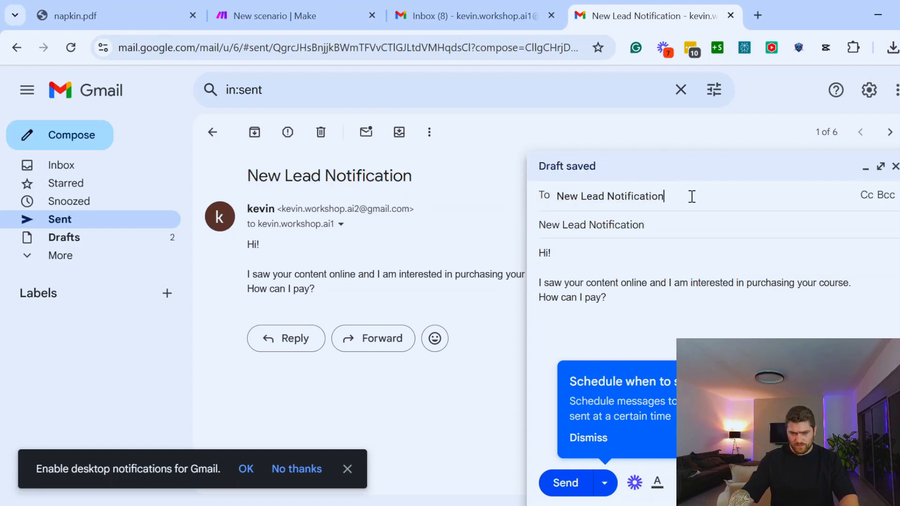
{"action": "key", "text": "ctrl+a"}
{"action": "key", "text": "BackSpace"}
{"action": "type", "text": "kev"}
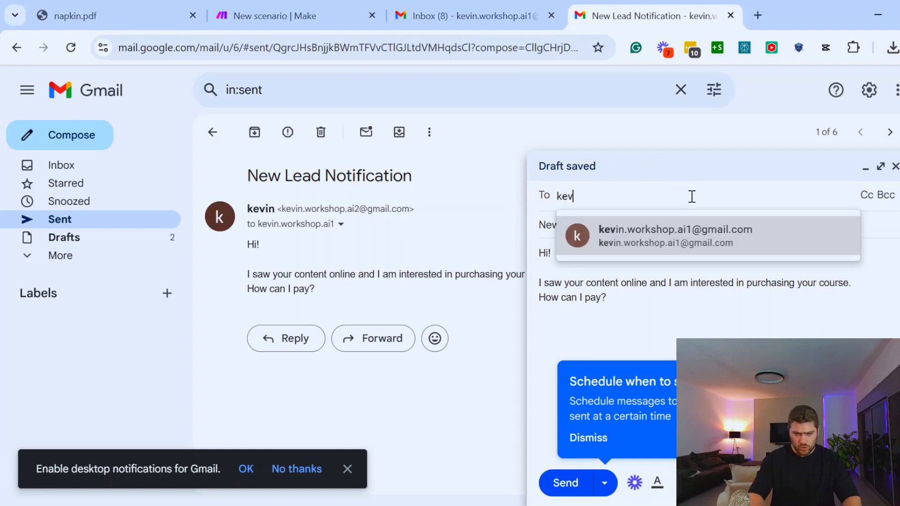
{"action": "left_click", "coordinate": [679, 232]}
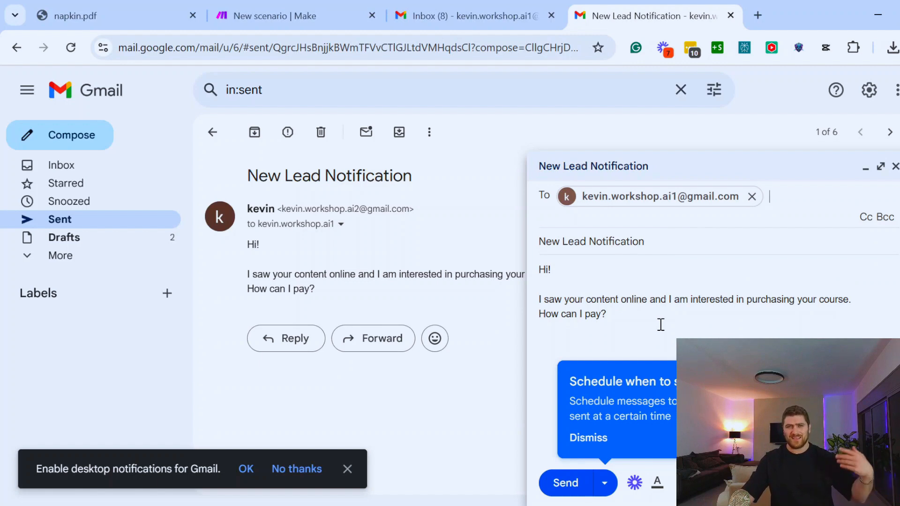
Step: Send the message, and move the old New Lead Notification conversation in the receiving Gmail account to the trash
{"action": "left_click", "coordinate": [580, 484]}
{"action": "left_click", "coordinate": [471, 15]}
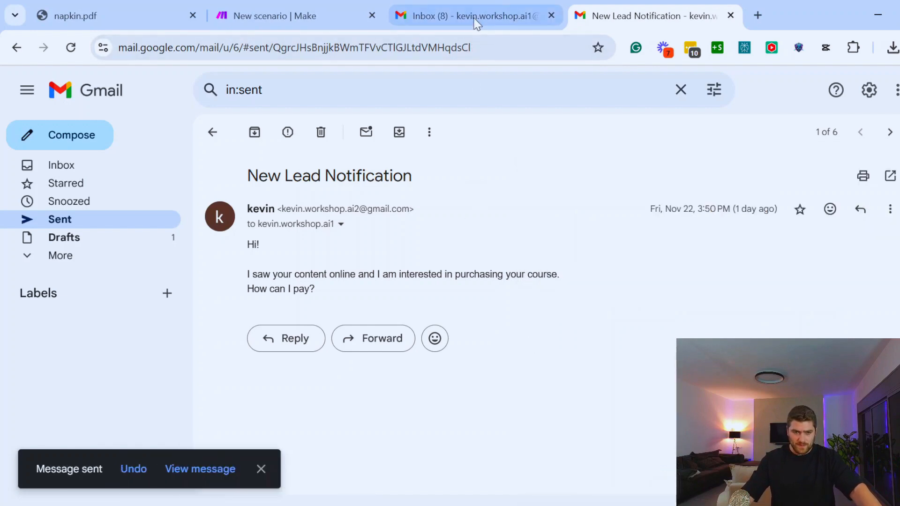
{"action": "left_click", "coordinate": [69, 148]}
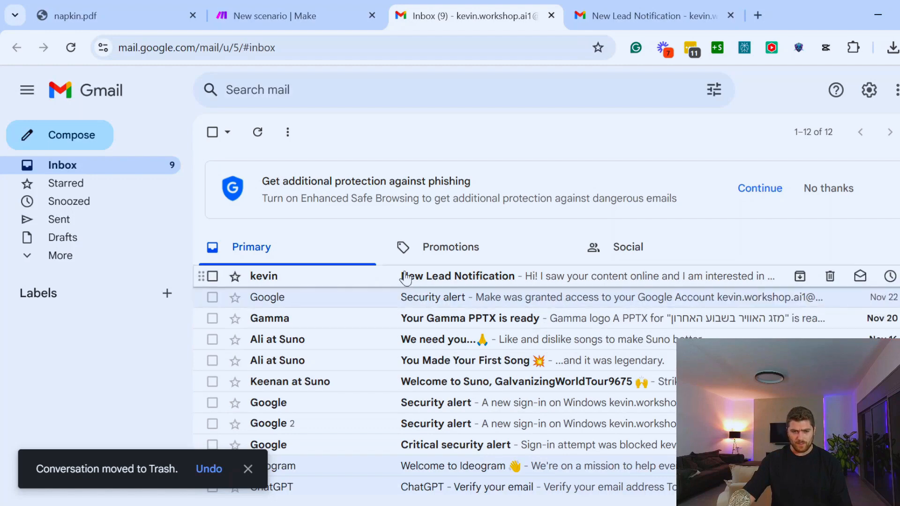
Step: Switch to Make, run the scenario once, and examine the text content in the email trigger's output bundle
{"action": "left_click", "coordinate": [321, 14]}
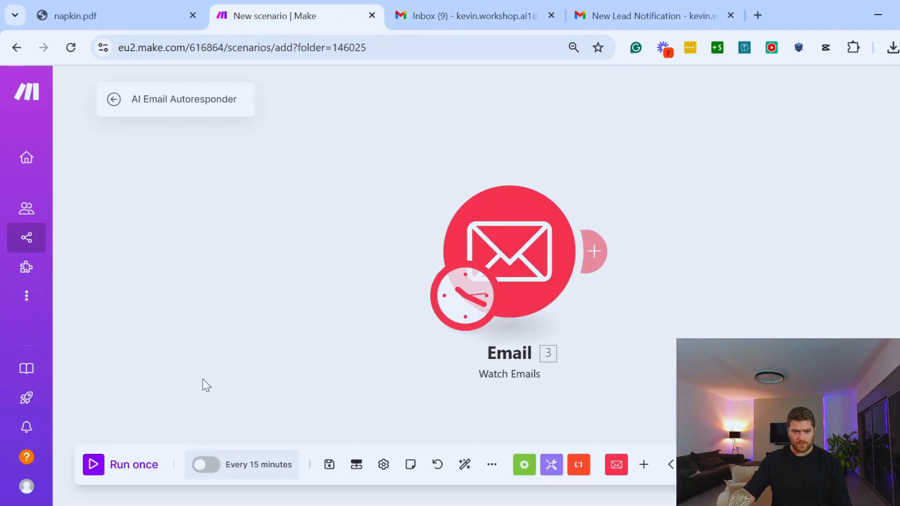
{"action": "left_click", "coordinate": [93, 464]}
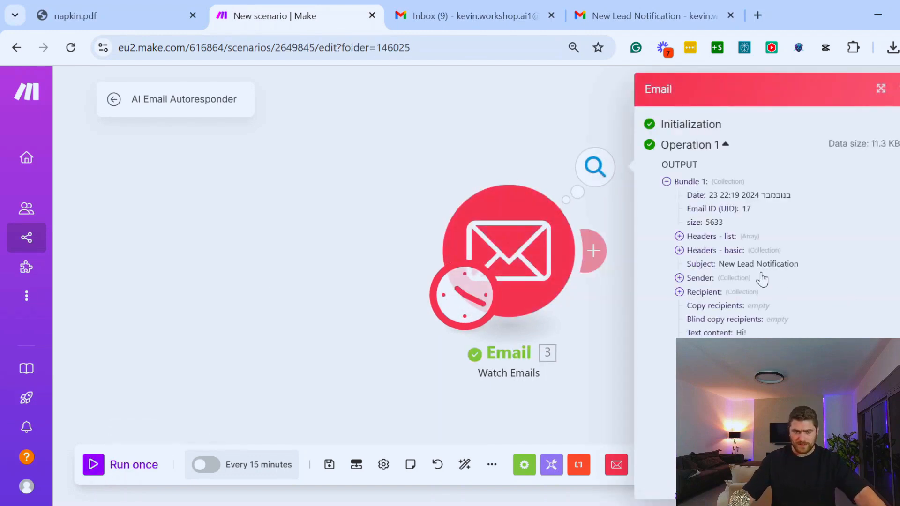
{"action": "scroll", "coordinate": [868, 318], "scroll_direction": "down", "scroll_amount": 2}
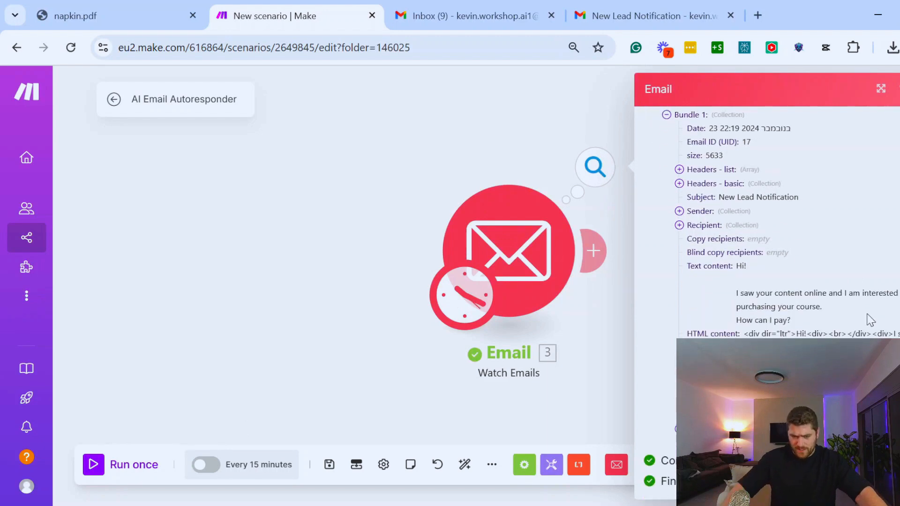
{"action": "left_click_drag", "start_coordinate": [687, 266], "coordinate": [726, 265]}
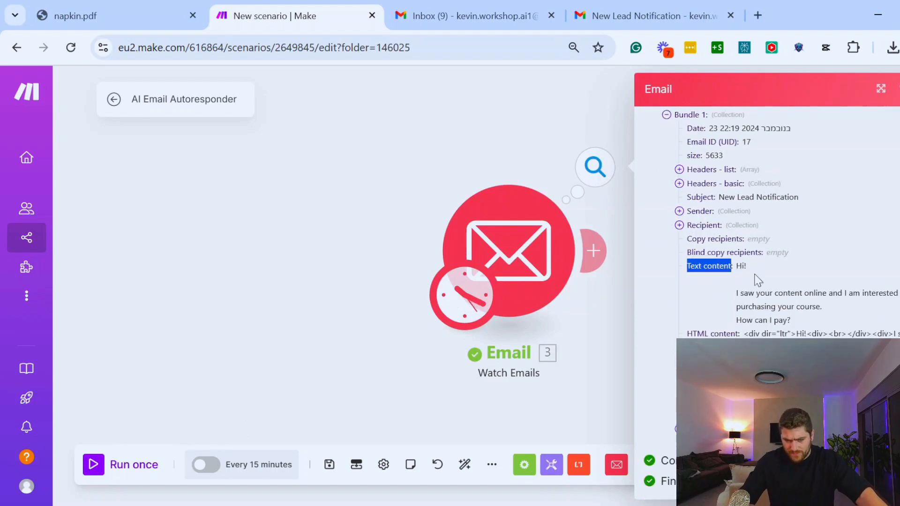
Step: Examine the lead's message body in the text content of the email trigger's output bundle, and close the output
{"action": "left_click", "coordinate": [742, 265]}
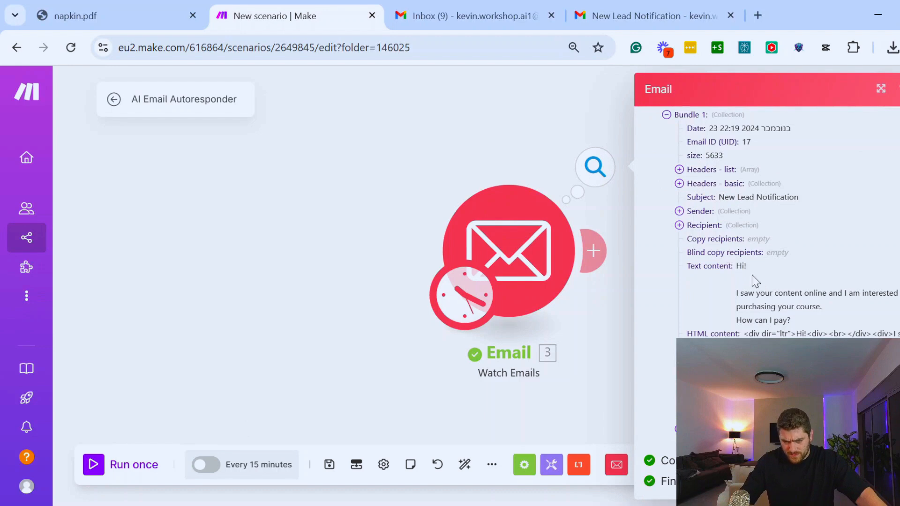
{"action": "left_click_drag", "start_coordinate": [735, 295], "coordinate": [745, 265]}
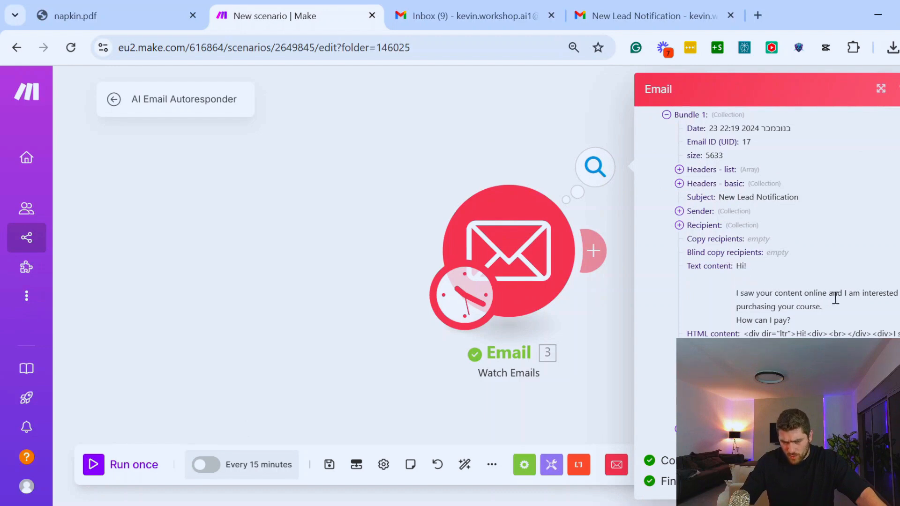
{"action": "left_click_drag", "start_coordinate": [837, 293], "coordinate": [852, 317]}
{"action": "left_click", "coordinate": [821, 318]}
{"action": "mouse_move", "coordinate": [752, 307]}
{"action": "left_mouse_down"}
{"action": "mouse_move", "coordinate": [813, 307]}
{"action": "mouse_move", "coordinate": [763, 313]}
{"action": "left_mouse_up"}
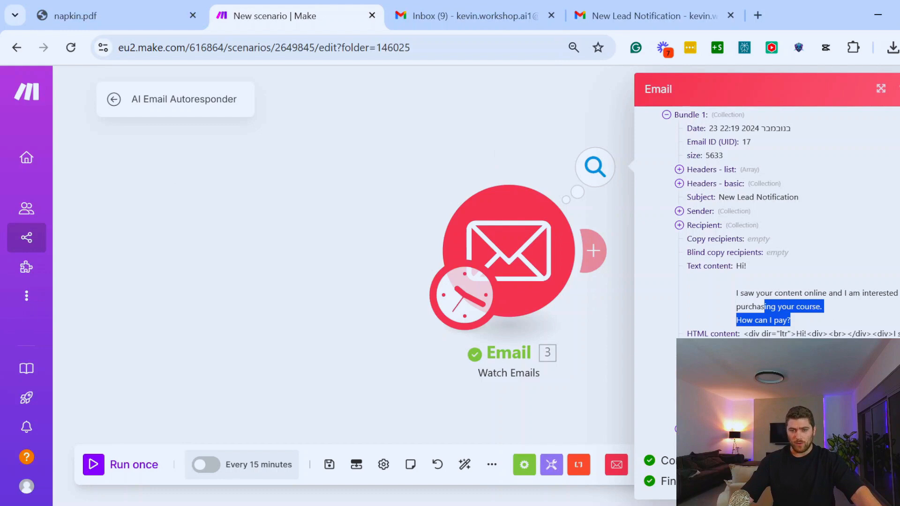
{"action": "left_click", "coordinate": [594, 124]}
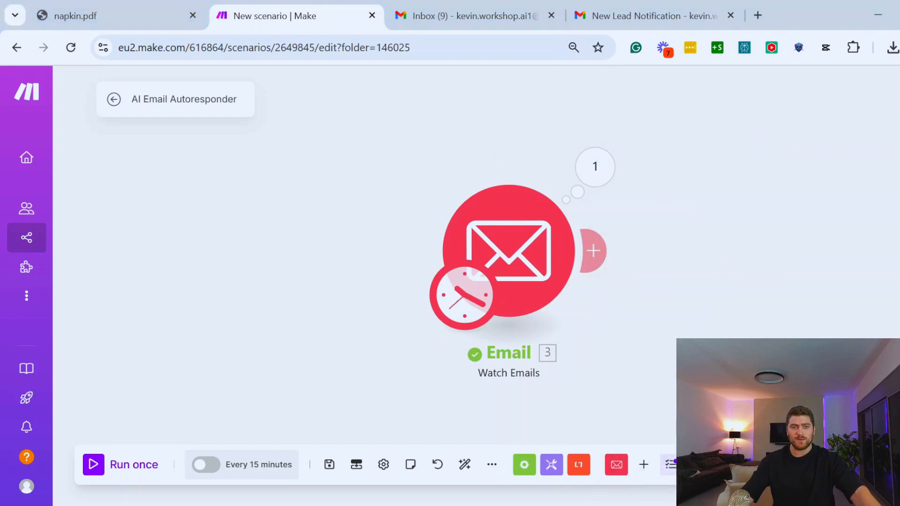
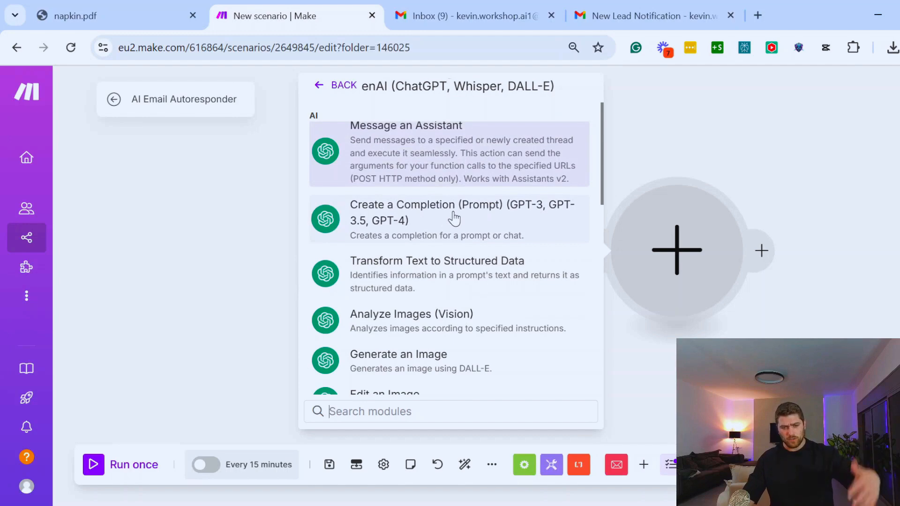
Step: Add the OpenAI Create a Completion (Prompt) module after the email trigger, and open and dismiss the form for a new connection
{"action": "scroll", "coordinate": [454, 217], "scroll_direction": "down", "scroll_amount": 6}
{"action": "scroll", "coordinate": [464, 248], "scroll_direction": "up", "scroll_amount": 6}
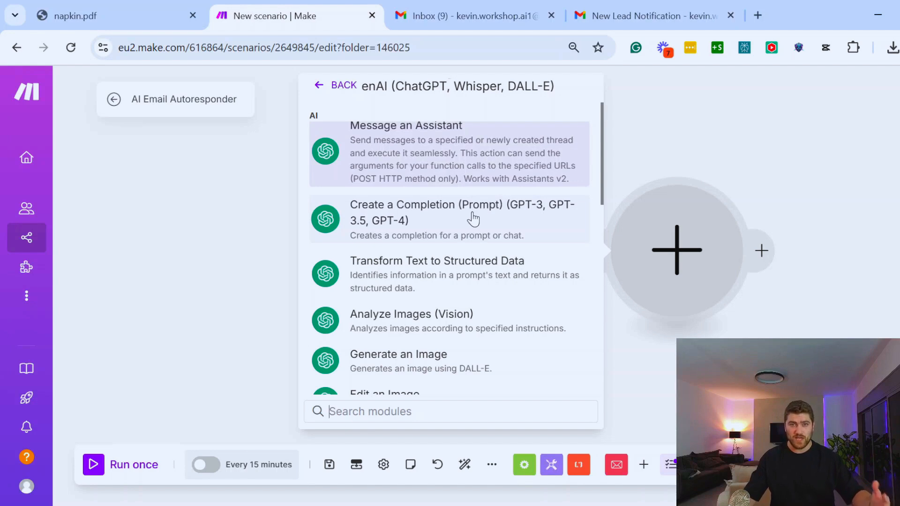
{"action": "scroll", "coordinate": [474, 218], "scroll_direction": "up", "scroll_amount": 2}
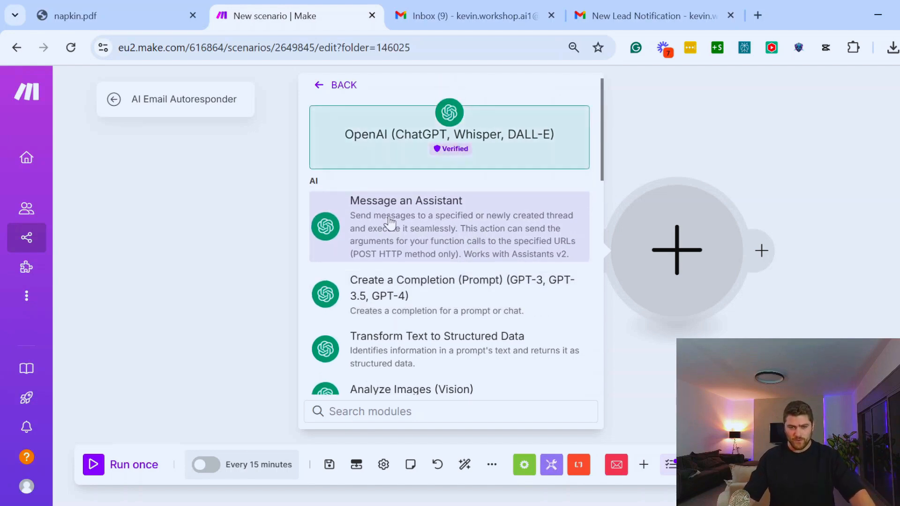
{"action": "scroll", "coordinate": [384, 229], "scroll_direction": "down", "scroll_amount": 2}
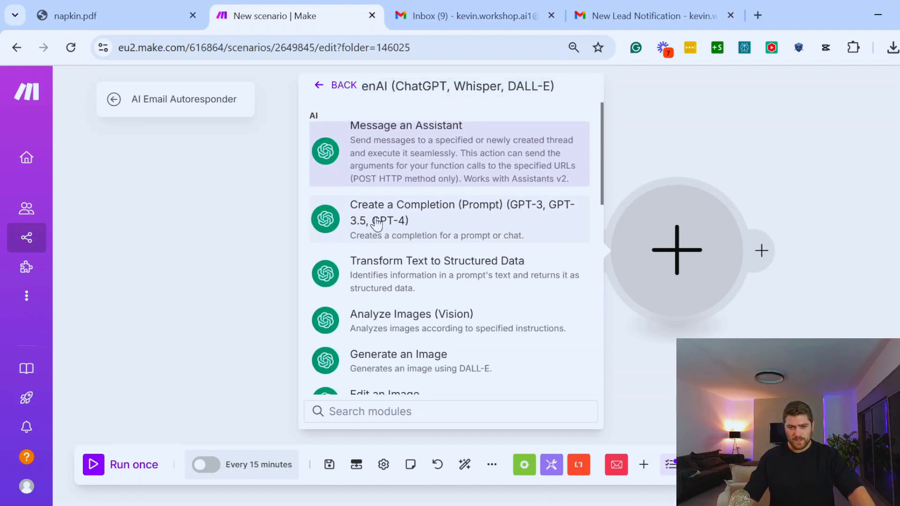
{"action": "left_click", "coordinate": [377, 223]}
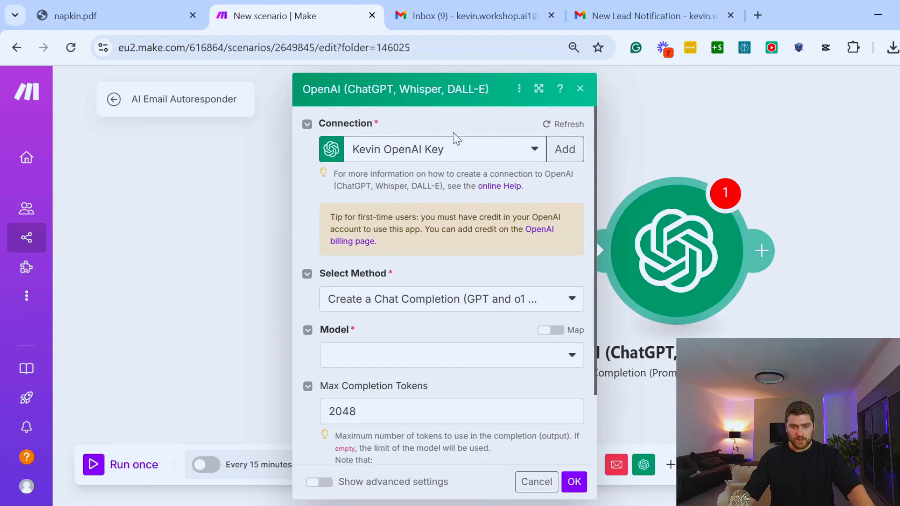
{"action": "left_click", "coordinate": [564, 150]}
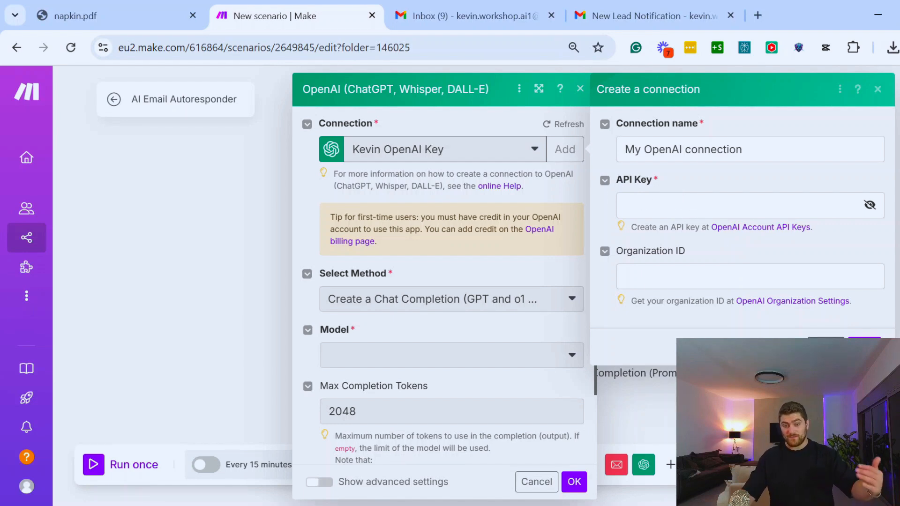
{"action": "left_click", "coordinate": [826, 346]}
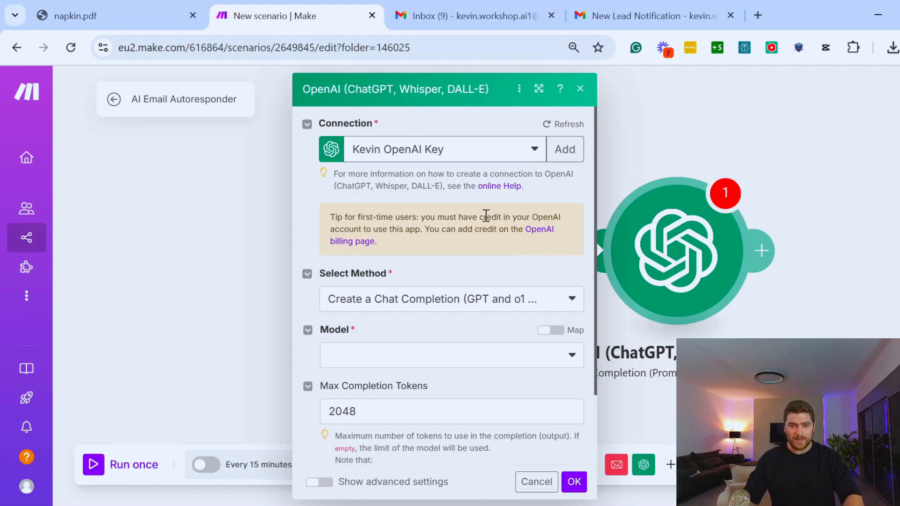
Step: Set the OpenAI module's model to gpt-4o (system)
{"action": "scroll", "coordinate": [450, 293], "scroll_direction": "down", "scroll_amount": 2}
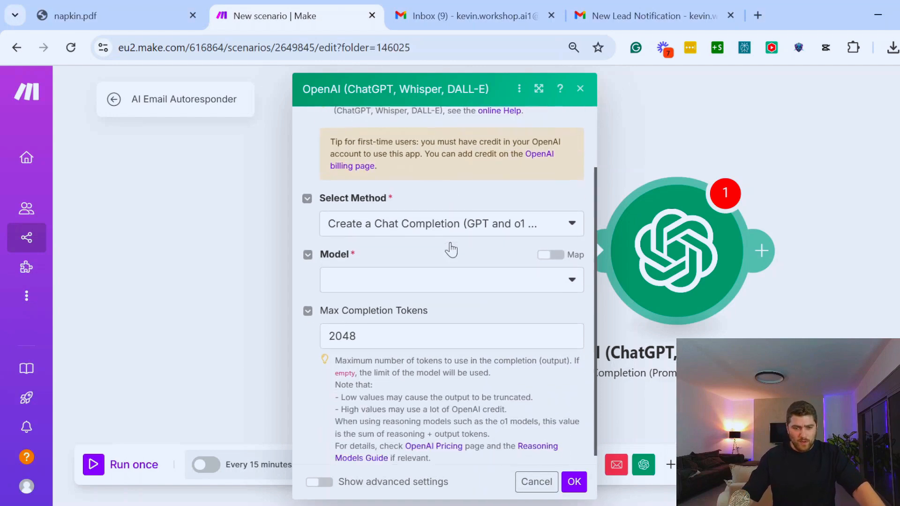
{"action": "left_click", "coordinate": [556, 272]}
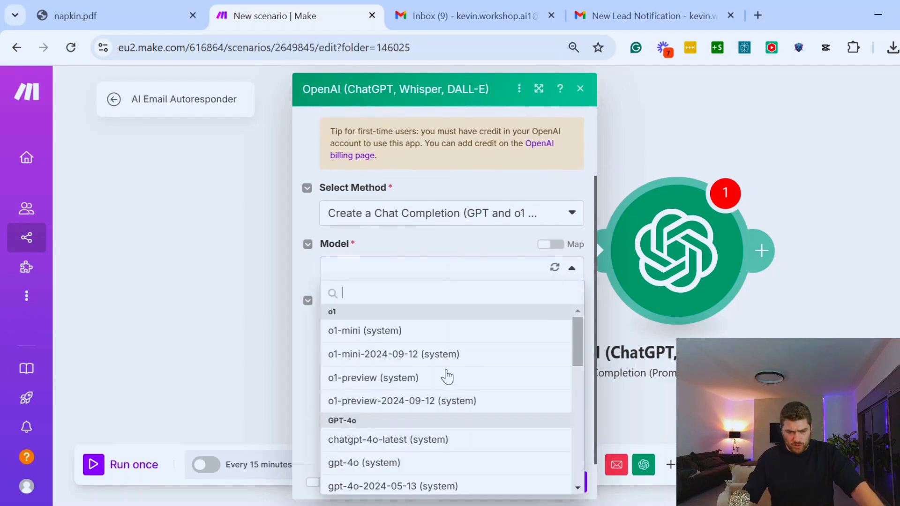
{"action": "scroll", "coordinate": [450, 372], "scroll_direction": "down", "scroll_amount": 2}
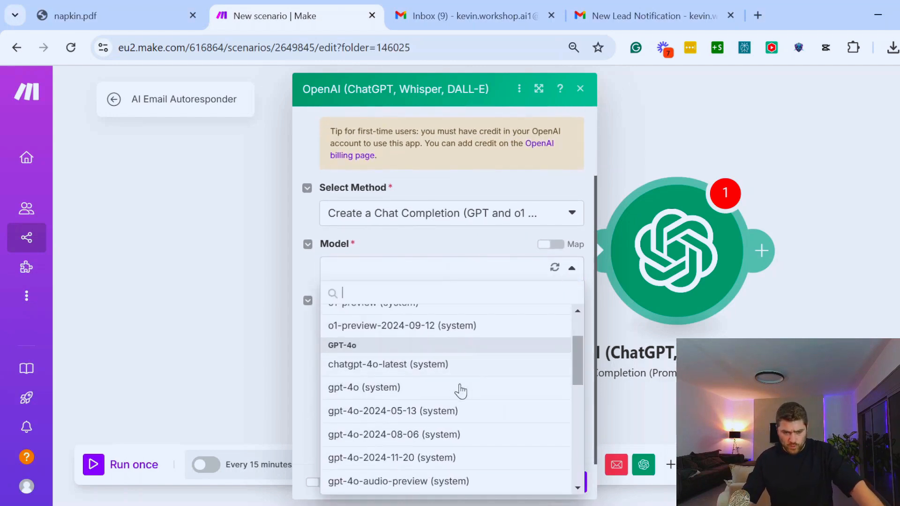
{"action": "scroll", "coordinate": [458, 396], "scroll_direction": "down", "scroll_amount": 8}
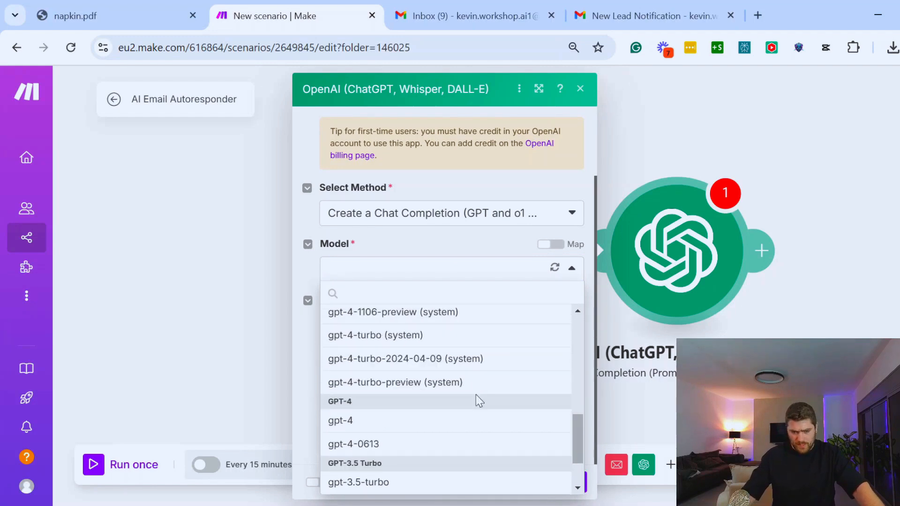
{"action": "scroll", "coordinate": [478, 395], "scroll_direction": "up", "scroll_amount": 10}
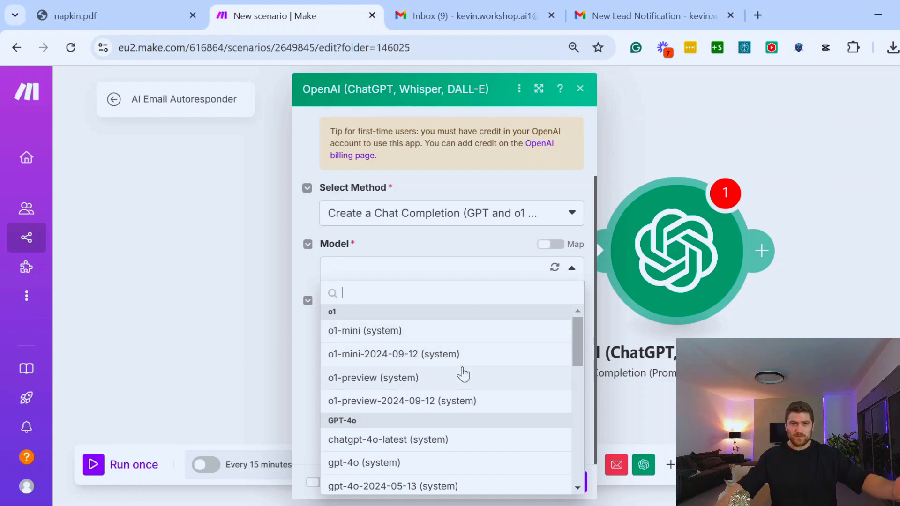
{"action": "left_click", "coordinate": [410, 464]}
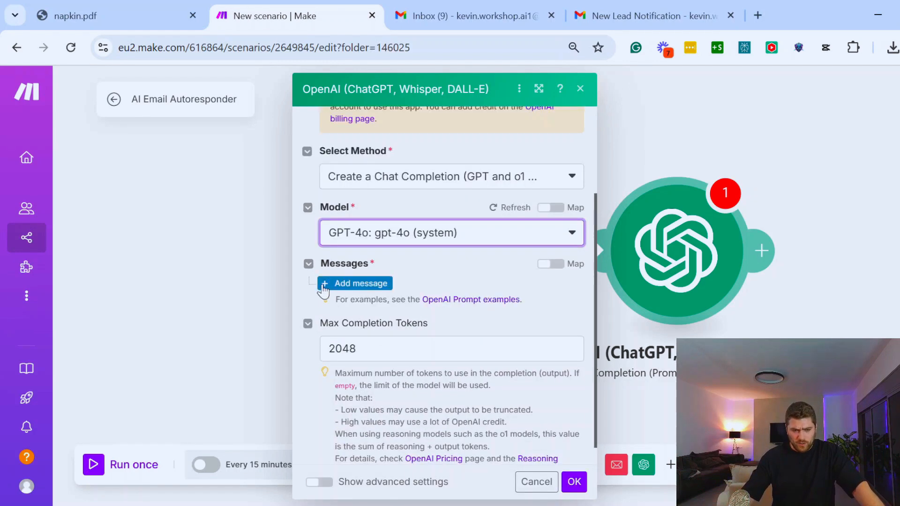
Step: Add a first message with the System role and the text "You are a professional email assistant. Craft concise, personalized replies."
{"action": "left_click", "coordinate": [328, 282]}
{"action": "scroll", "coordinate": [391, 304], "scroll_direction": "down", "scroll_amount": 2}
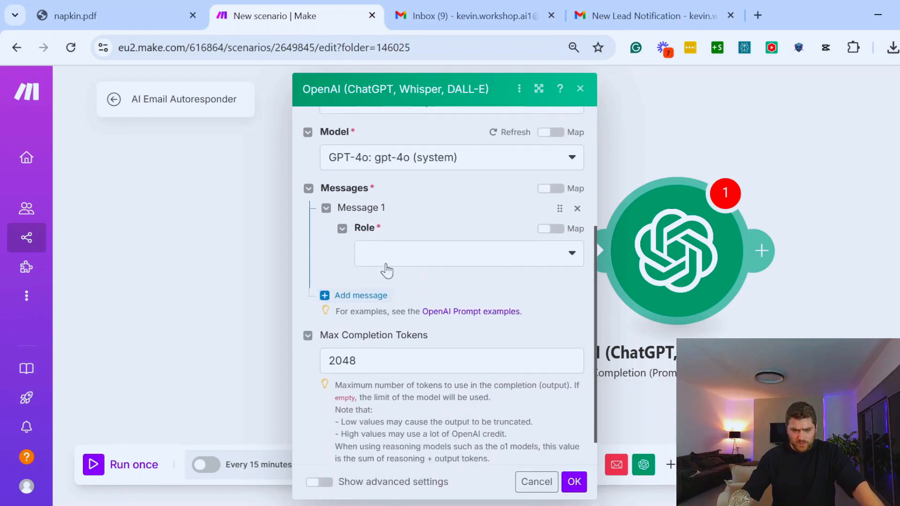
{"action": "left_click", "coordinate": [572, 266]}
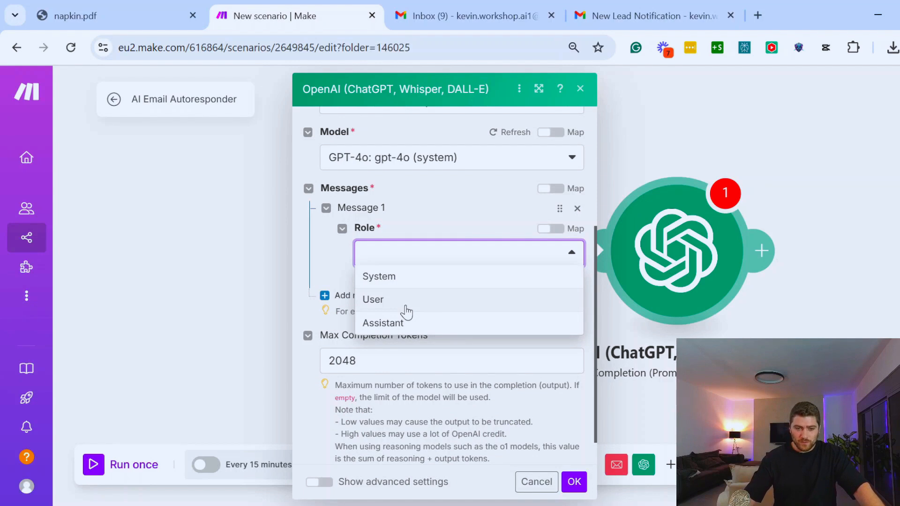
{"action": "left_click", "coordinate": [393, 279]}
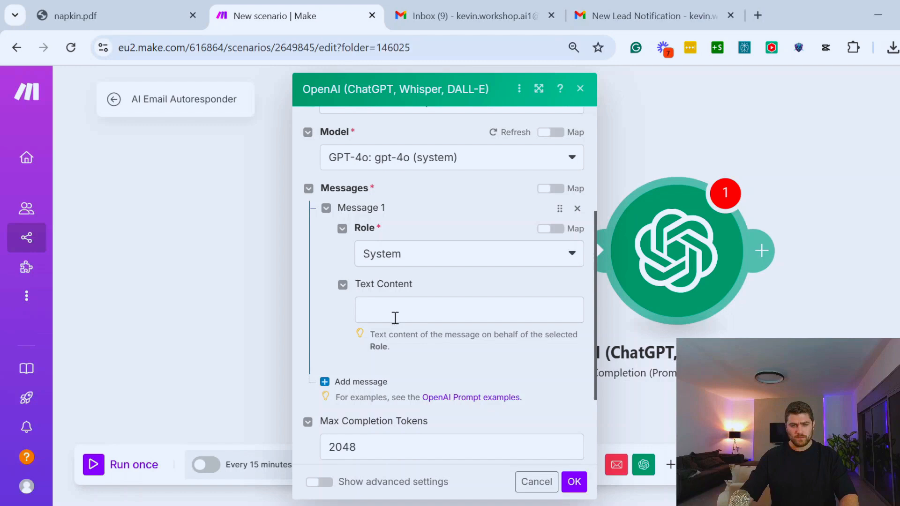
{"action": "left_click", "coordinate": [395, 317]}
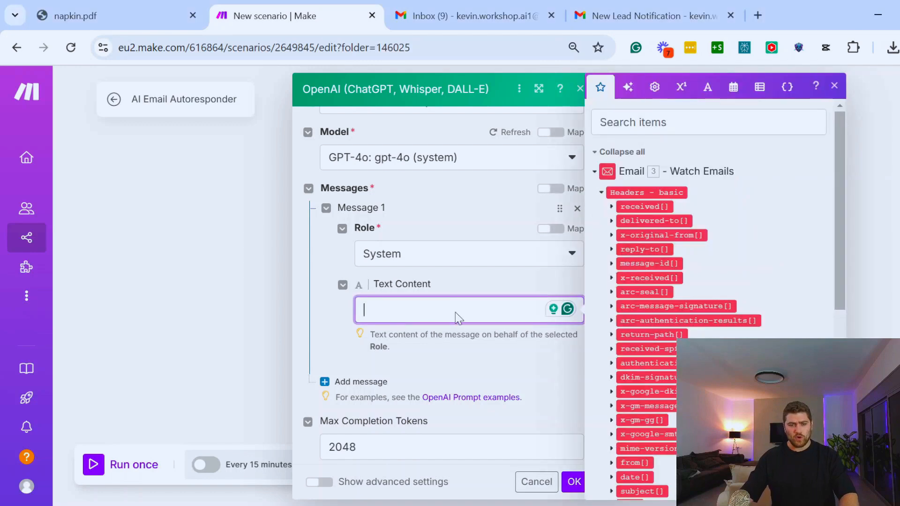
{"action": "type", "text": "You are a professional email assistant. Craft concise, personalized replies."}
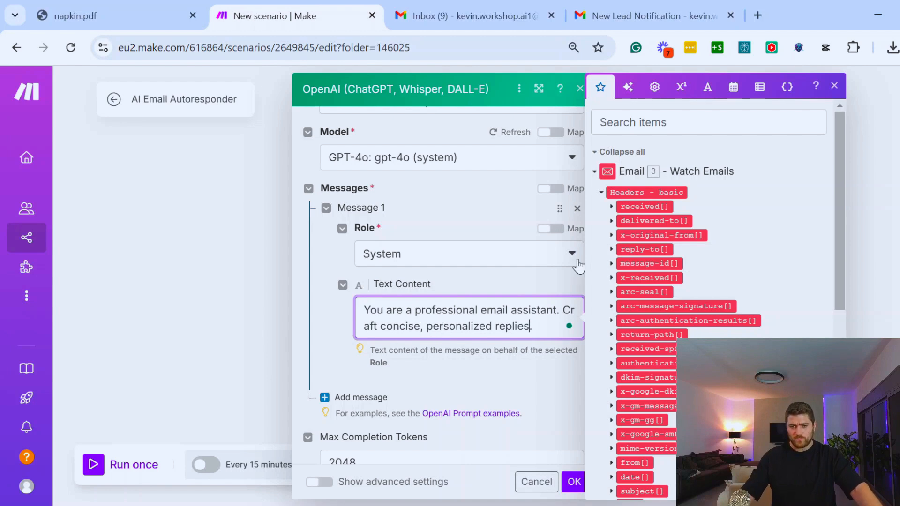
{"action": "left_click", "coordinate": [834, 86]}
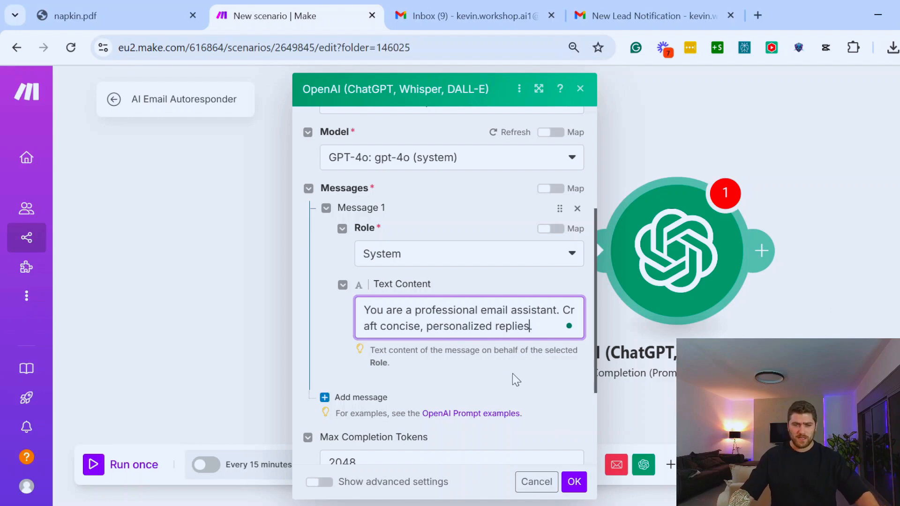
Step: Add a second message to the OpenAI module and set its role to User
{"action": "scroll", "coordinate": [506, 322], "scroll_direction": "down", "scroll_amount": 2}
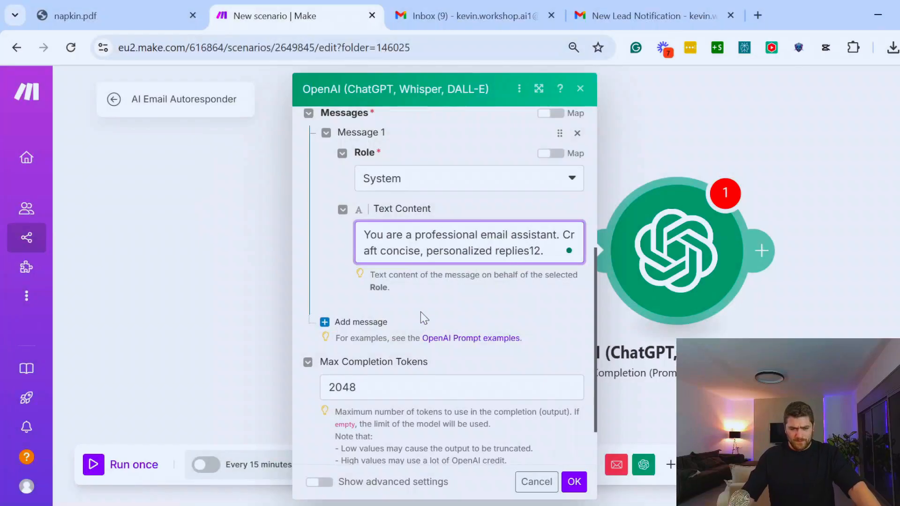
{"action": "left_click", "coordinate": [353, 322]}
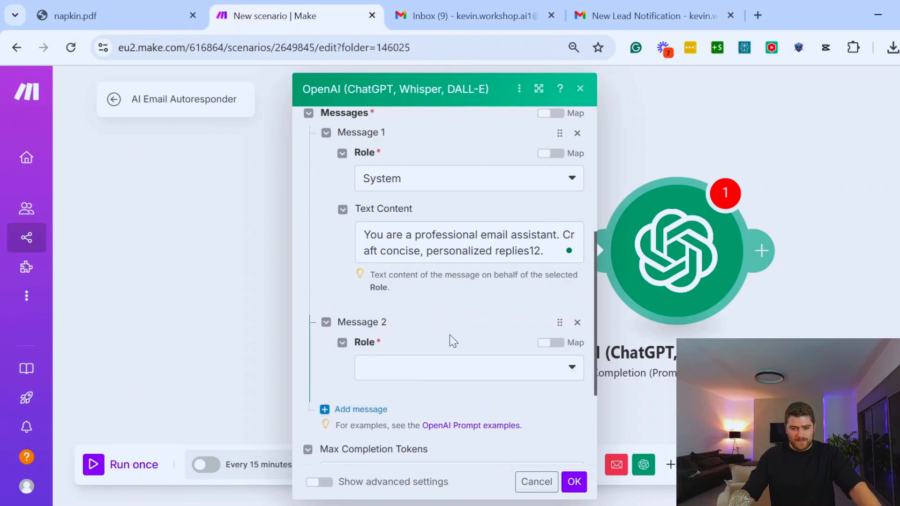
{"action": "scroll", "coordinate": [443, 323], "scroll_direction": "down", "scroll_amount": 2}
{"action": "left_click", "coordinate": [467, 301]}
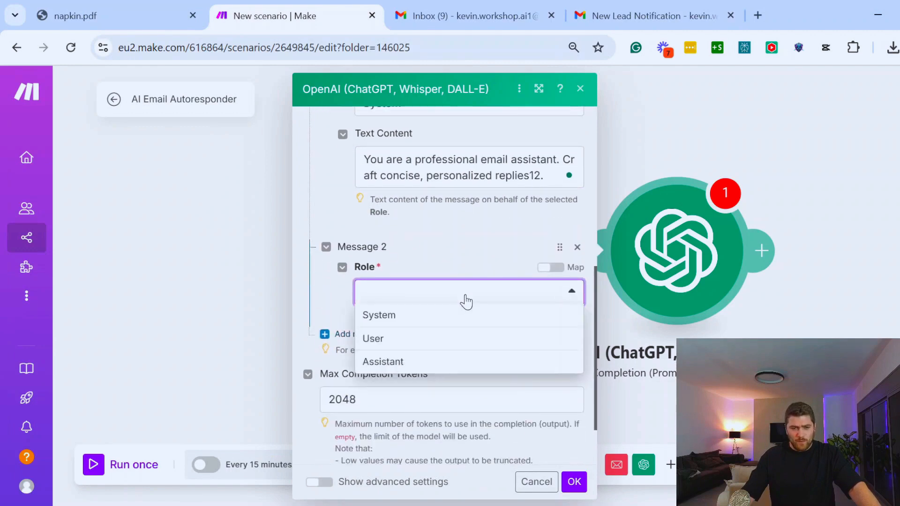
{"action": "left_click", "coordinate": [382, 342]}
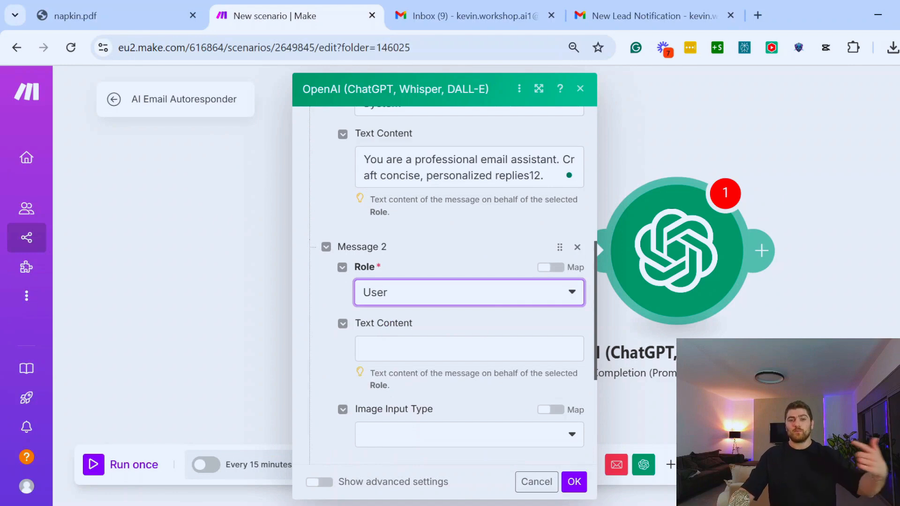
Step: Enter "Here's a lead inquiry: [Email Content]. Write a polite and engaging reply." in message 2, with the placeholder and final sentence on separate lines
{"action": "key", "text": "alt+Tab"}
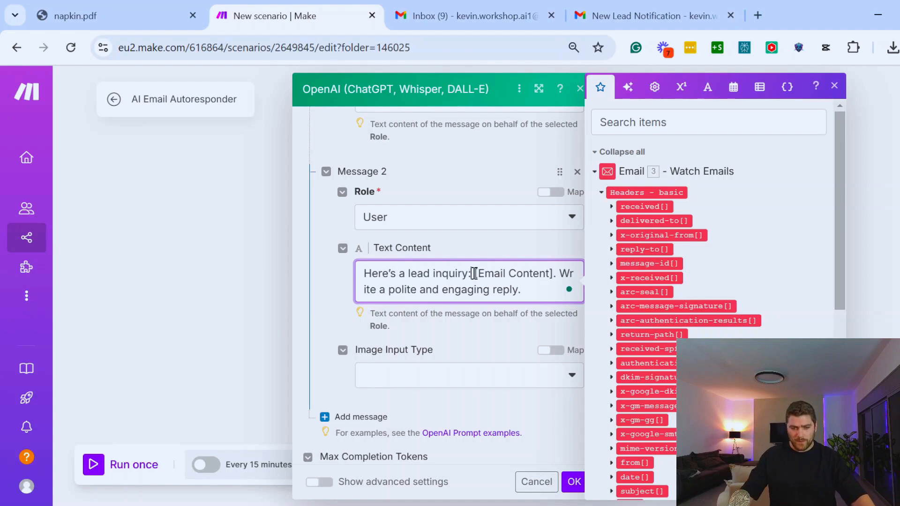
{"action": "key", "text": "Return"}
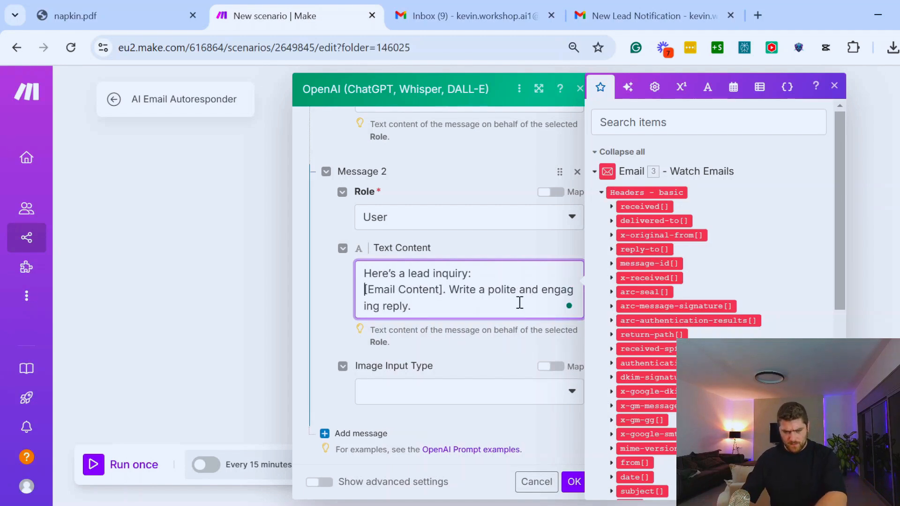
{"action": "key", "text": "Return"}
{"action": "key", "text": "Return"}
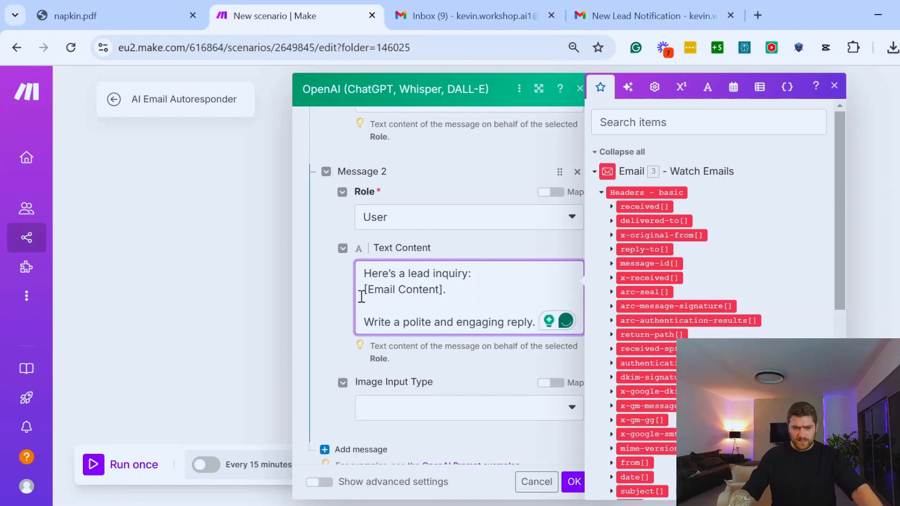
Step: Replace the [Email Content] placeholder in message 2 with the Text content value from the Watch Emails trigger
{"action": "left_click_drag", "start_coordinate": [361, 296], "coordinate": [430, 290]}
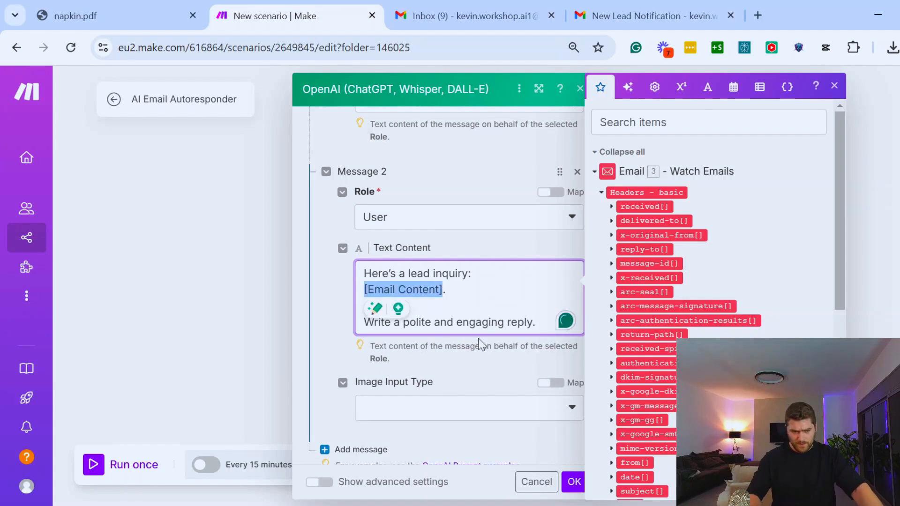
{"action": "key", "text": "BackSpace"}
{"action": "scroll", "coordinate": [722, 257], "scroll_direction": "down", "scroll_amount": 7}
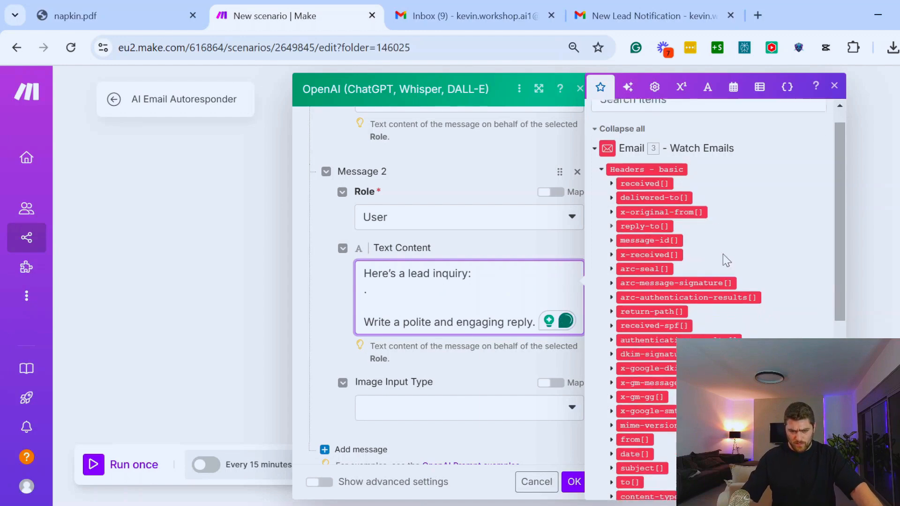
{"action": "scroll", "coordinate": [745, 266], "scroll_direction": "down", "scroll_amount": 1}
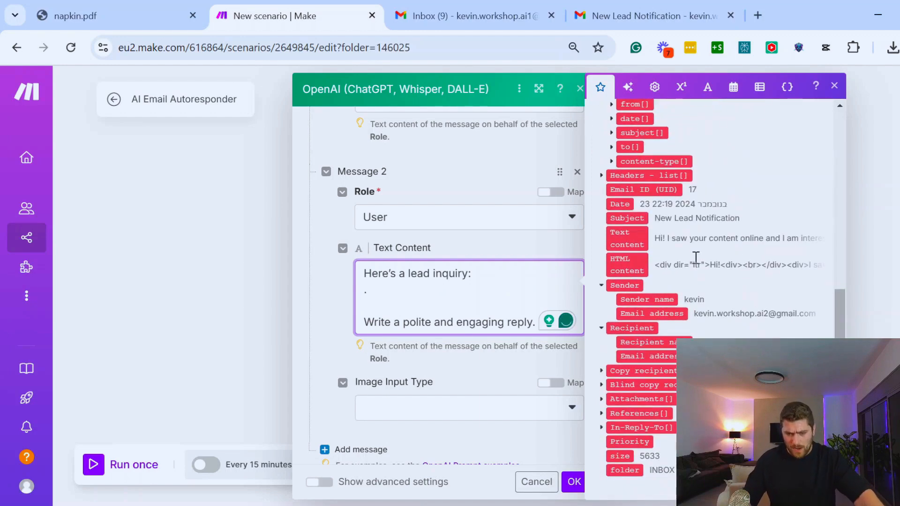
{"action": "left_click", "coordinate": [627, 239]}
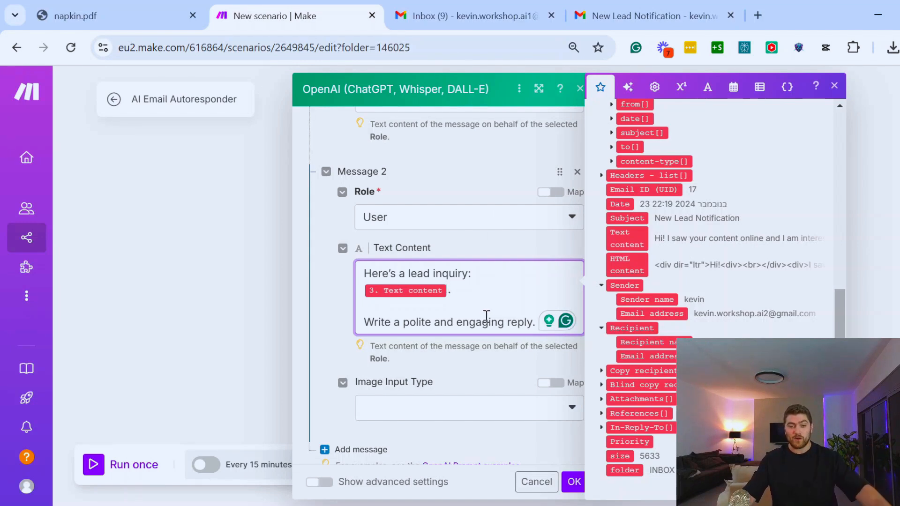
{"action": "left_click", "coordinate": [479, 304]}
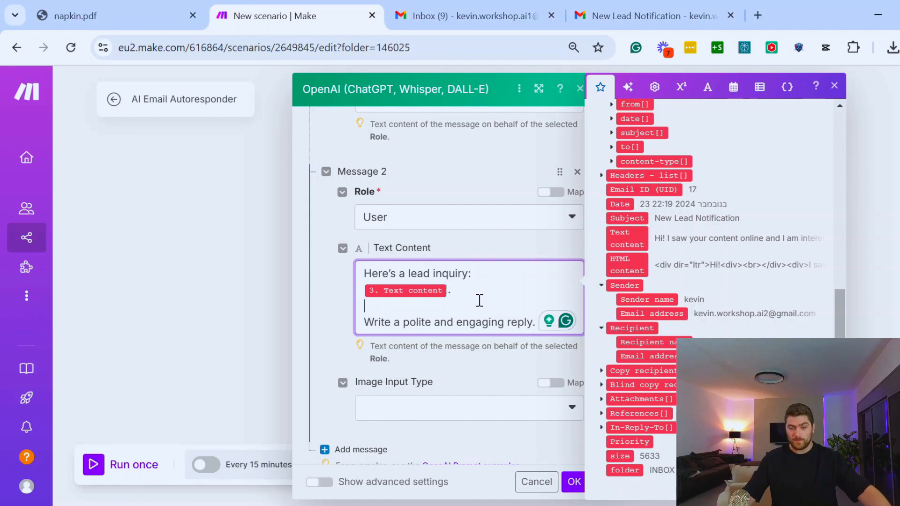
{"action": "scroll", "coordinate": [699, 220], "scroll_direction": "up", "scroll_amount": 2}
{"action": "scroll", "coordinate": [698, 221], "scroll_direction": "up", "scroll_amount": 3}
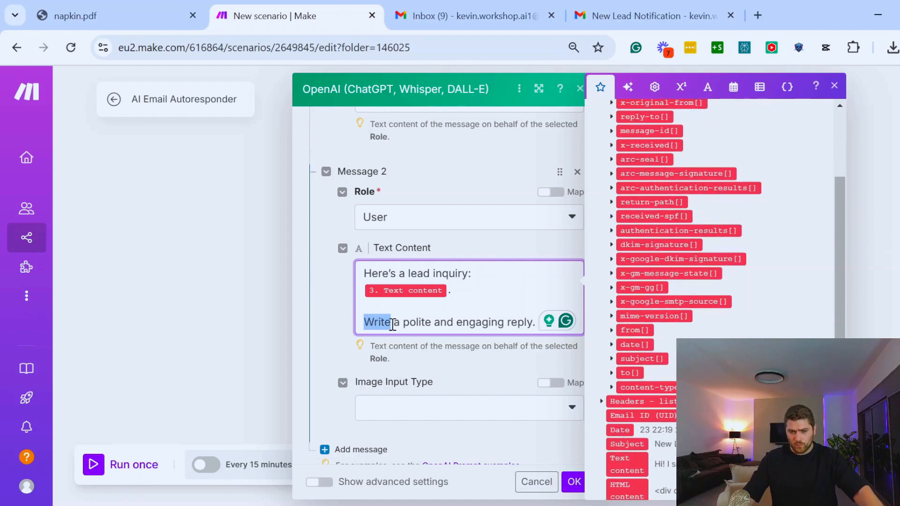
{"action": "left_click_drag", "start_coordinate": [392, 324], "coordinate": [483, 322]}
{"action": "left_click", "coordinate": [422, 323]}
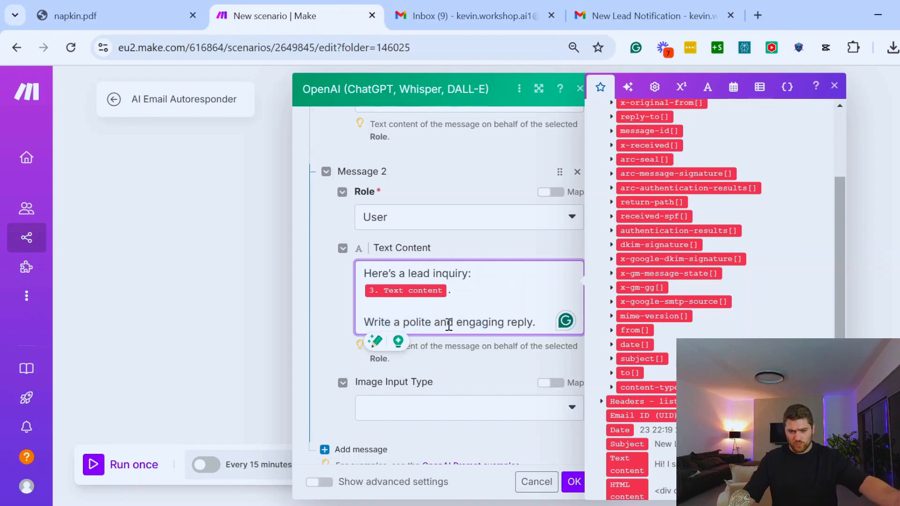
Step: Add a third message with the System role to the OpenAI module
{"action": "scroll", "coordinate": [447, 323], "scroll_direction": "down", "scroll_amount": 4}
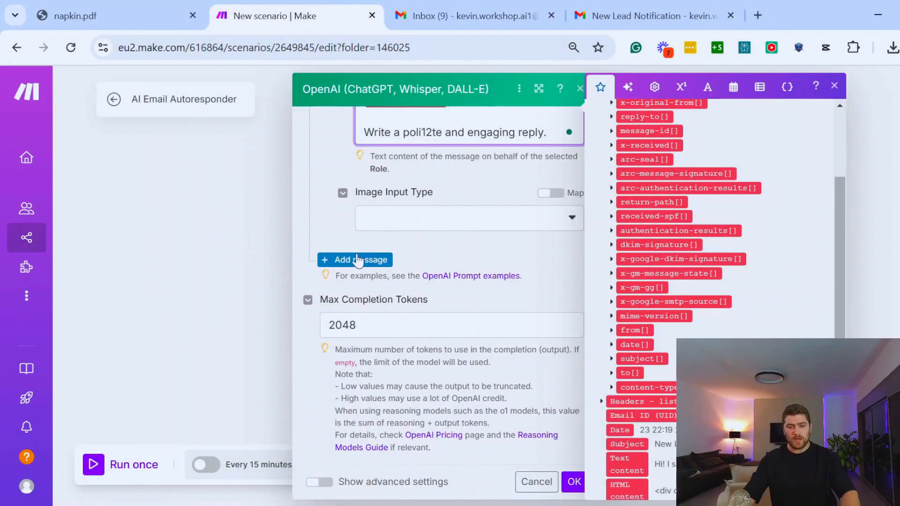
{"action": "left_click", "coordinate": [357, 260]}
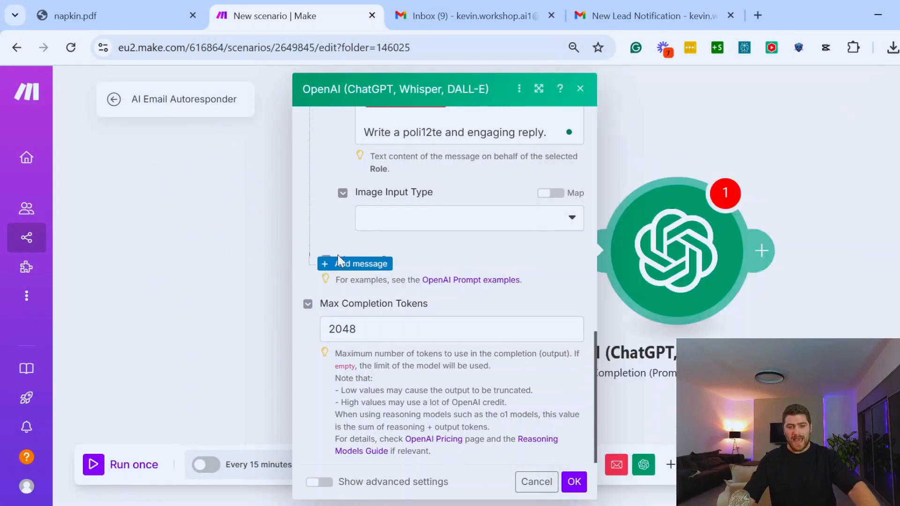
{"action": "left_click", "coordinate": [338, 257]}
{"action": "scroll", "coordinate": [397, 238], "scroll_direction": "down", "scroll_amount": 2}
{"action": "left_click", "coordinate": [397, 237]}
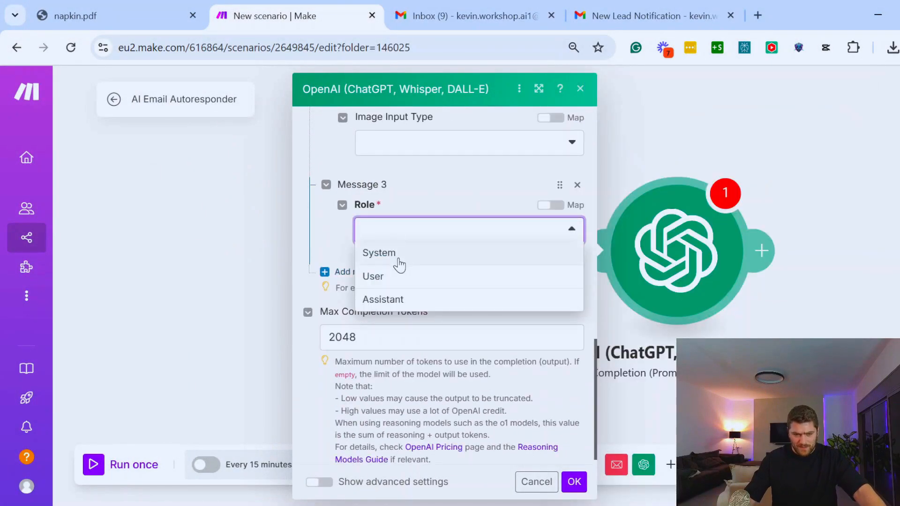
{"action": "left_click", "coordinate": [397, 261]}
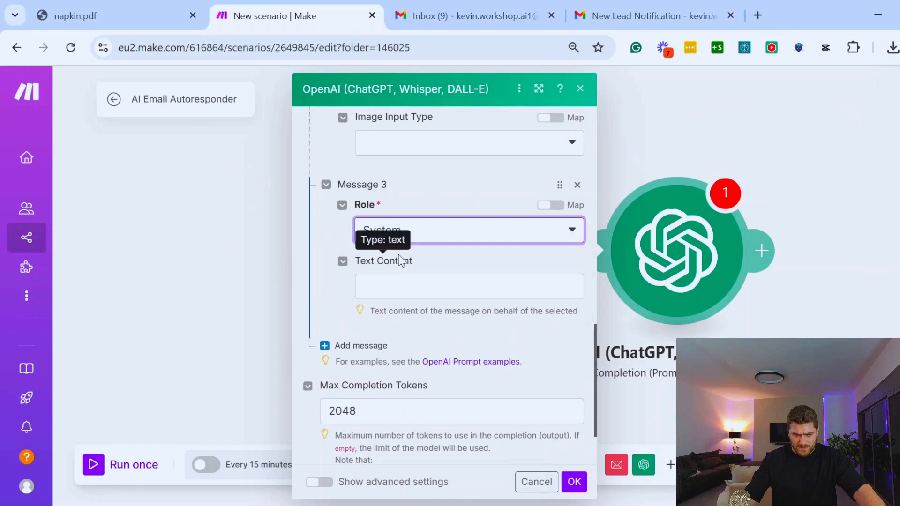
{"action": "left_click", "coordinate": [371, 287]}
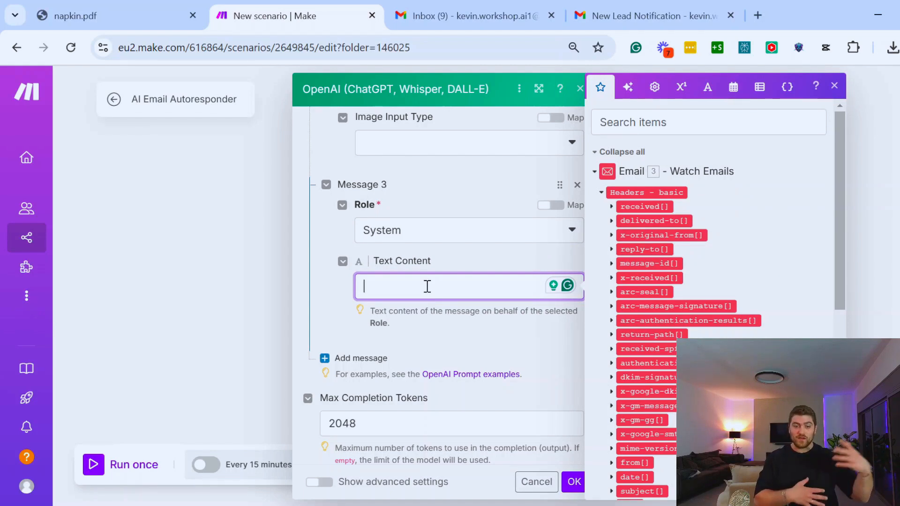
{"action": "left_click", "coordinate": [335, 359]}
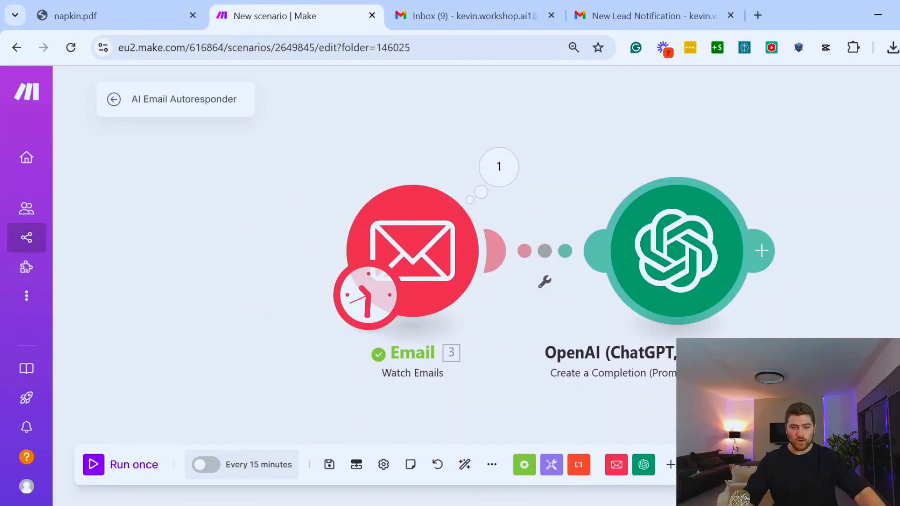
Step: Set the Watch Emails trigger to start from the New Lead Notification email of 23/11/2024 22:19, and run the scenario once
{"action": "right_click", "coordinate": [423, 230]}
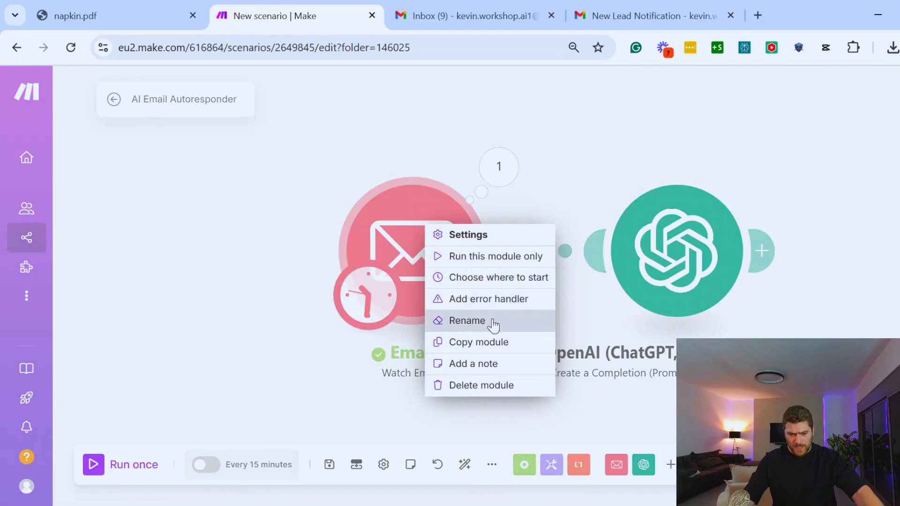
{"action": "left_click", "coordinate": [496, 281]}
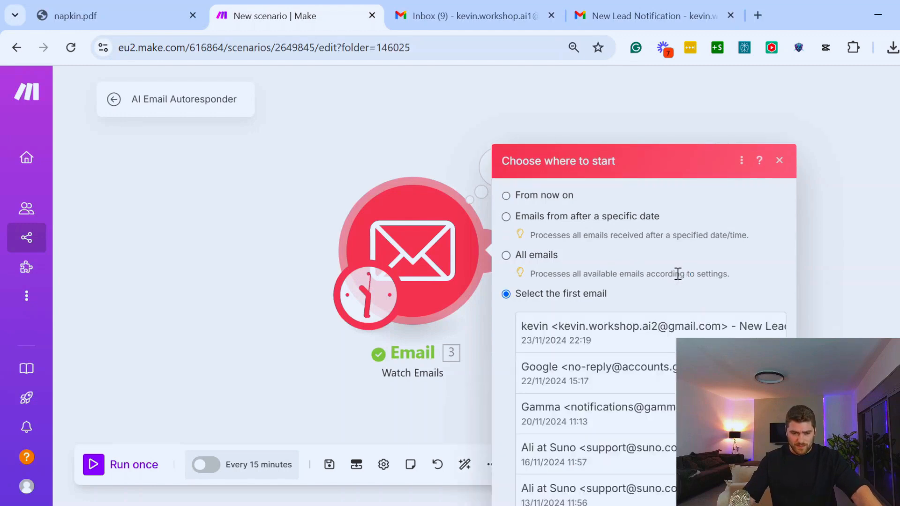
{"action": "left_click", "coordinate": [605, 262]}
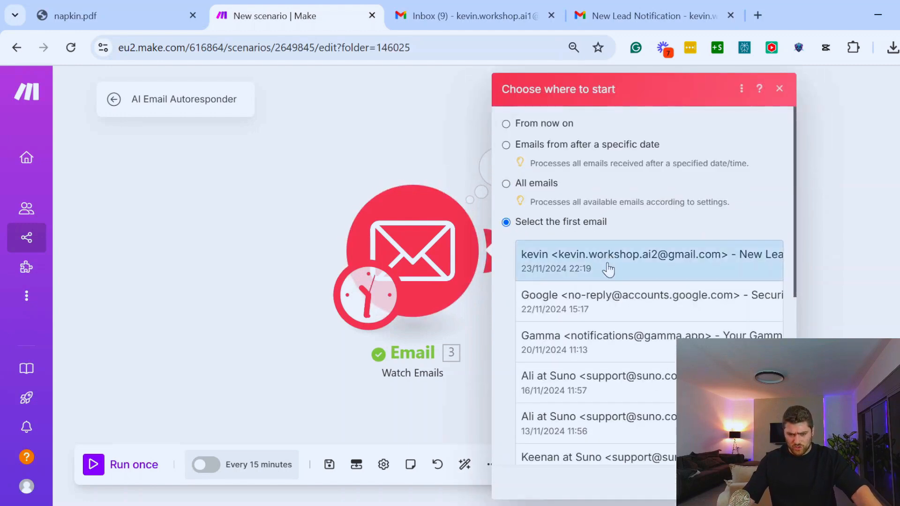
{"action": "left_click", "coordinate": [771, 482]}
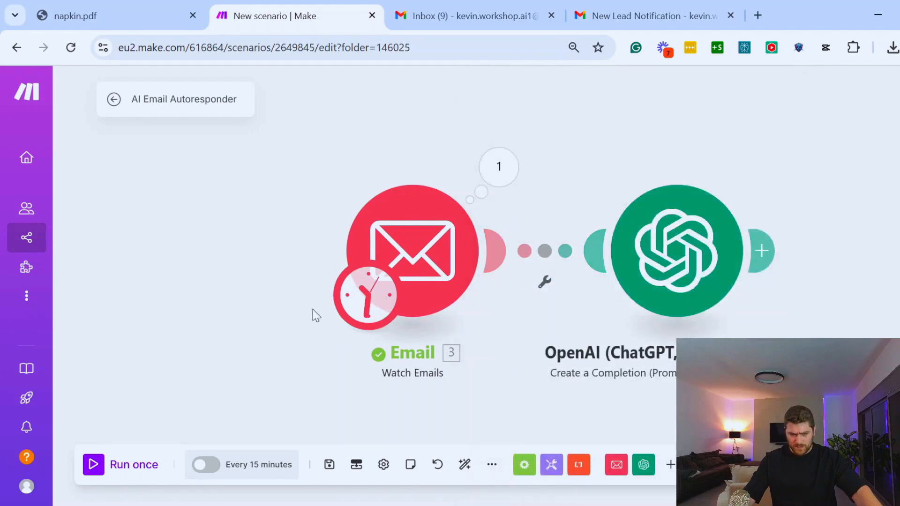
{"action": "left_click", "coordinate": [93, 464]}
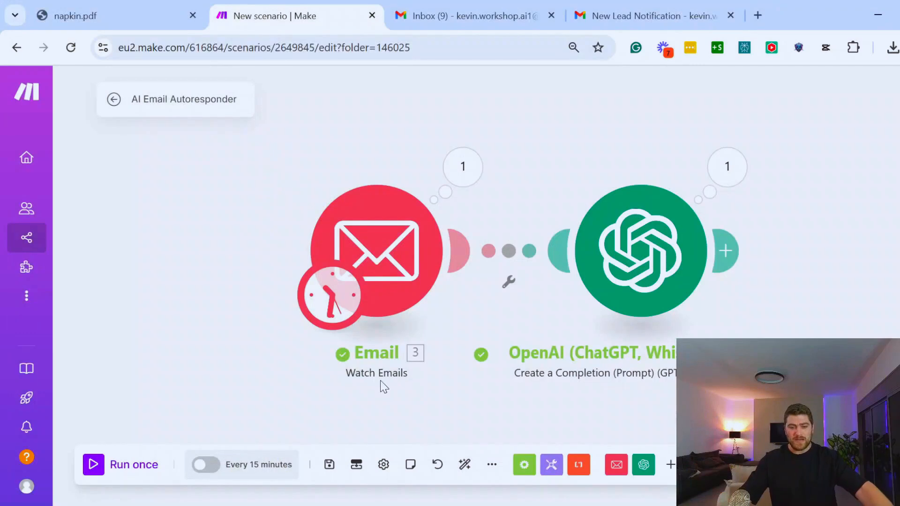
Step: Inspect the Watch Emails output bundle, reading the lead's message in its Text content
{"action": "left_click", "coordinate": [462, 178]}
{"action": "scroll", "coordinate": [648, 336], "scroll_direction": "down", "scroll_amount": 2}
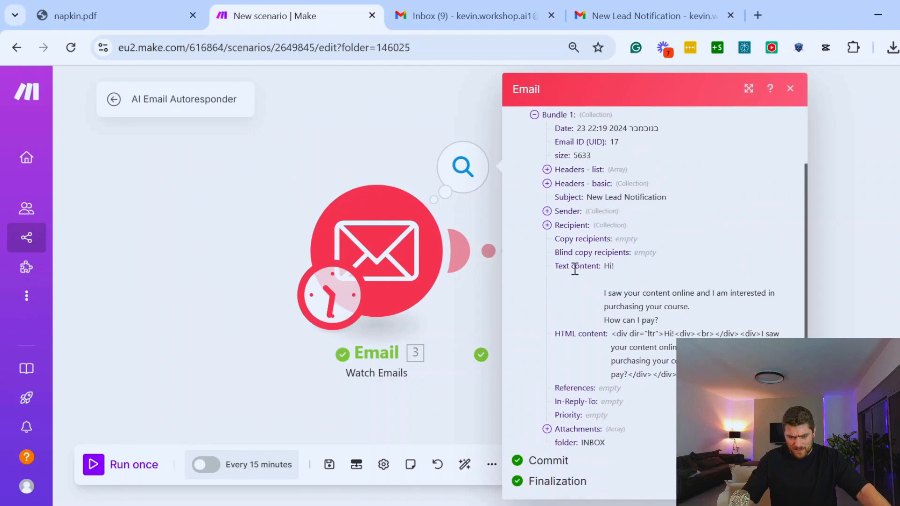
{"action": "left_click_drag", "start_coordinate": [610, 291], "coordinate": [660, 328]}
{"action": "left_click", "coordinate": [666, 322]}
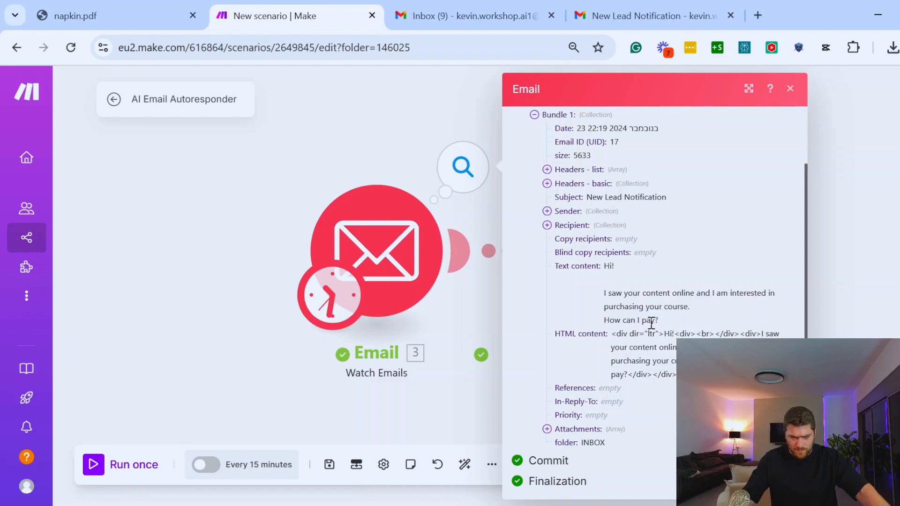
{"action": "left_click", "coordinate": [789, 89]}
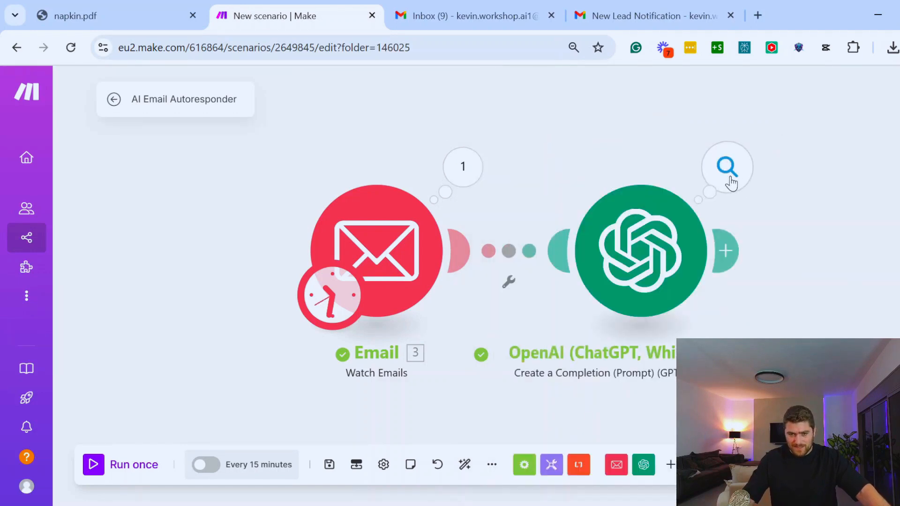
Step: Examine the OpenAI module's output, checking the generated reply's greeting, body and signature placeholders
{"action": "left_click", "coordinate": [729, 180]}
{"action": "scroll", "coordinate": [592, 310], "scroll_direction": "down", "scroll_amount": 3}
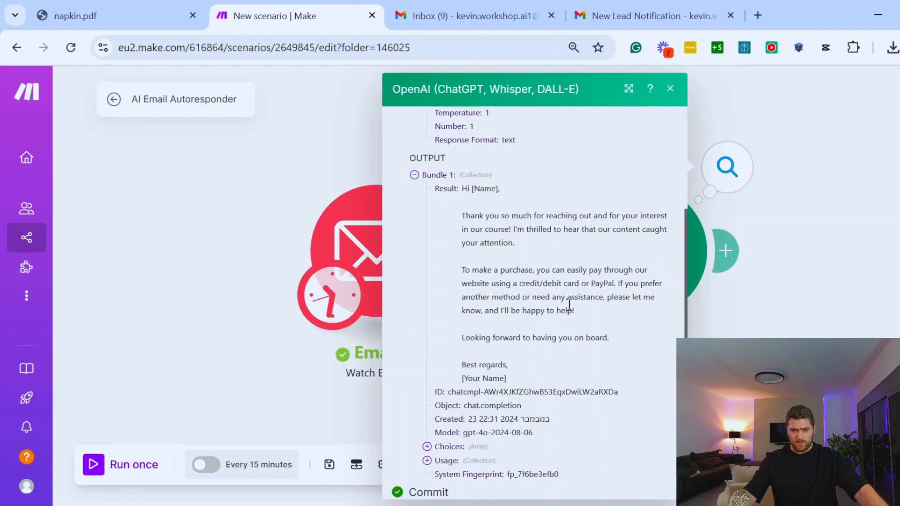
{"action": "left_click_drag", "start_coordinate": [462, 189], "coordinate": [486, 241]}
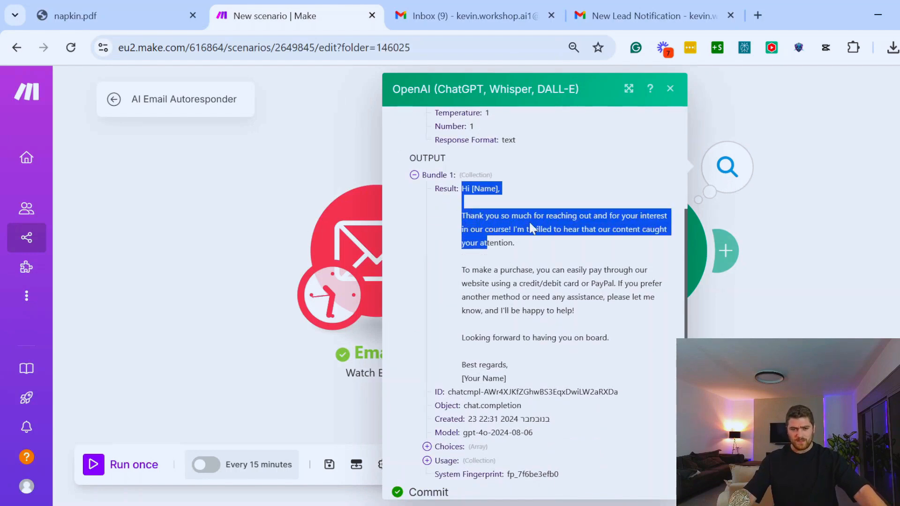
{"action": "left_click", "coordinate": [534, 229]}
{"action": "left_click_drag", "start_coordinate": [470, 189], "coordinate": [537, 338]}
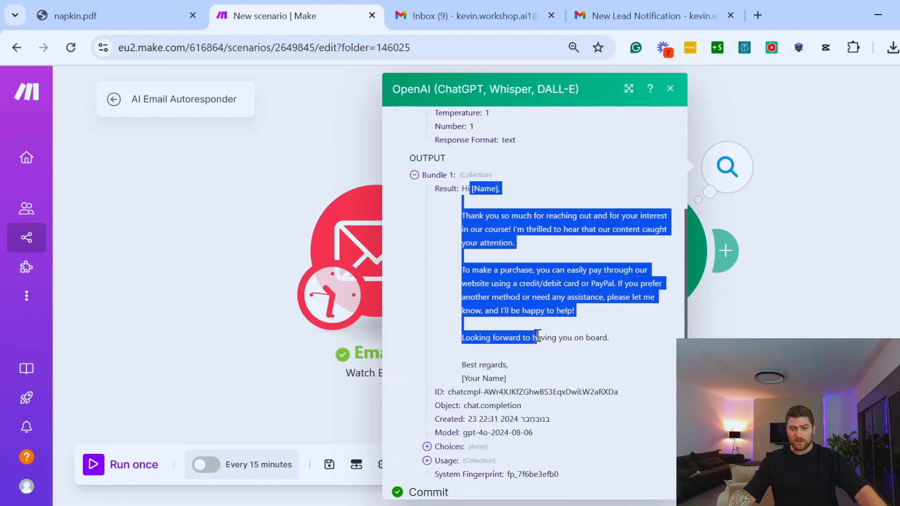
{"action": "left_click_drag", "start_coordinate": [507, 380], "coordinate": [469, 189]}
{"action": "left_click", "coordinate": [493, 247]}
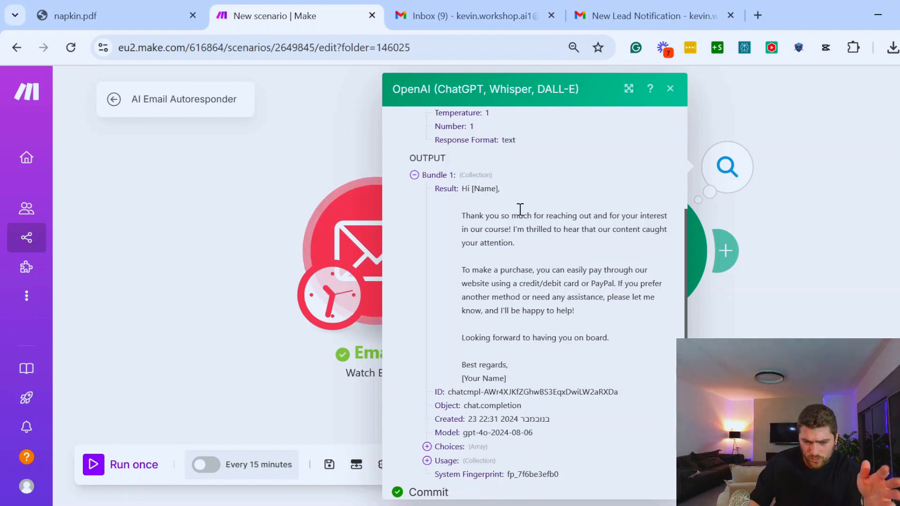
{"action": "left_click_drag", "start_coordinate": [506, 229], "coordinate": [523, 287]}
{"action": "left_click", "coordinate": [522, 294]}
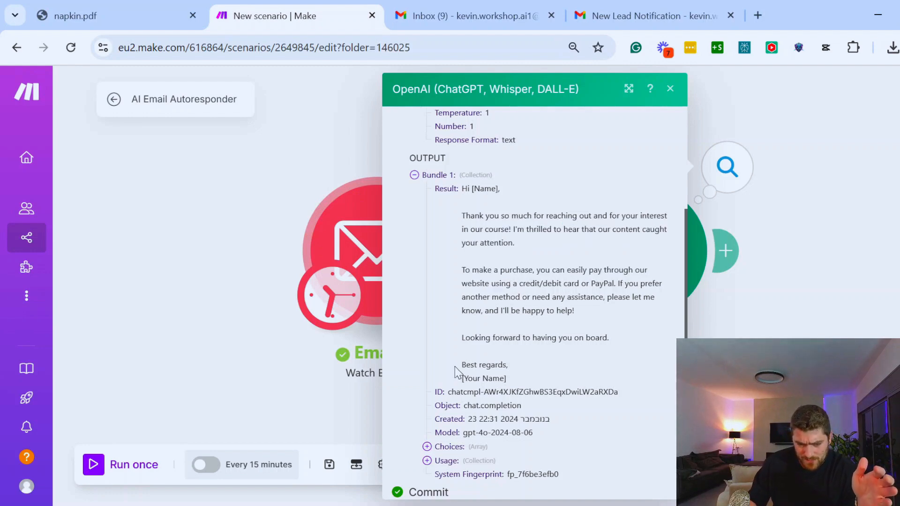
{"action": "left_click_drag", "start_coordinate": [466, 365], "coordinate": [516, 371]}
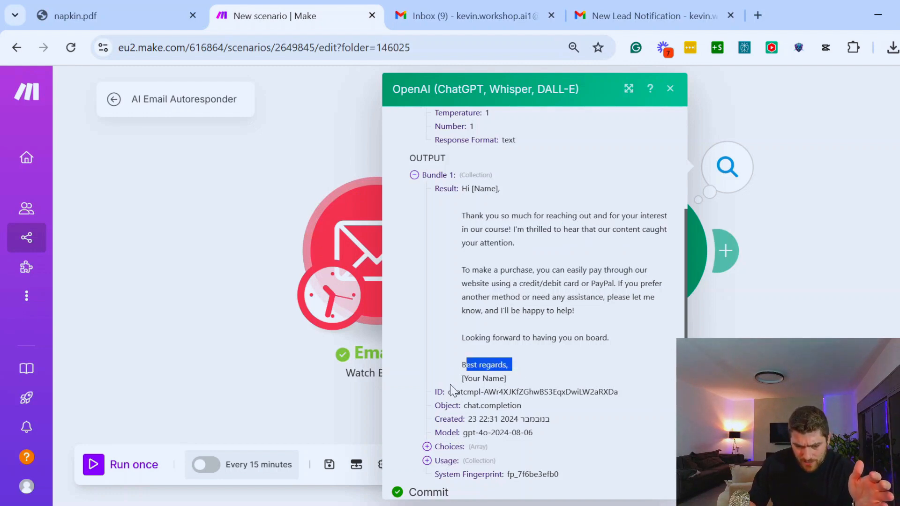
{"action": "triple_click", "coordinate": [473, 379]}
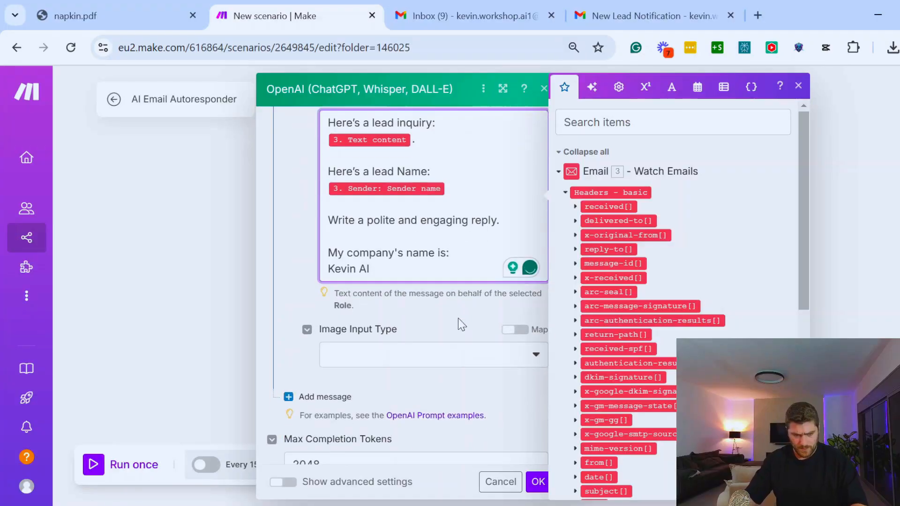
Step: Extend the reply instruction in message 2 with "considering the leads inquiry and leads name" before its final period
{"action": "left_click_drag", "start_coordinate": [329, 219], "coordinate": [388, 220]}
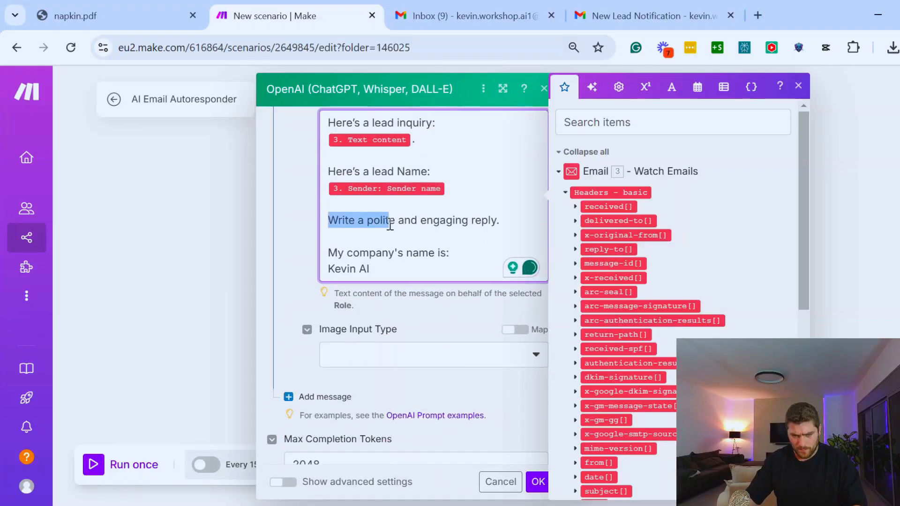
{"action": "left_click", "coordinate": [498, 221]}
{"action": "type", "text": "considering the leads inquiry and leads name"}
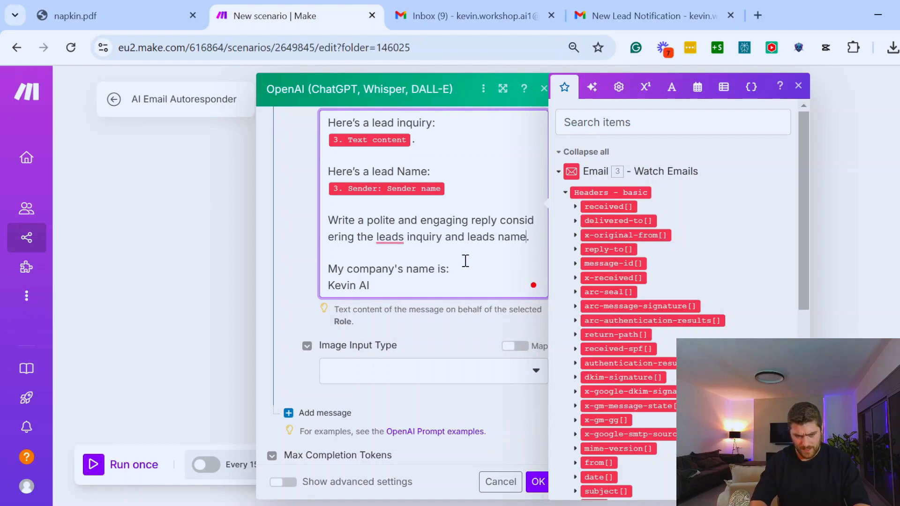
Step: Insert the line "Some context:" directly above the company name text in message 2
{"action": "left_click", "coordinate": [466, 260]}
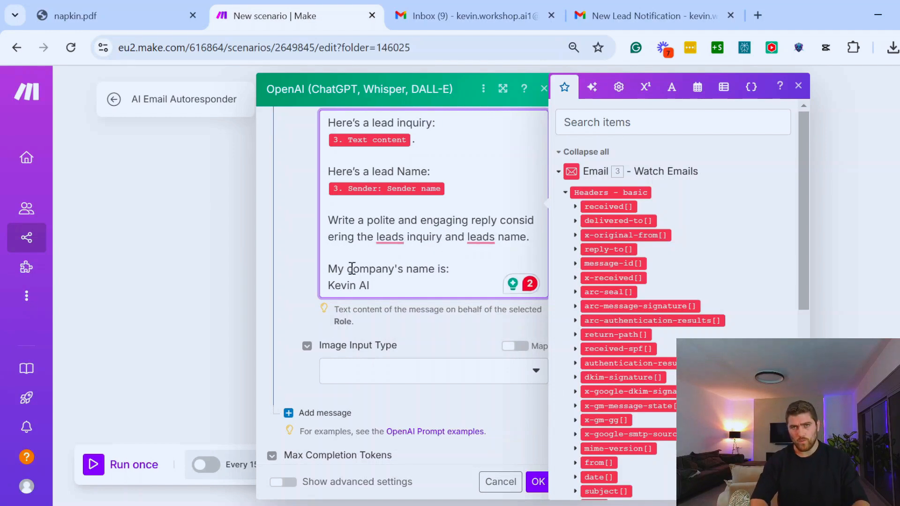
{"action": "key", "text": "Return"}
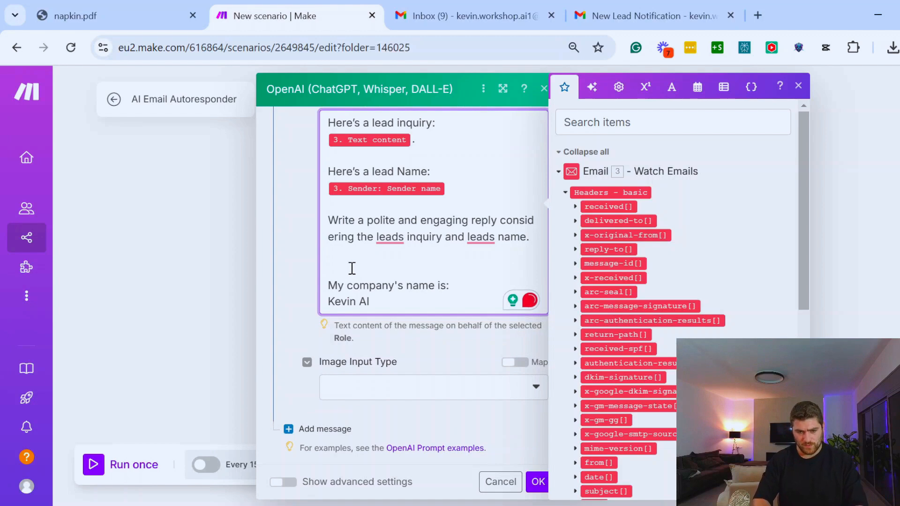
{"action": "type", "text": "S"}
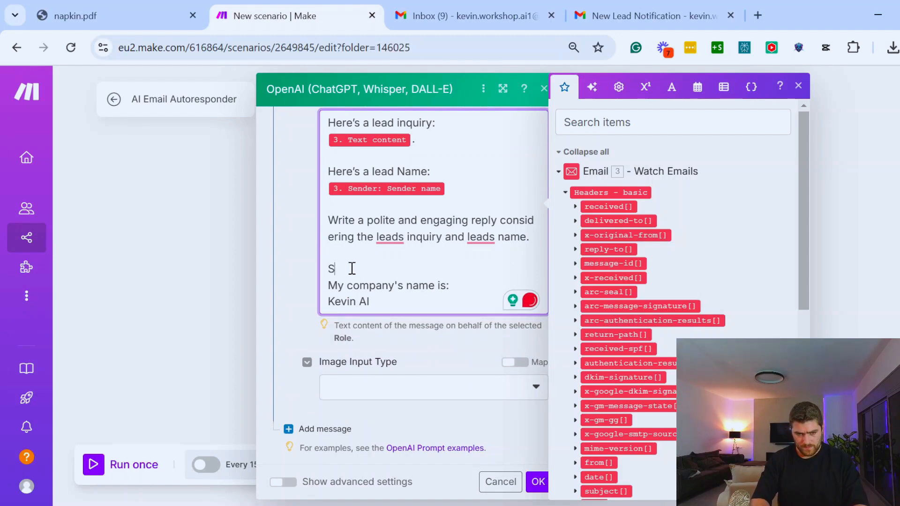
{"action": "type", "text": "ome context:"}
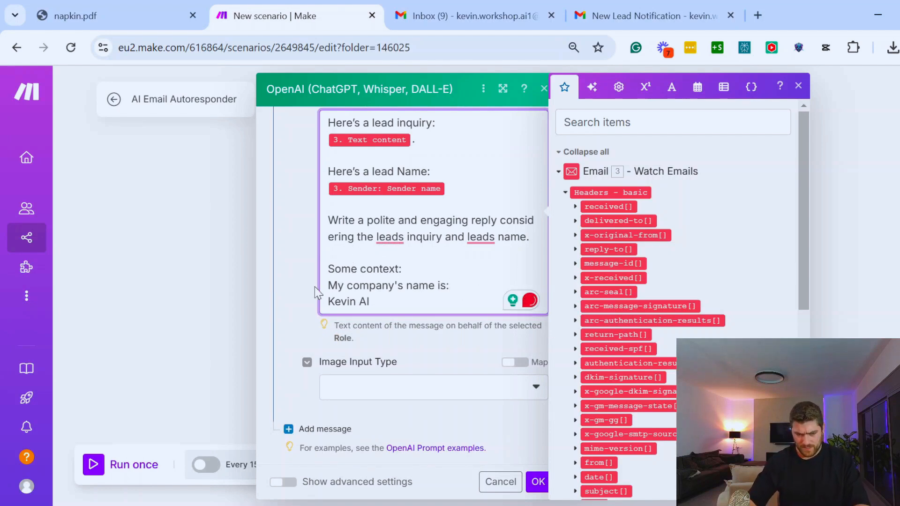
Step: Add "We sell online courses related to AI and Automations" after a blank line below "Kevin AI", and save the OpenAI module settings
{"action": "key", "text": "Return"}
{"action": "key", "text": "Return"}
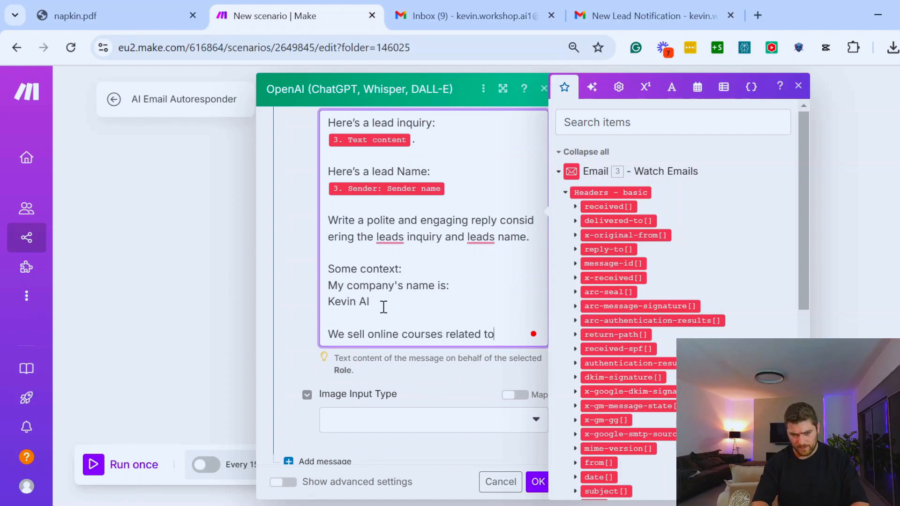
{"action": "type", "text": "Automations"}
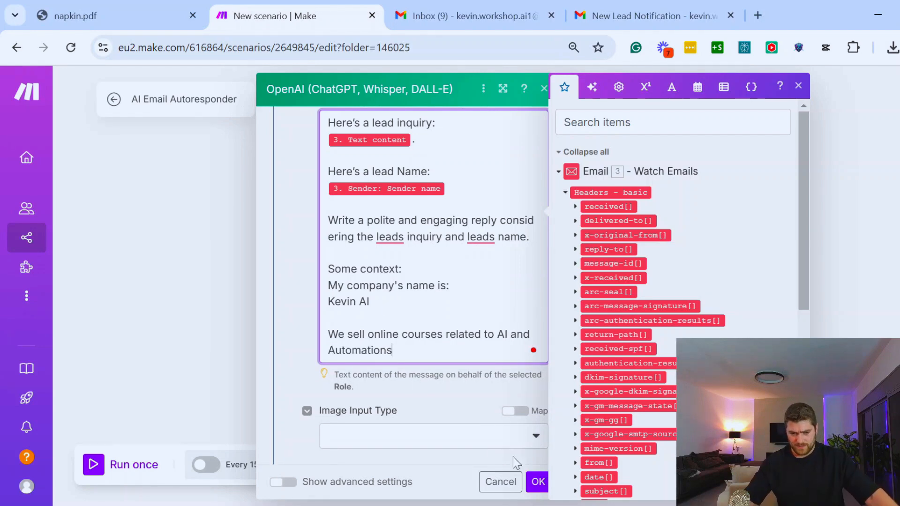
{"action": "left_click", "coordinate": [537, 481]}
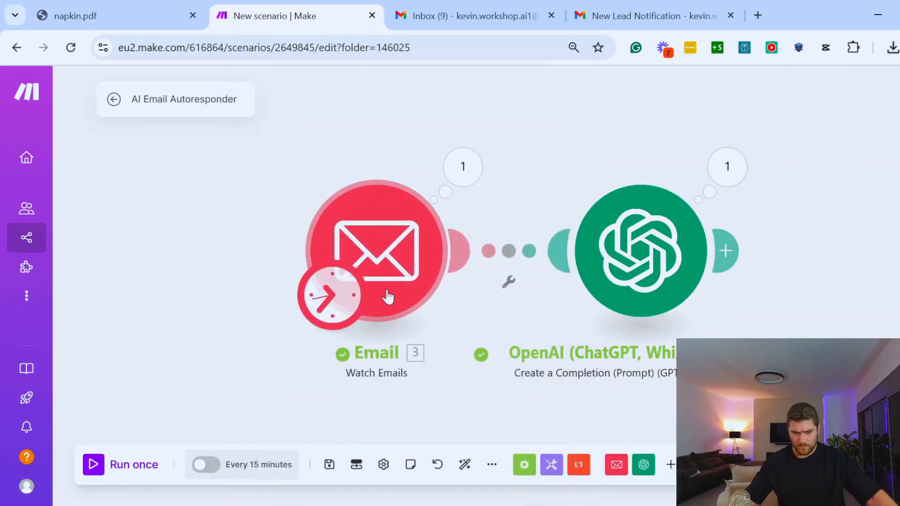
Step: Reset the Watch Emails trigger's starting point to the New Lead Notification email of 23/11/2024 22:19
{"action": "right_click", "coordinate": [387, 241]}
{"action": "left_click", "coordinate": [463, 296]}
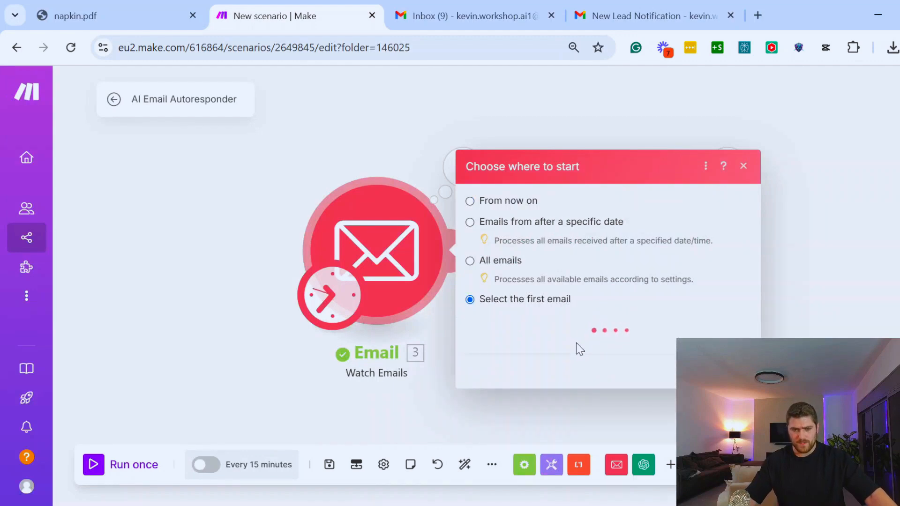
{"action": "left_click", "coordinate": [580, 261]}
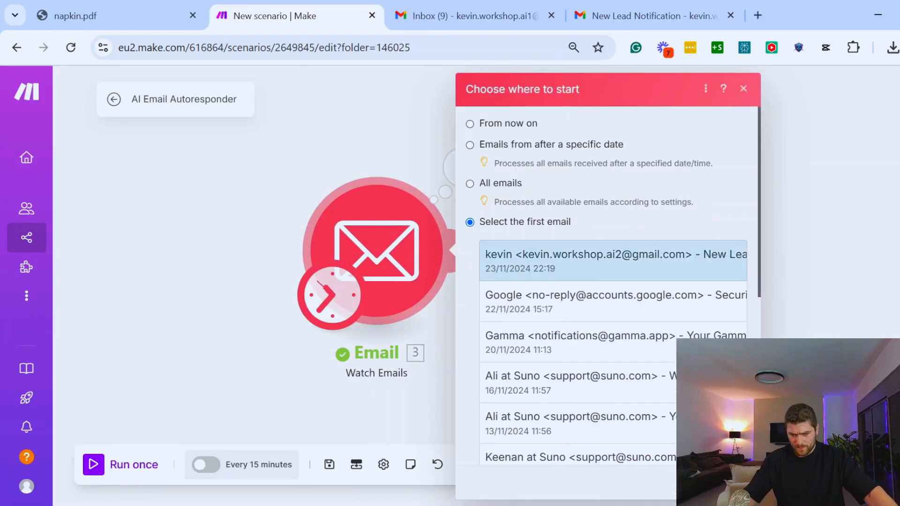
{"action": "left_click", "coordinate": [737, 483]}
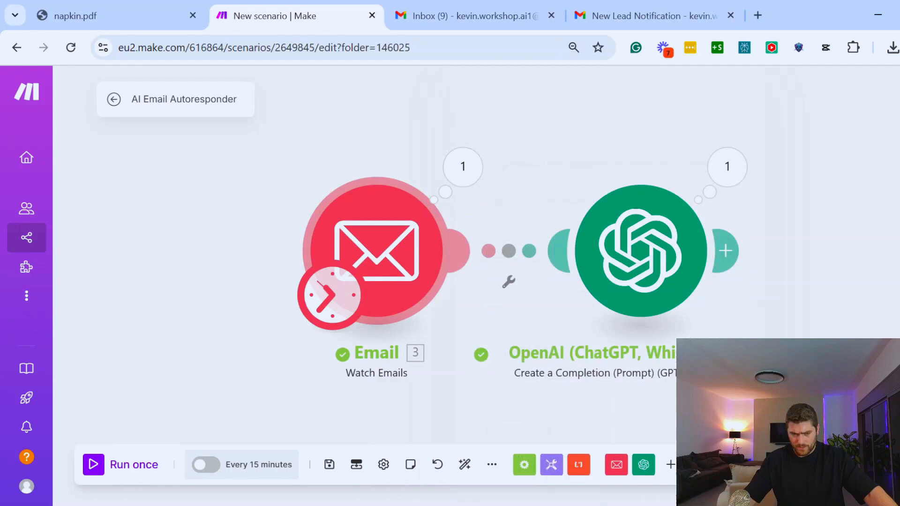
Step: Run the scenario once and read the full generated reply in the OpenAI module's output
{"action": "left_click", "coordinate": [93, 465]}
{"action": "left_click", "coordinate": [727, 167]}
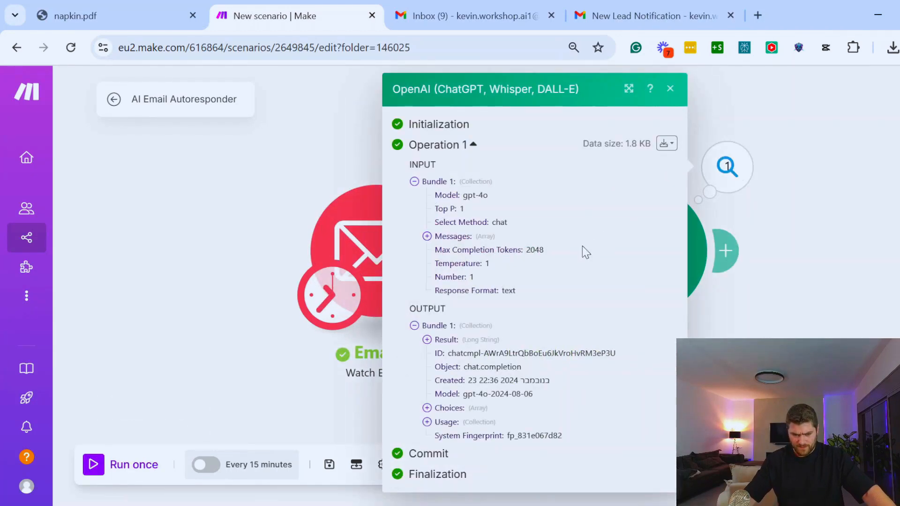
{"action": "left_click", "coordinate": [426, 339]}
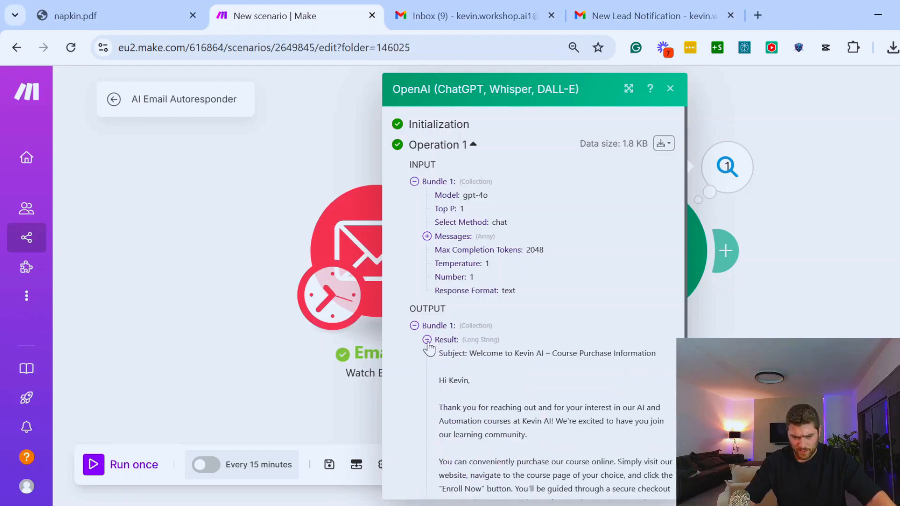
{"action": "scroll", "coordinate": [468, 357], "scroll_direction": "down", "scroll_amount": 6}
{"action": "scroll", "coordinate": [452, 150], "scroll_direction": "up", "scroll_amount": 5}
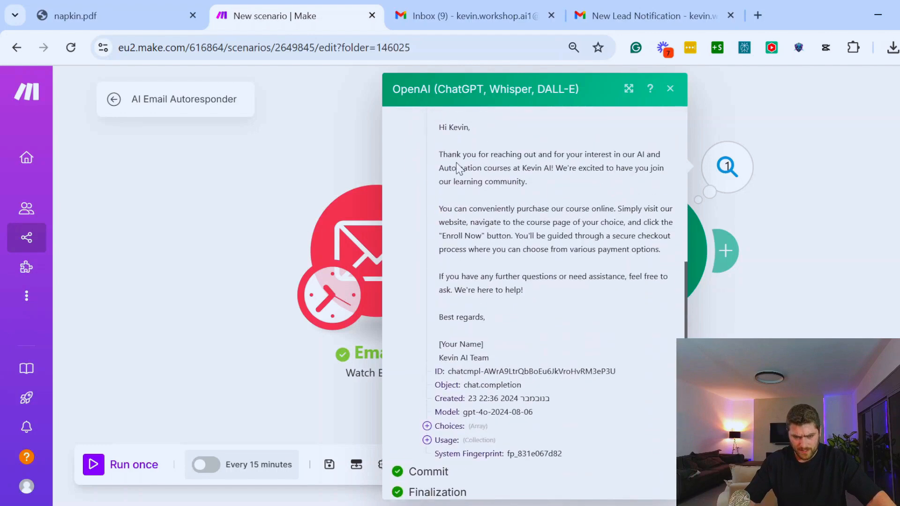
{"action": "scroll", "coordinate": [462, 201], "scroll_direction": "down", "scroll_amount": 3}
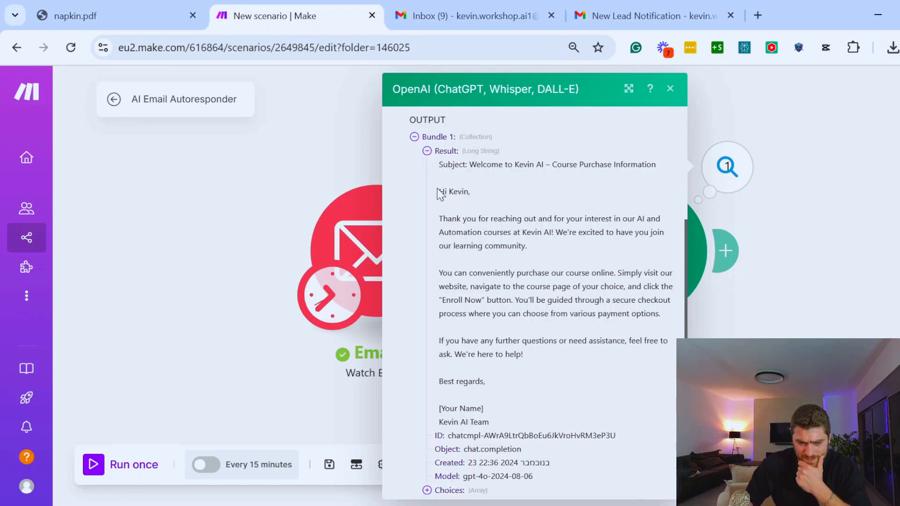
Step: Review the generated email's body and its sign-off, including the "[Your Name]" placeholder and the team name line
{"action": "left_click_drag", "start_coordinate": [438, 191], "coordinate": [527, 357]}
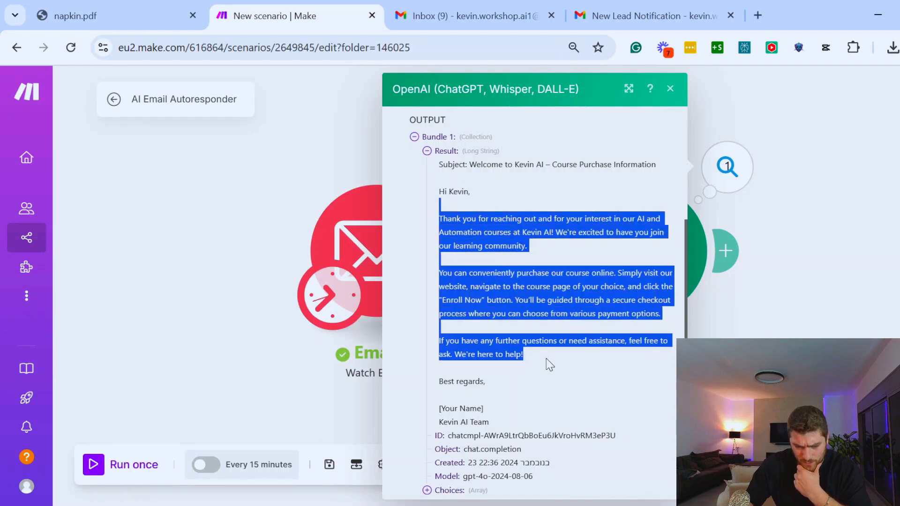
{"action": "scroll", "coordinate": [554, 358], "scroll_direction": "down", "scroll_amount": 2}
{"action": "mouse_move", "coordinate": [439, 333]}
{"action": "left_mouse_down"}
{"action": "mouse_move", "coordinate": [490, 331]}
{"action": "mouse_move", "coordinate": [457, 328]}
{"action": "left_mouse_up"}
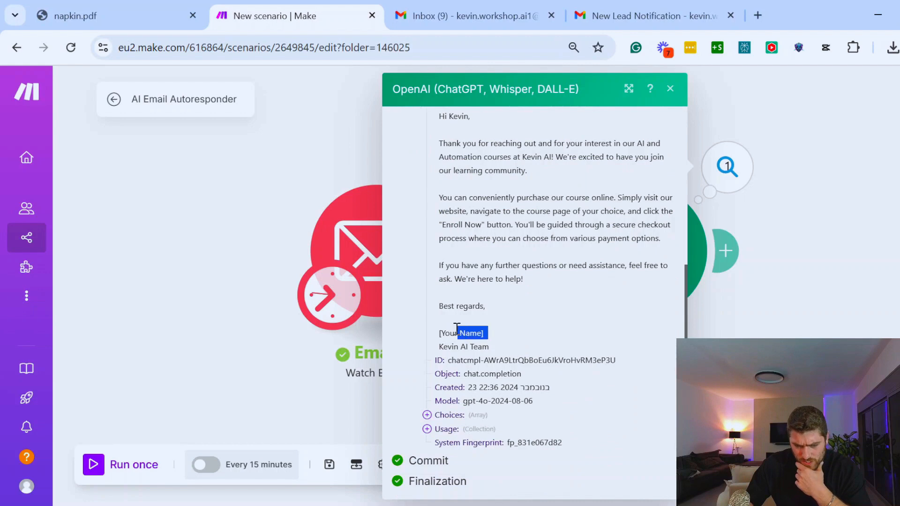
{"action": "left_click", "coordinate": [493, 334]}
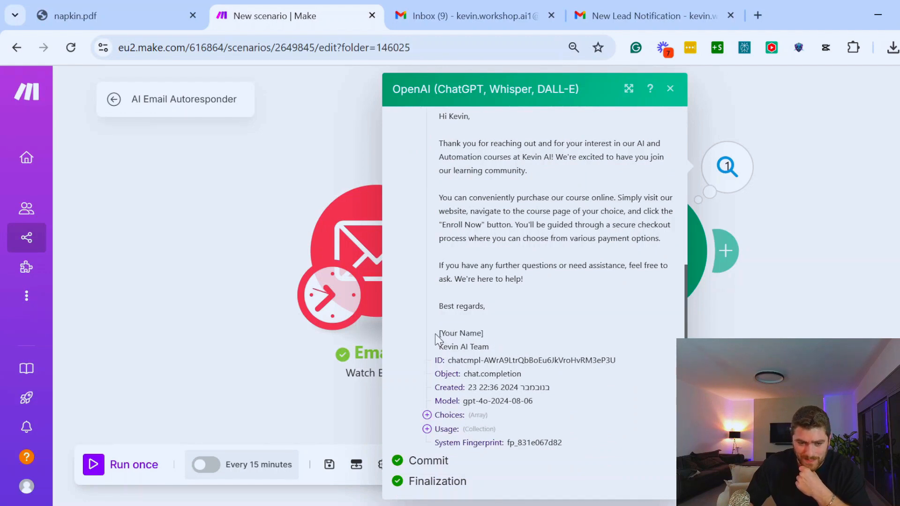
{"action": "left_click_drag", "start_coordinate": [439, 347], "coordinate": [497, 352]}
{"action": "left_click", "coordinate": [487, 344]}
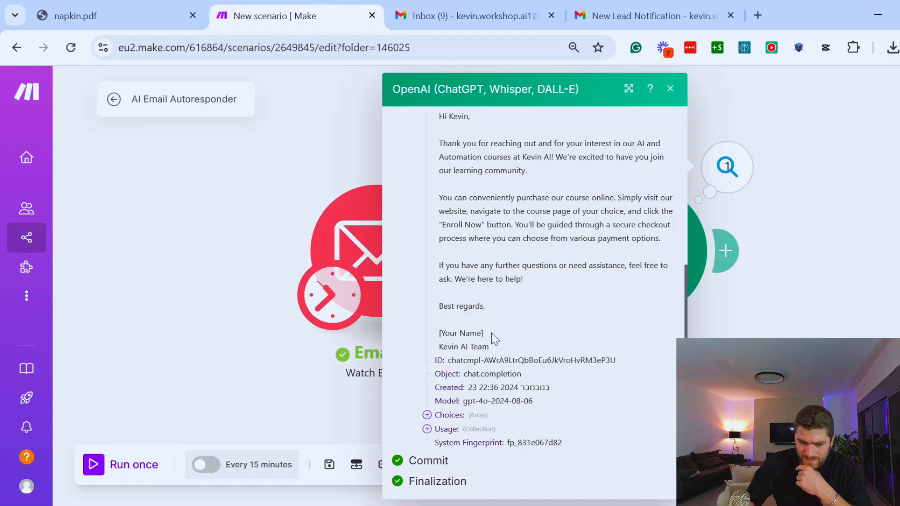
{"action": "left_click_drag", "start_coordinate": [488, 336], "coordinate": [427, 334]}
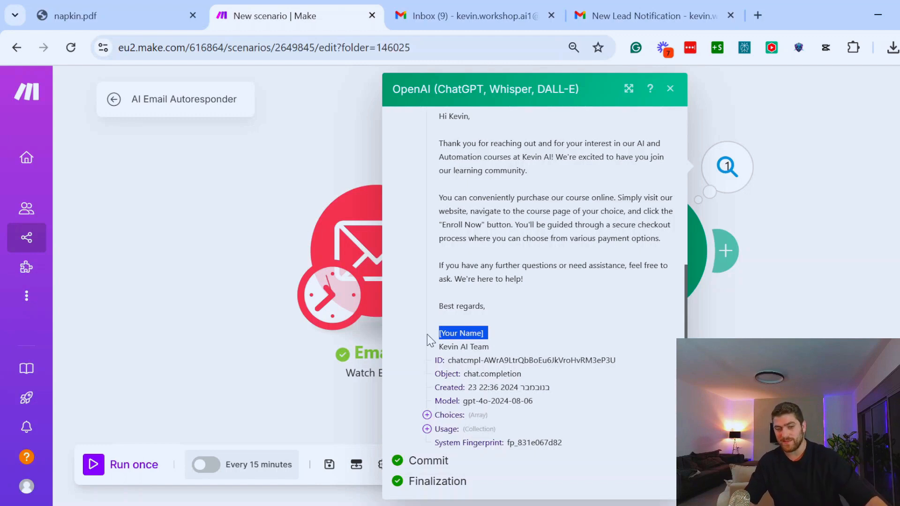
{"action": "left_click", "coordinate": [483, 344]}
{"action": "left_click_drag", "start_coordinate": [489, 345], "coordinate": [427, 350]}
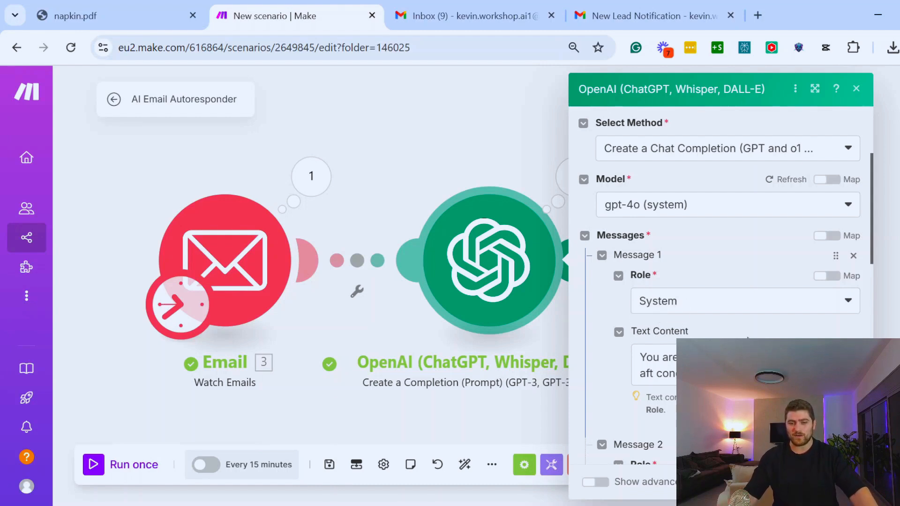
Step: Show the OpenAI module's advanced settings and review the token limit and temperature options
{"action": "scroll", "coordinate": [747, 338], "scroll_direction": "down", "scroll_amount": 15}
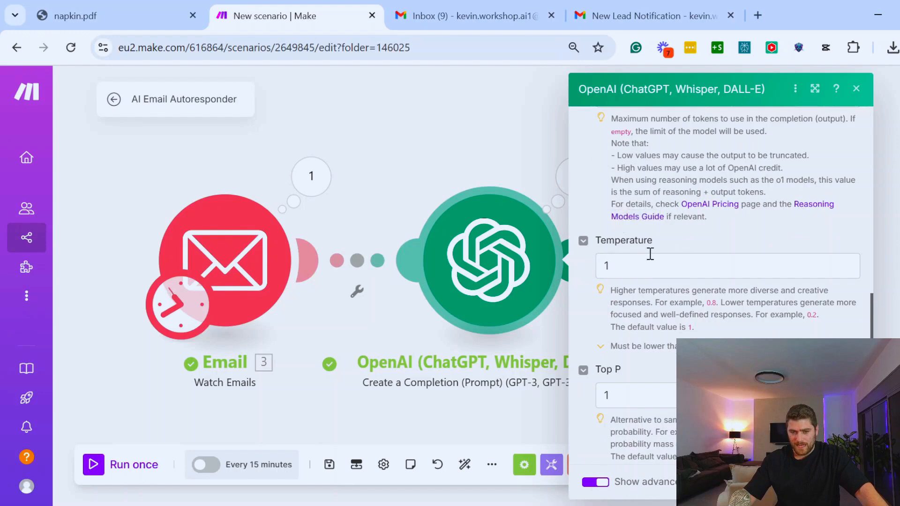
{"action": "scroll", "coordinate": [609, 290], "scroll_direction": "up", "scroll_amount": 3}
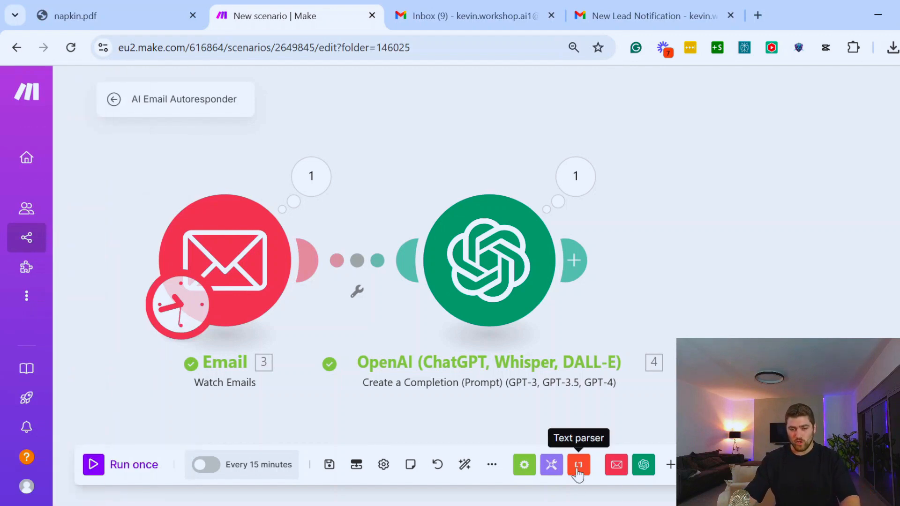
Step: Add a Tools Sleep module after the OpenAI module, set its delay in seconds, and save it
{"action": "left_click", "coordinate": [551, 465]}
{"action": "scroll", "coordinate": [542, 352], "scroll_direction": "down", "scroll_amount": 3}
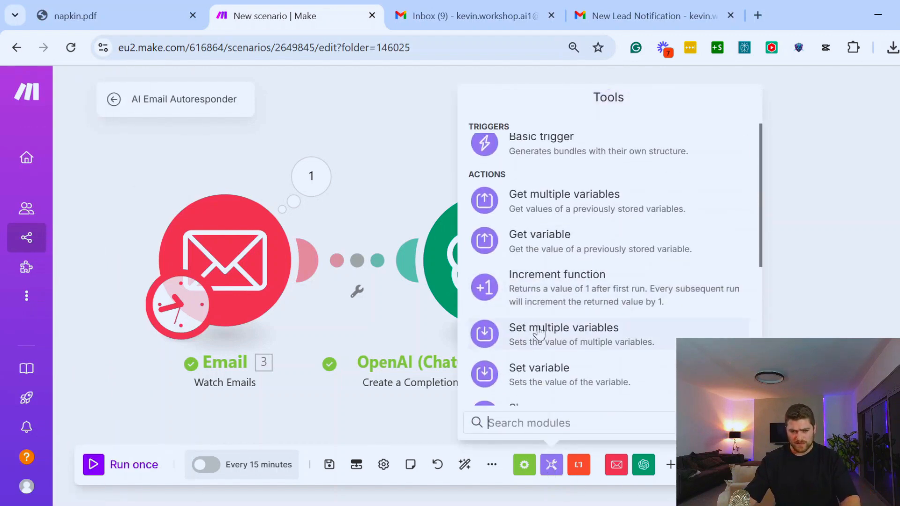
{"action": "left_click", "coordinate": [543, 339]}
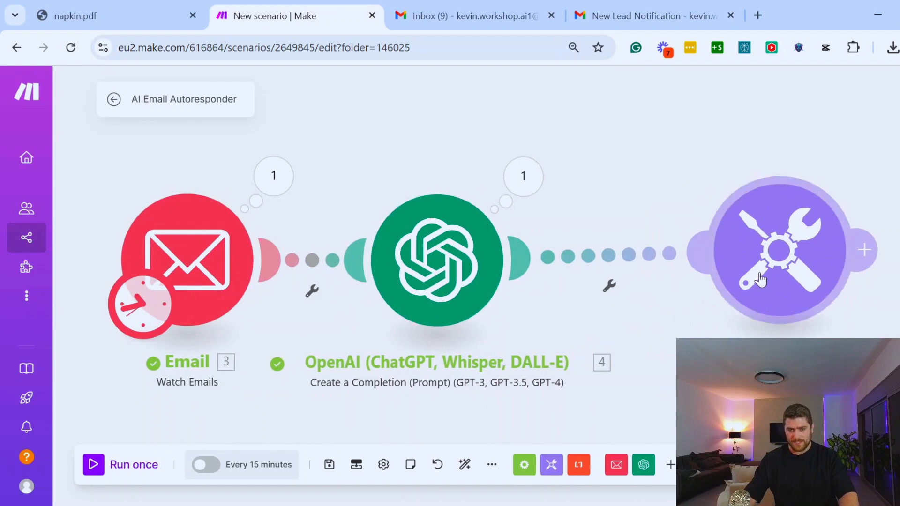
{"action": "left_click", "coordinate": [718, 259]}
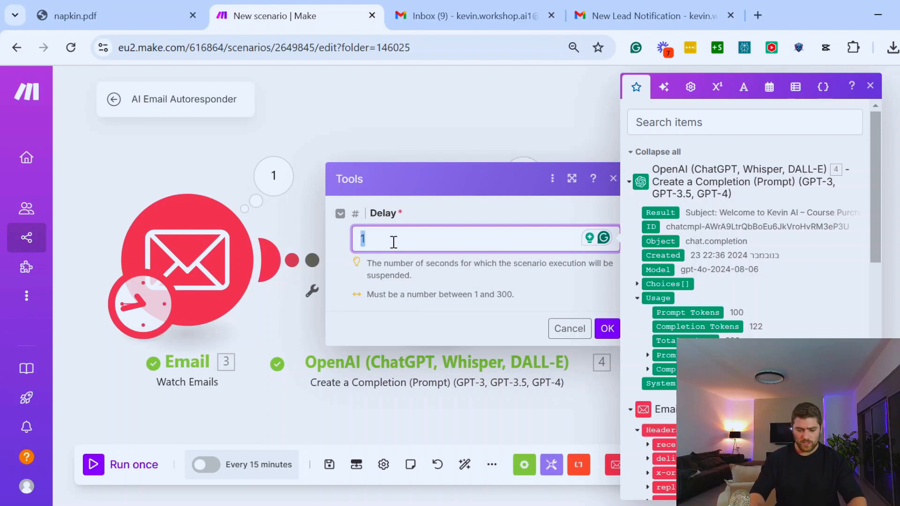
{"action": "type", "text": "60"}
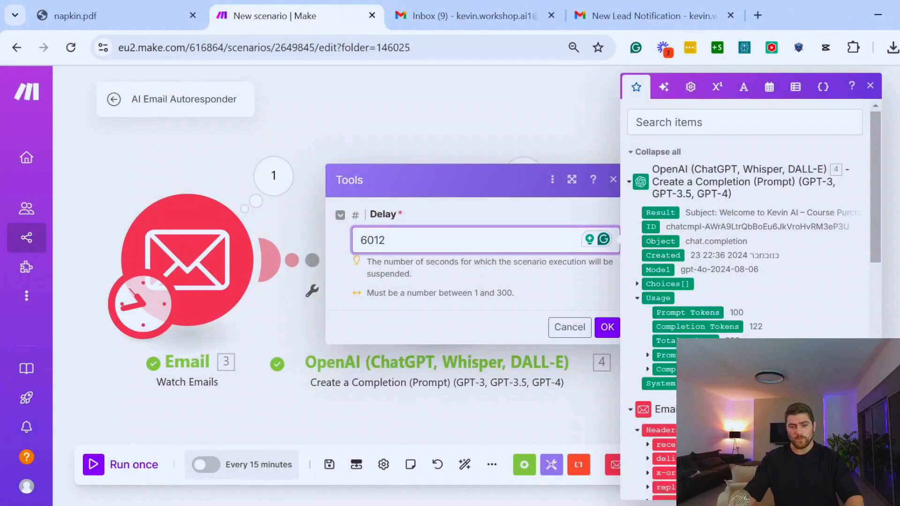
{"action": "left_click", "coordinate": [607, 327]}
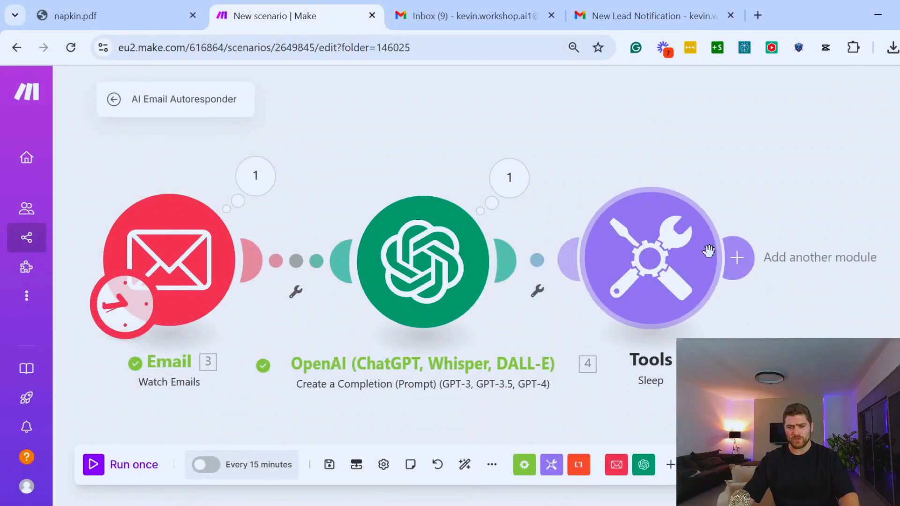
Step: Add an Email module with the Send an Email action after the Sleep module
{"action": "left_click", "coordinate": [735, 258]}
{"action": "left_click", "coordinate": [771, 275]}
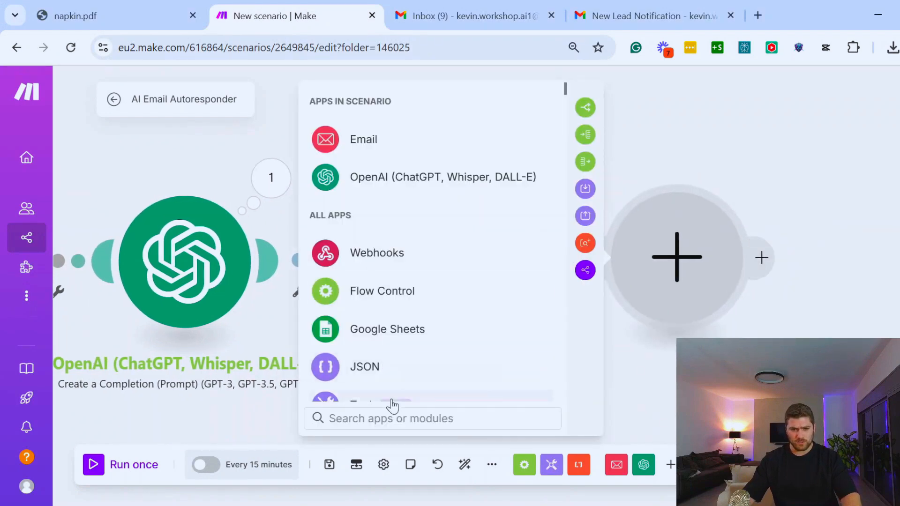
{"action": "left_click", "coordinate": [352, 140]}
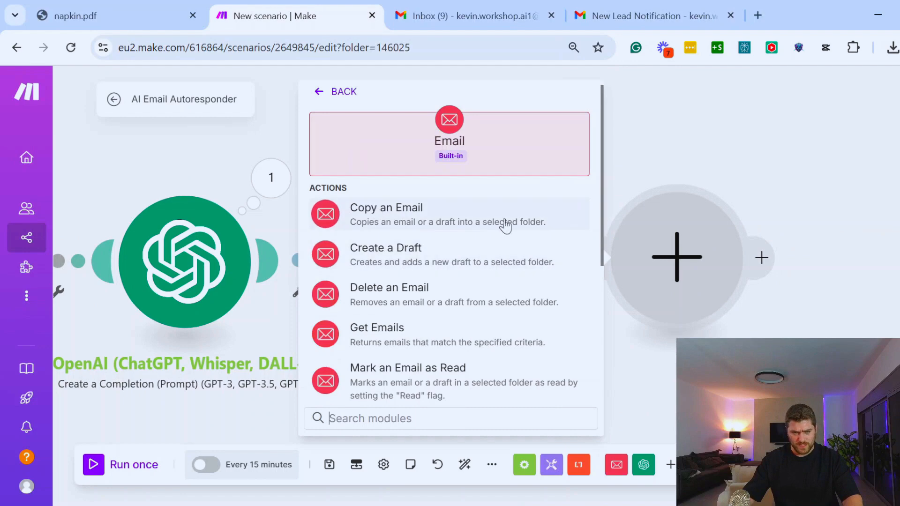
{"action": "scroll", "coordinate": [422, 262], "scroll_direction": "down", "scroll_amount": 5}
{"action": "left_click", "coordinate": [401, 291]}
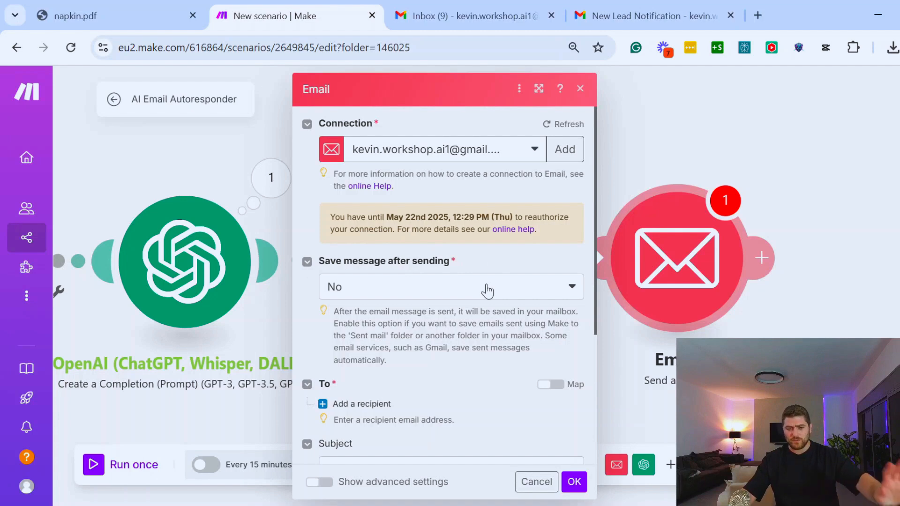
Step: Add a recipient to the outgoing email and map it to the Recipient: Email address value from the Watch Emails module
{"action": "scroll", "coordinate": [485, 290], "scroll_direction": "down", "scroll_amount": 3}
{"action": "left_click", "coordinate": [424, 252]}
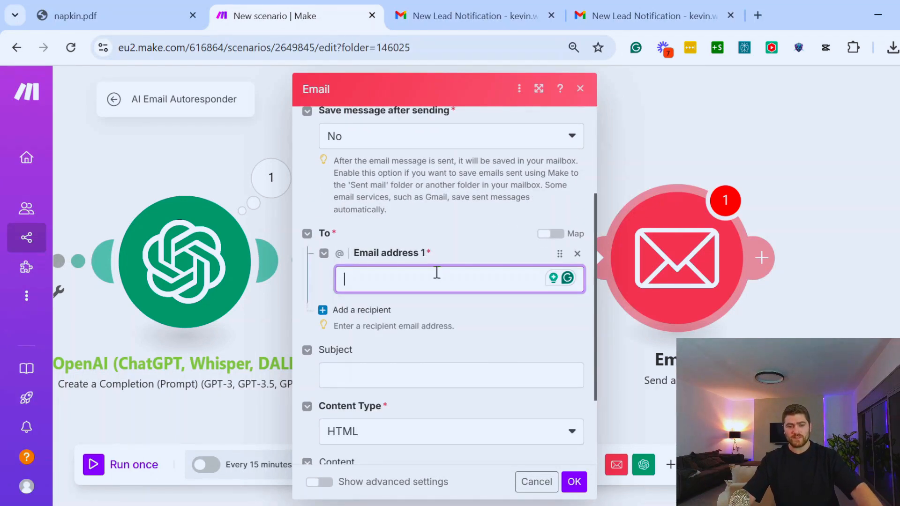
{"action": "left_click", "coordinate": [362, 286]}
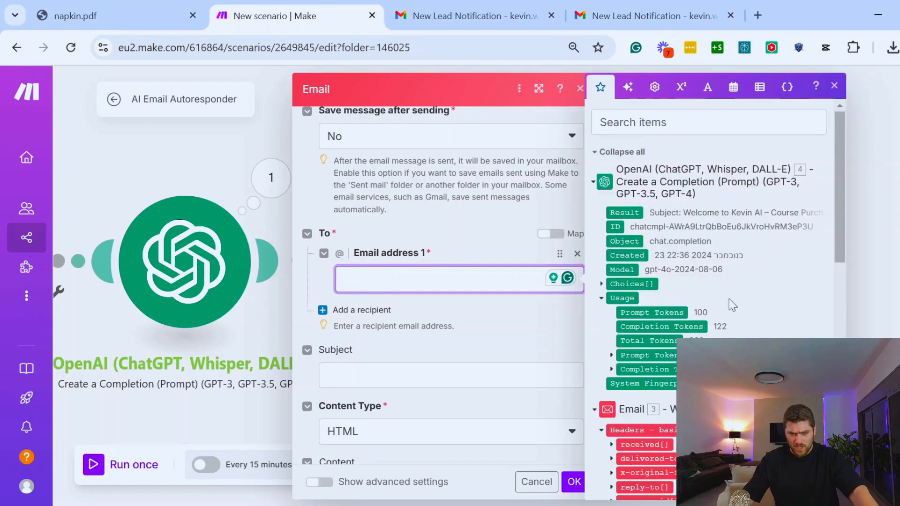
{"action": "scroll", "coordinate": [732, 305], "scroll_direction": "down", "scroll_amount": 15}
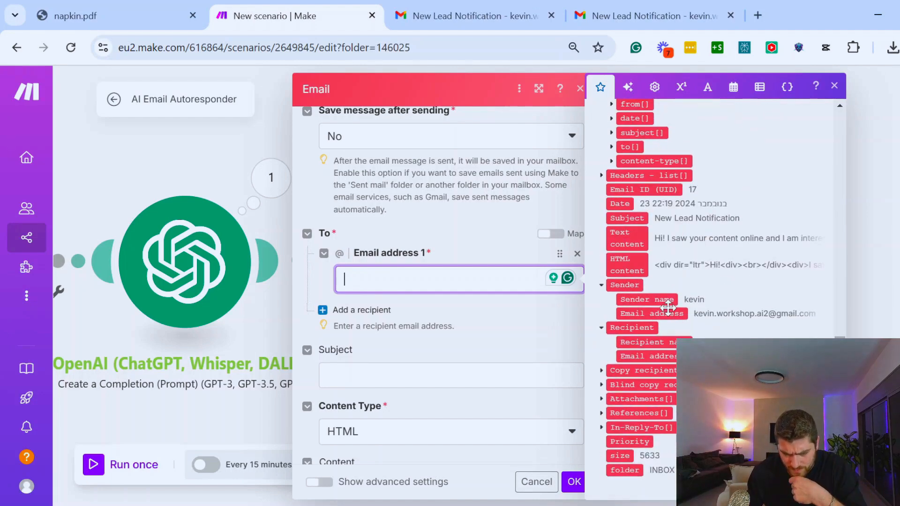
{"action": "left_click_drag", "start_coordinate": [642, 358], "coordinate": [407, 271]}
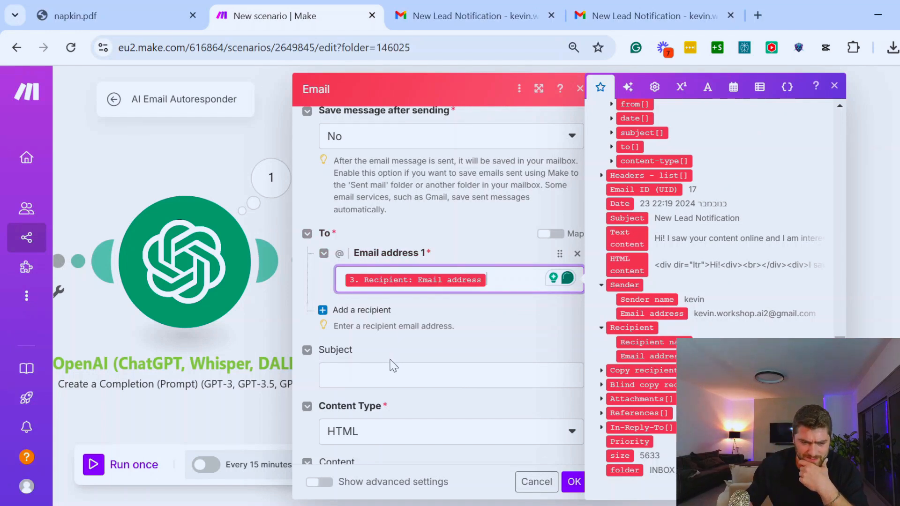
Step: Set the outgoing email's subject to "Thanks for Reaching Out!" without a leading quotation mark
{"action": "scroll", "coordinate": [364, 300], "scroll_direction": "down", "scroll_amount": 2}
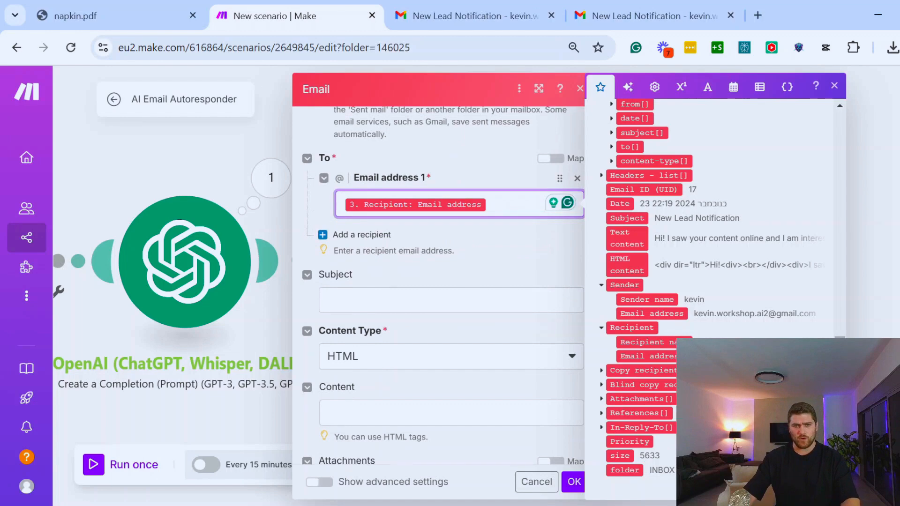
{"action": "key", "text": "alt+Tab"}
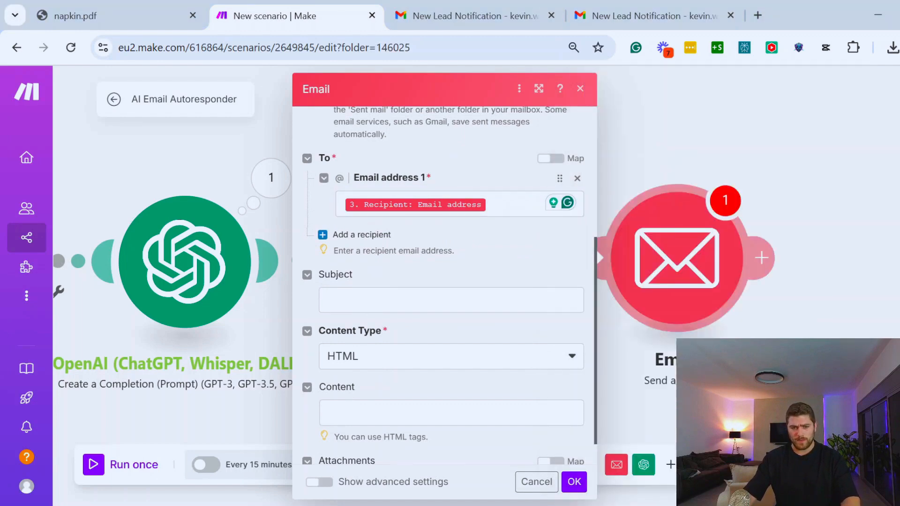
{"action": "left_click", "coordinate": [330, 300]}
{"action": "type", "text": "Thanks for Reaching Out!"}
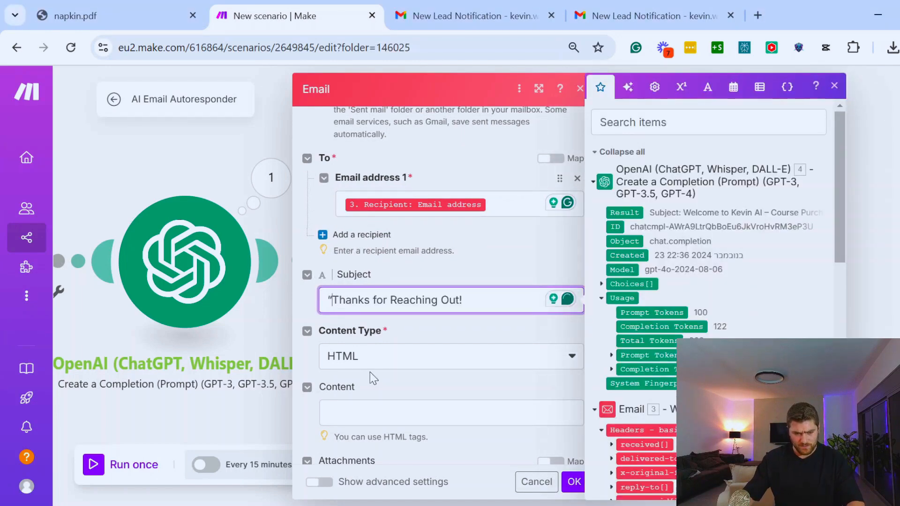
{"action": "key", "text": "Delete"}
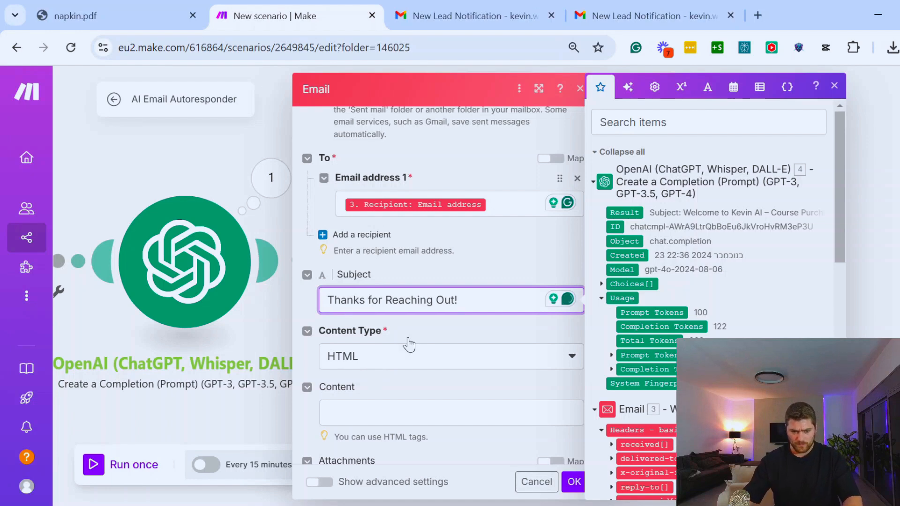
Step: Set the email's content type to Plaintext and map its content to the Result from the OpenAI module
{"action": "scroll", "coordinate": [408, 344], "scroll_direction": "down", "scroll_amount": 1}
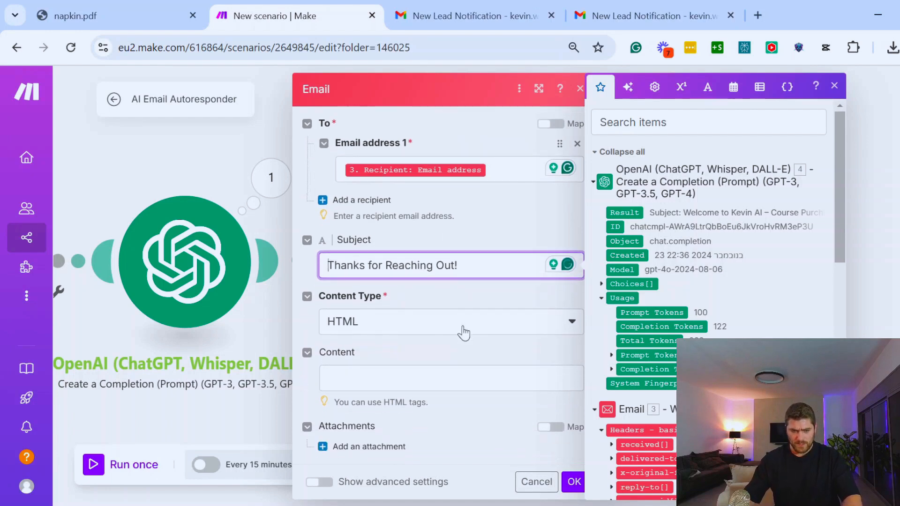
{"action": "left_click", "coordinate": [368, 321]}
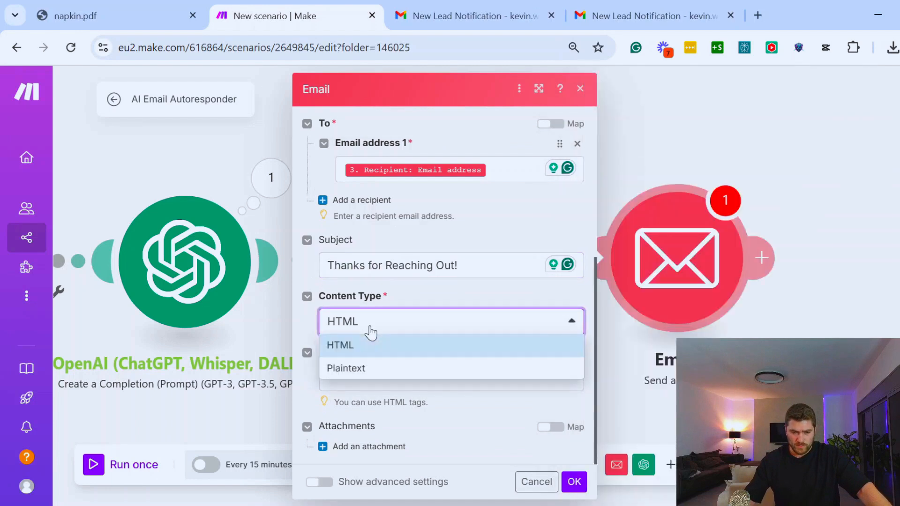
{"action": "left_click", "coordinate": [368, 369]}
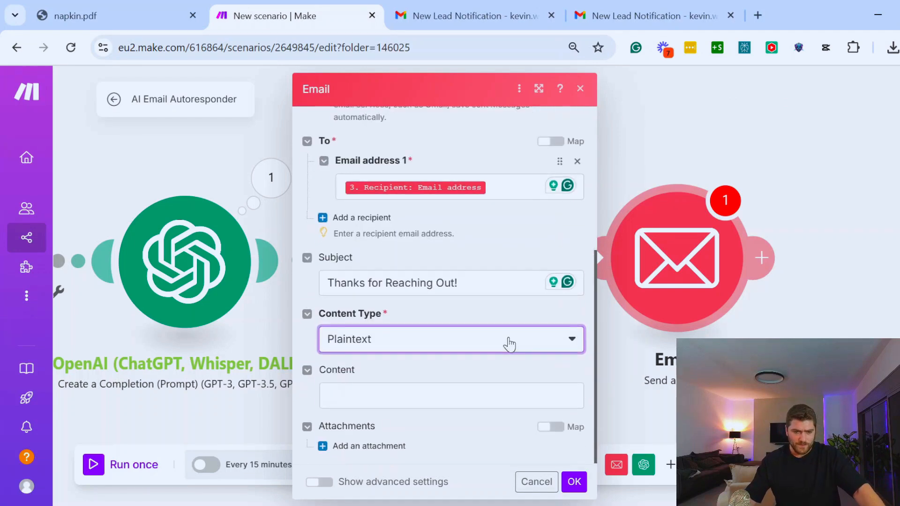
{"action": "left_click", "coordinate": [381, 404]}
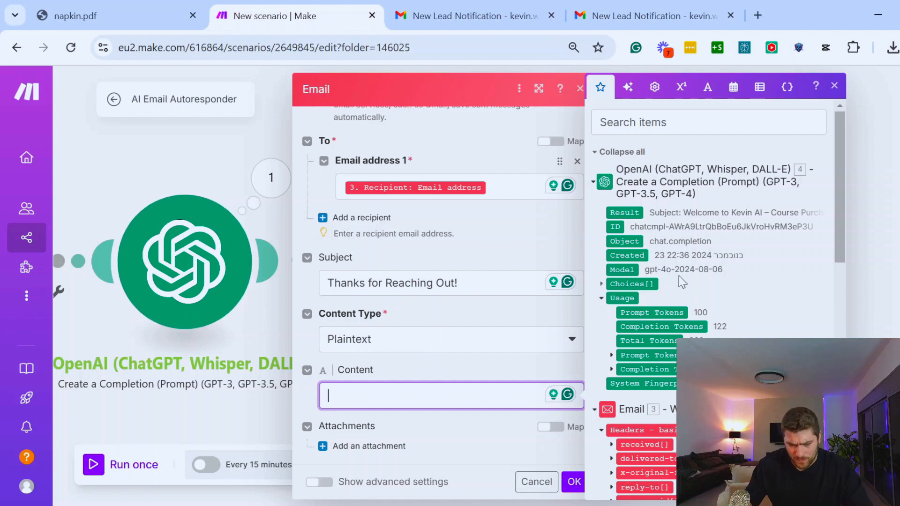
{"action": "left_click", "coordinate": [624, 212]}
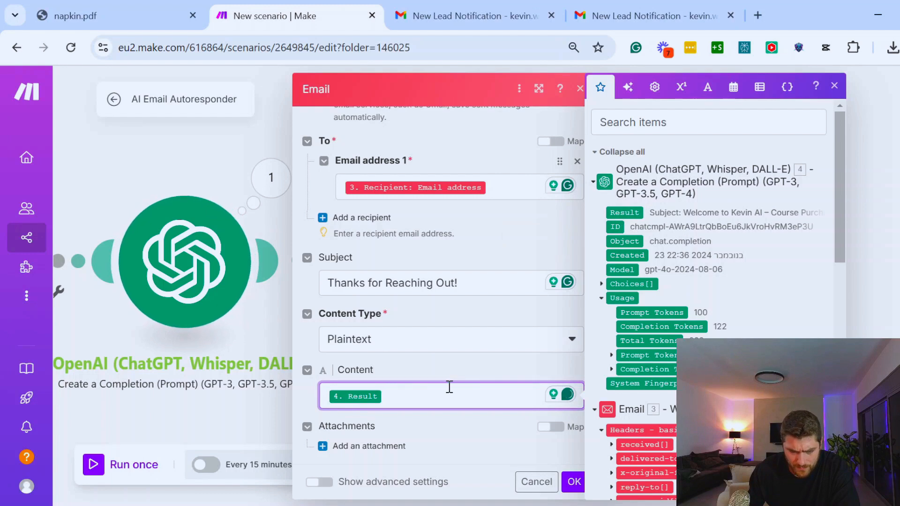
{"action": "left_click", "coordinate": [447, 364]}
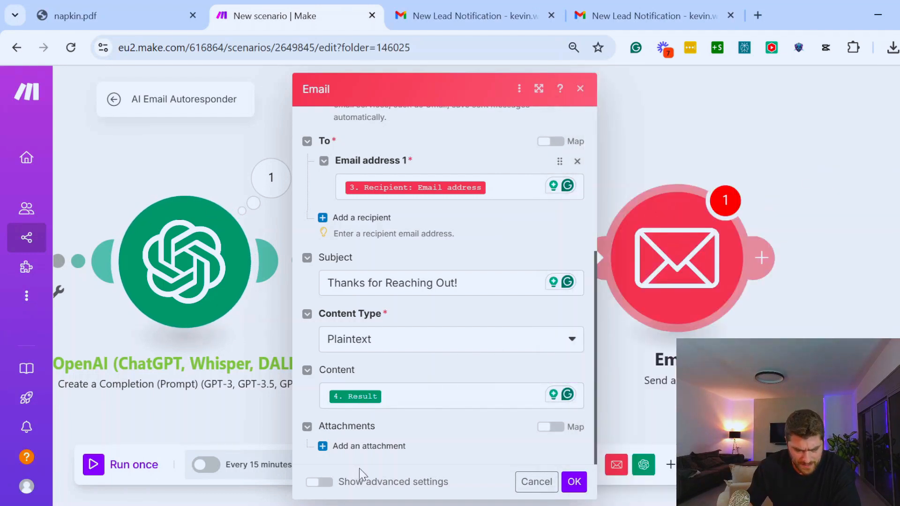
{"action": "scroll", "coordinate": [444, 351], "scroll_direction": "up", "scroll_amount": 5}
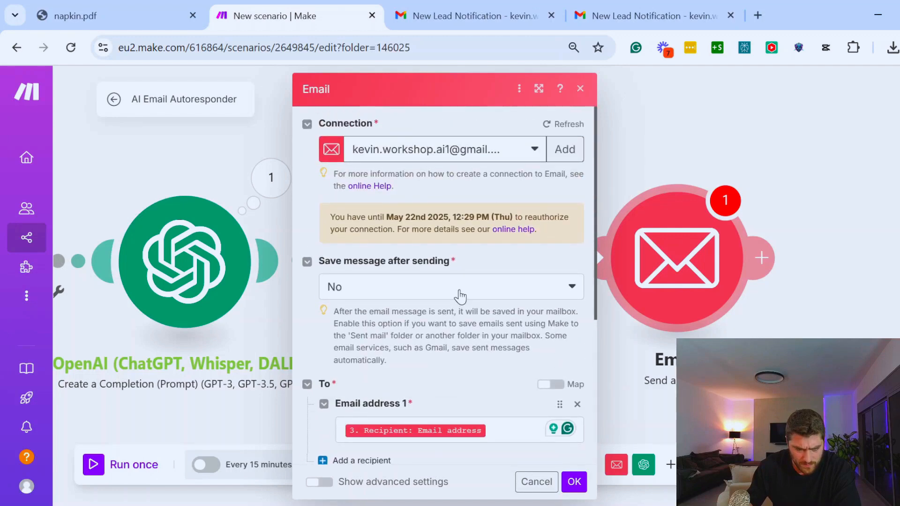
Step: Check the Send an Email module's recipient, subject and content, and save its settings
{"action": "scroll", "coordinate": [459, 295], "scroll_direction": "down", "scroll_amount": 5}
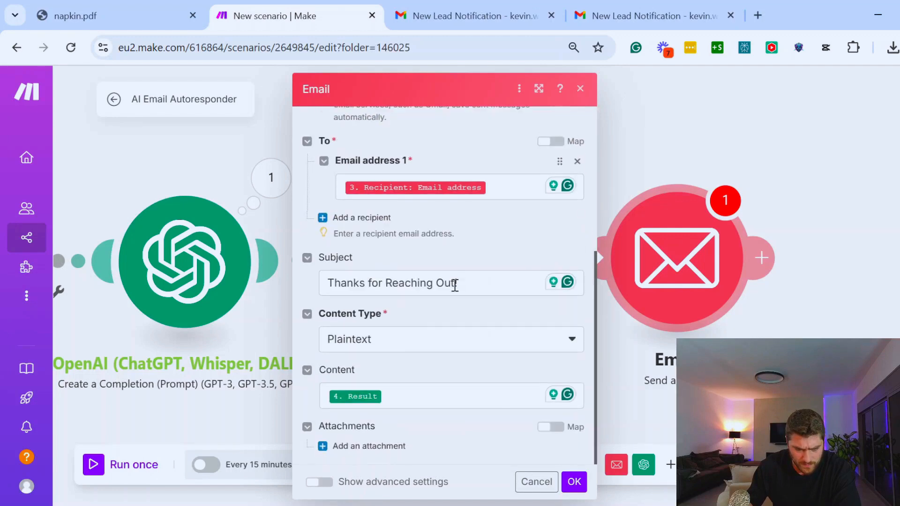
{"action": "left_click", "coordinate": [573, 482]}
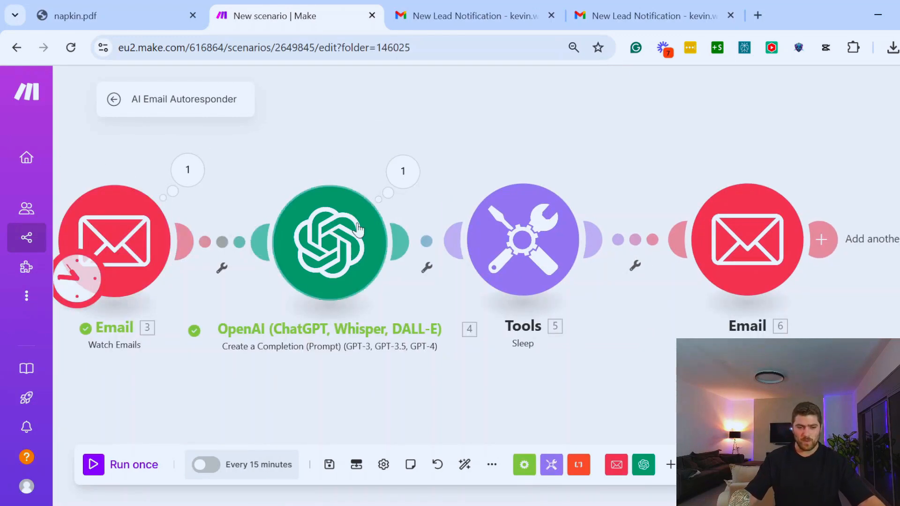
Step: Set the Watch Emails module to start from the New Lead Notification email and run the scenario once
{"action": "right_click", "coordinate": [136, 233]}
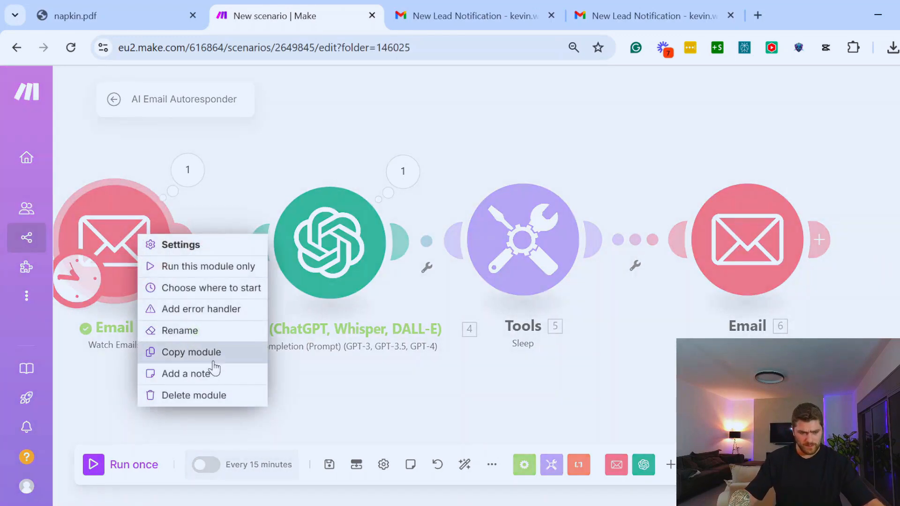
{"action": "left_click", "coordinate": [190, 288]}
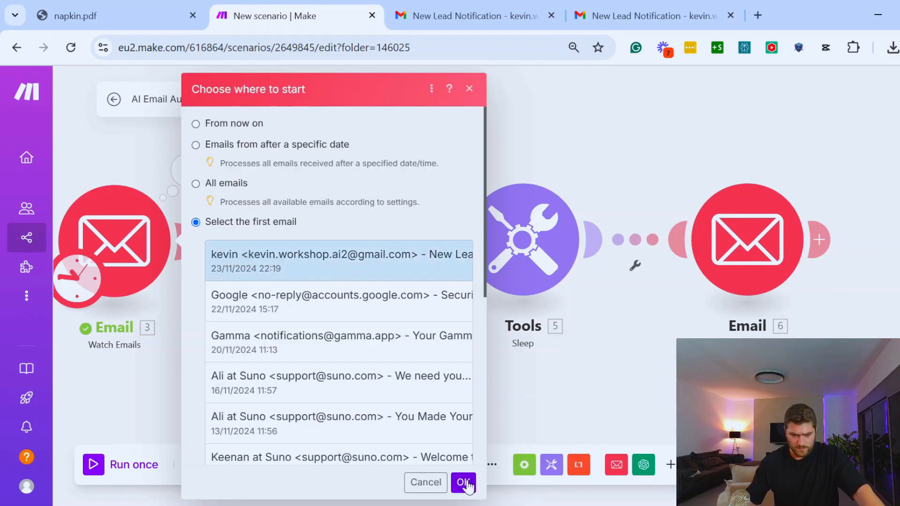
{"action": "left_click", "coordinate": [462, 483]}
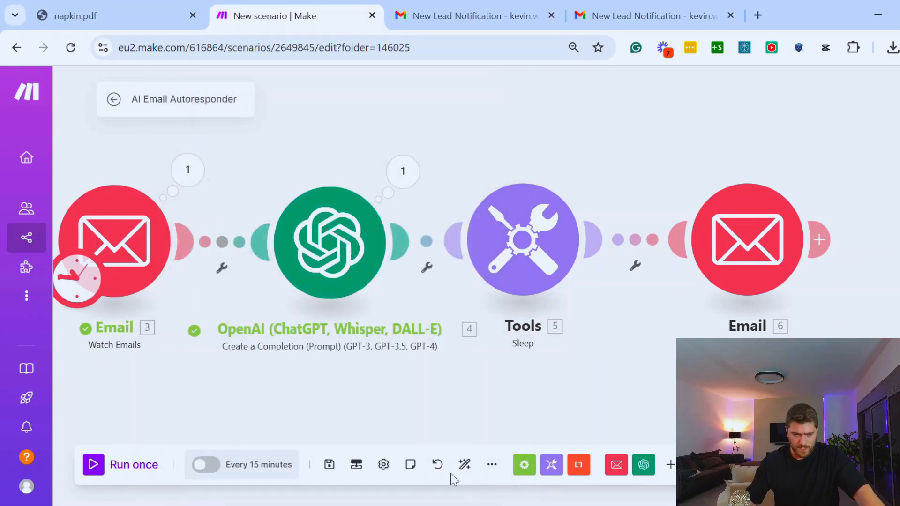
{"action": "left_click", "coordinate": [96, 471]}
{"action": "left_click", "coordinate": [461, 10]}
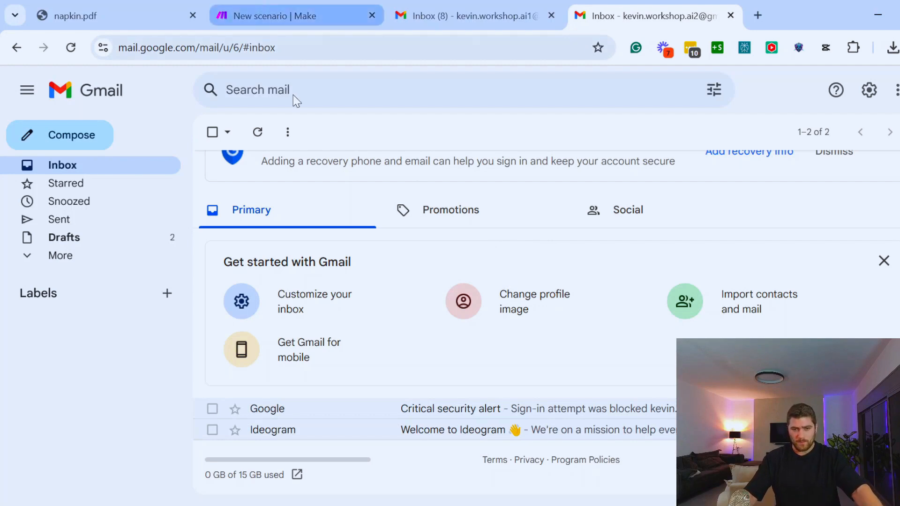
{"action": "left_click", "coordinate": [293, 19]}
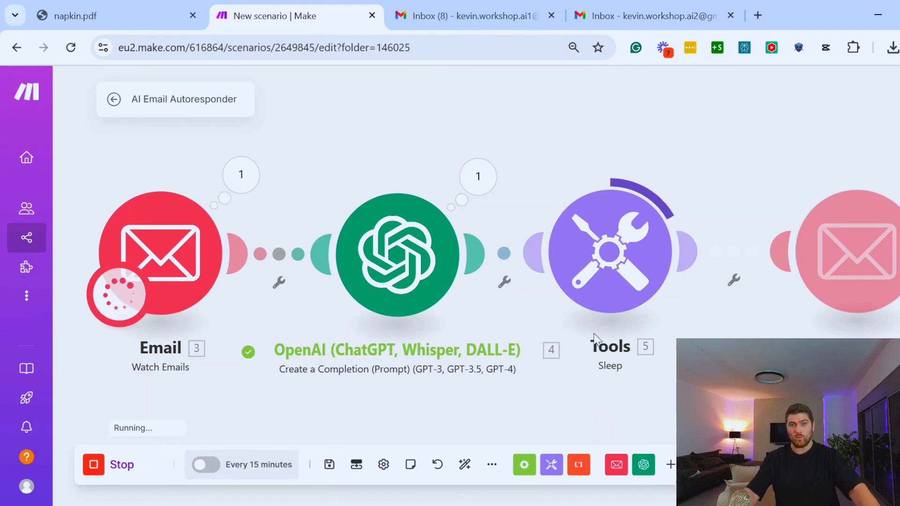
Step: Force-stop the running scenario and delete the Tools Sleep module
{"action": "left_click", "coordinate": [94, 468]}
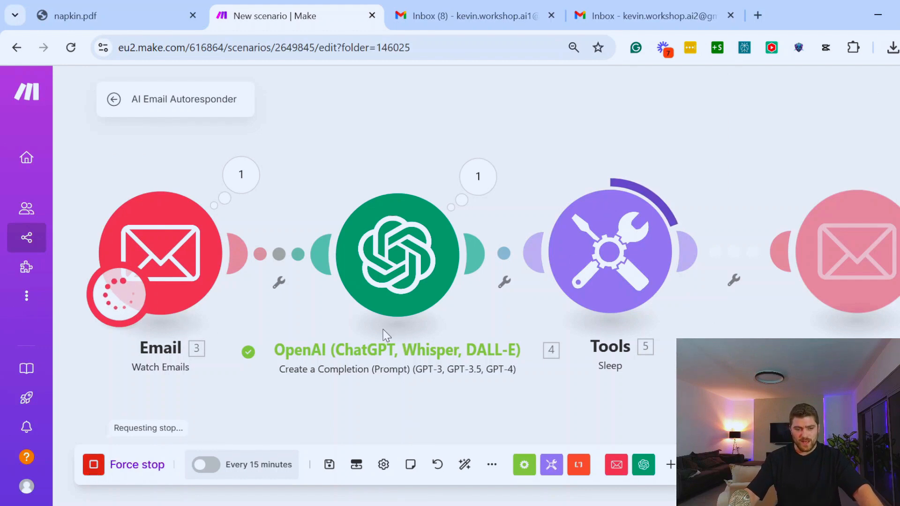
{"action": "left_click", "coordinate": [95, 472]}
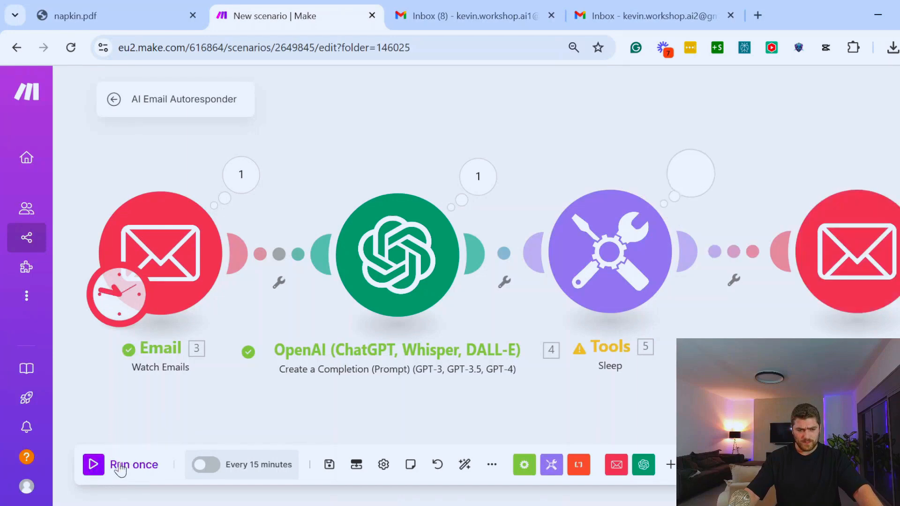
{"action": "right_click", "coordinate": [638, 241]}
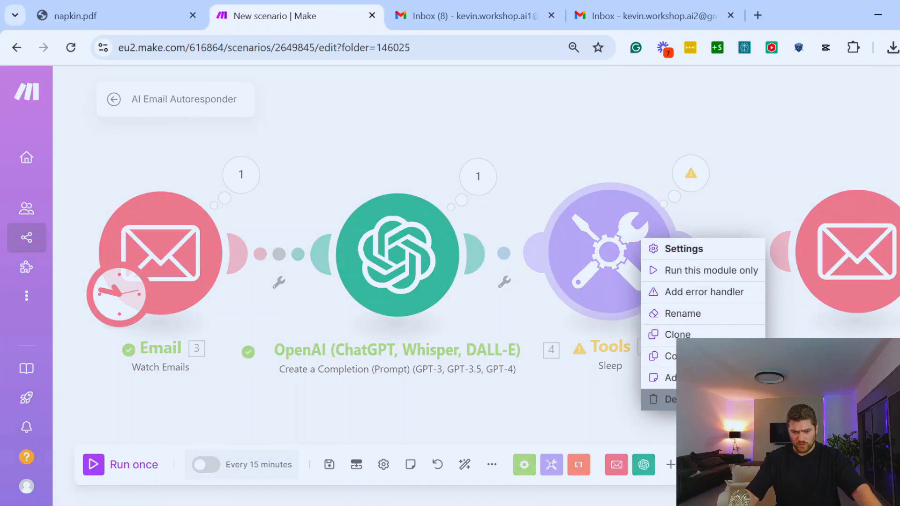
{"action": "left_click", "coordinate": [660, 398]}
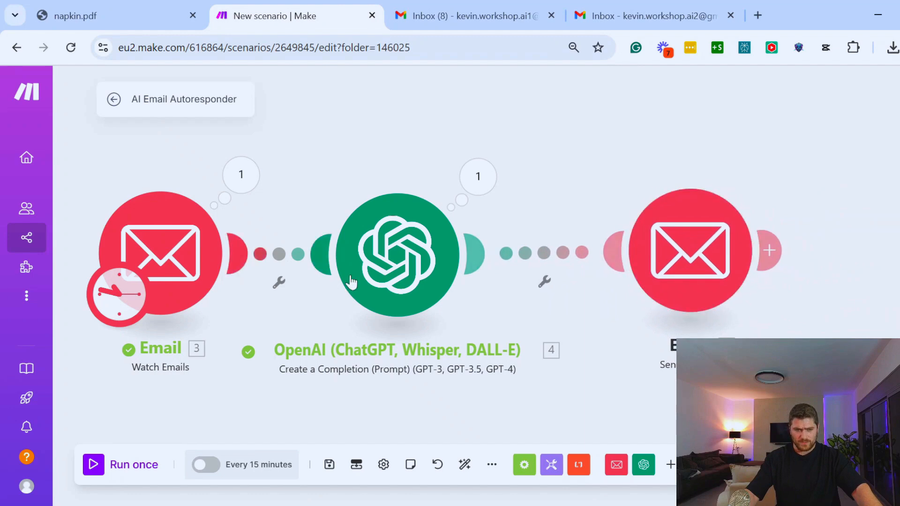
Step: Choose the first email for Watch Emails to process again and run the scenario once without the delay
{"action": "right_click", "coordinate": [190, 268]}
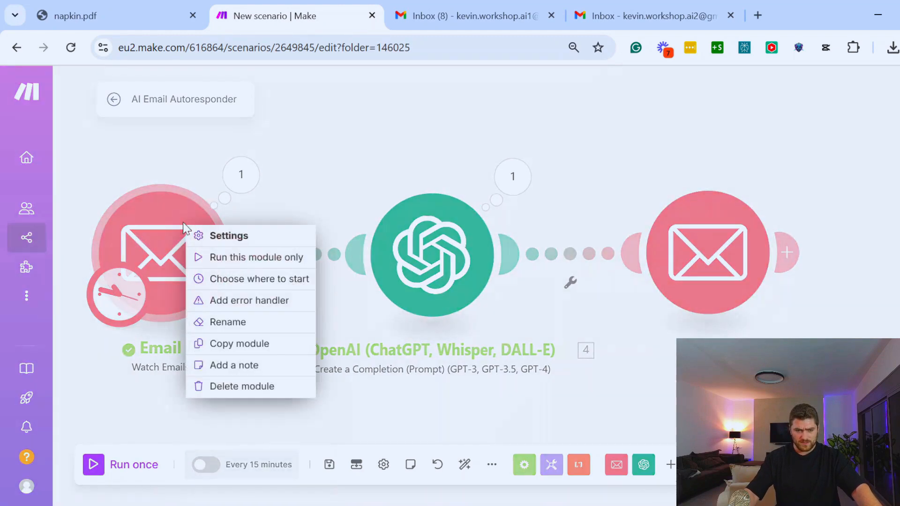
{"action": "left_click", "coordinate": [233, 279]}
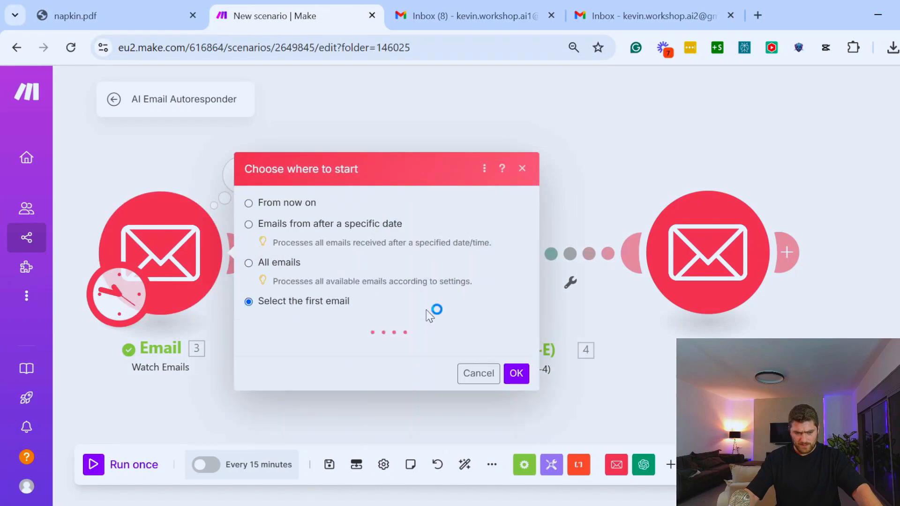
{"action": "left_click", "coordinate": [515, 483]}
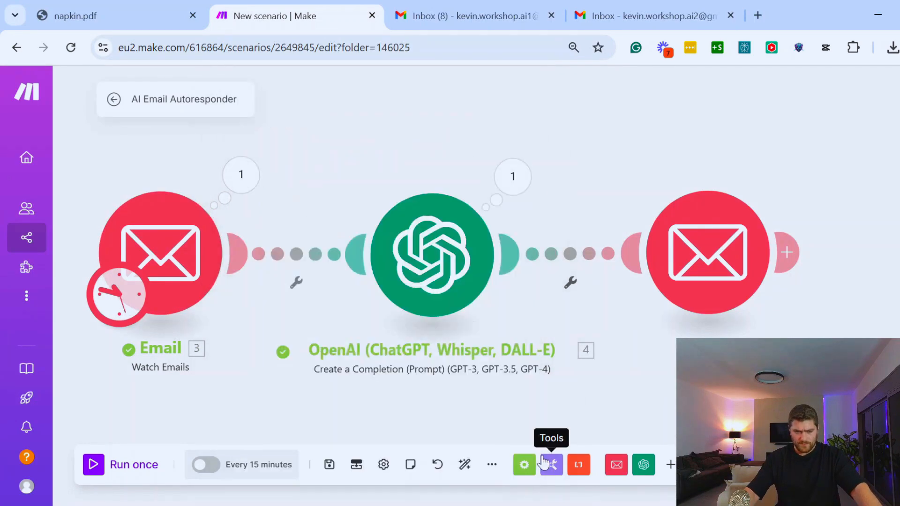
{"action": "left_click", "coordinate": [96, 471]}
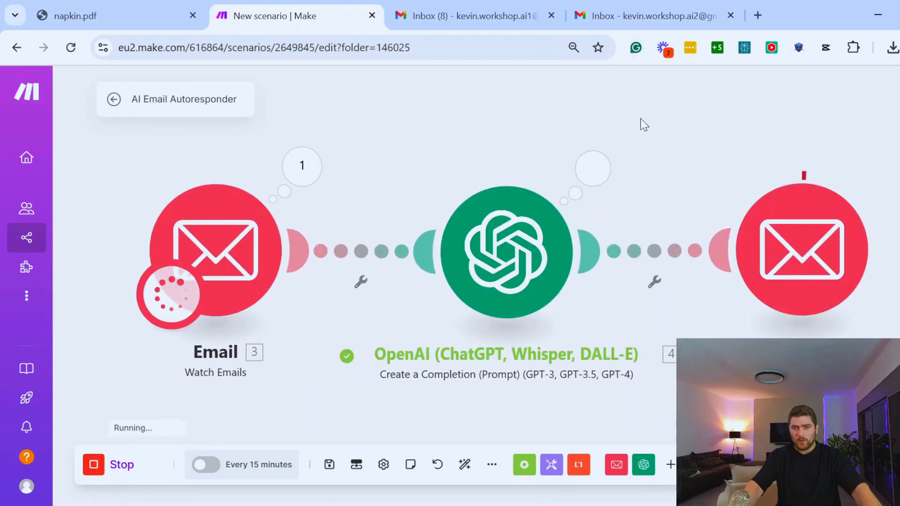
Step: Check both Gmail inboxes for the automated reply and open the "Thanks for Reaching Out!" message
{"action": "left_click", "coordinate": [628, 13]}
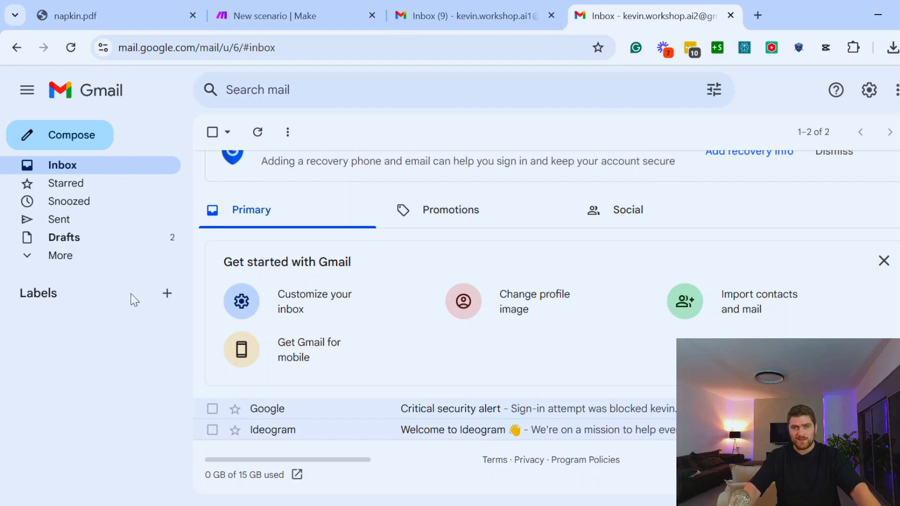
{"action": "scroll", "coordinate": [606, 195], "scroll_direction": "up", "scroll_amount": 1}
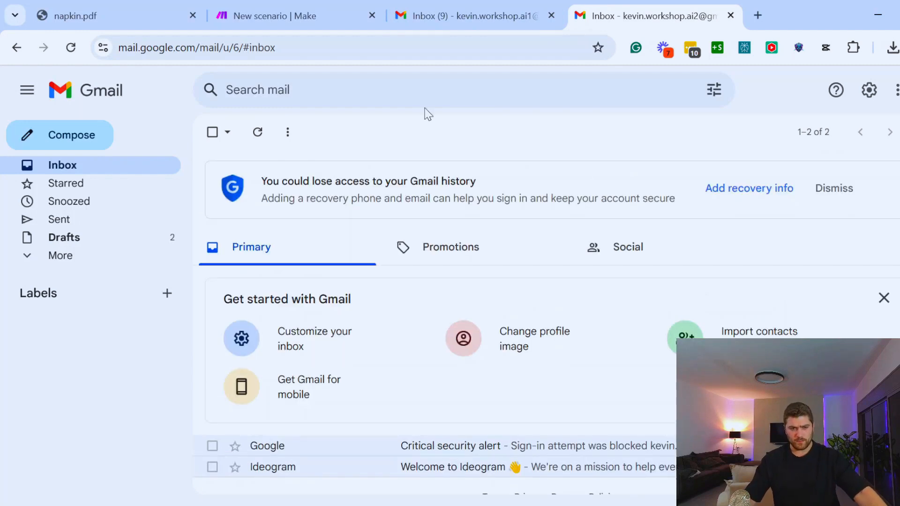
{"action": "left_click", "coordinate": [281, 15]}
{"action": "left_click", "coordinate": [469, 15]}
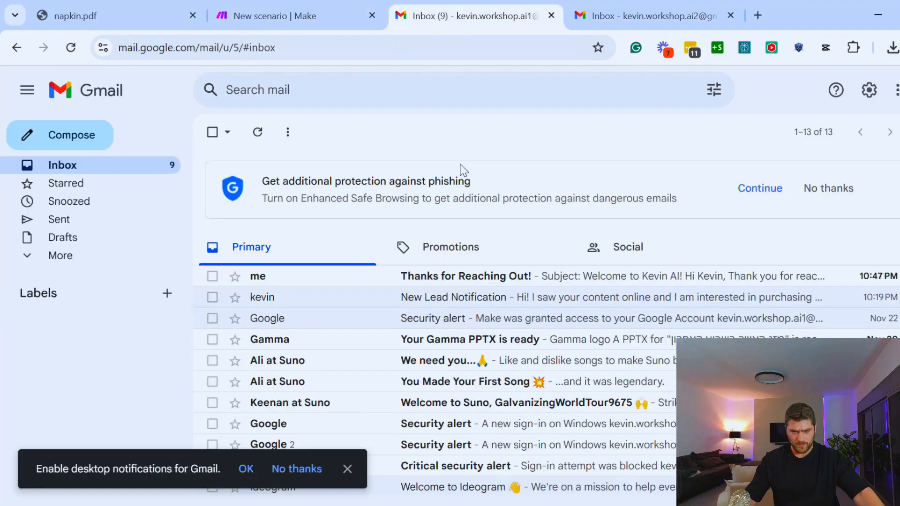
{"action": "left_click", "coordinate": [308, 284]}
{"action": "left_click", "coordinate": [121, 167]}
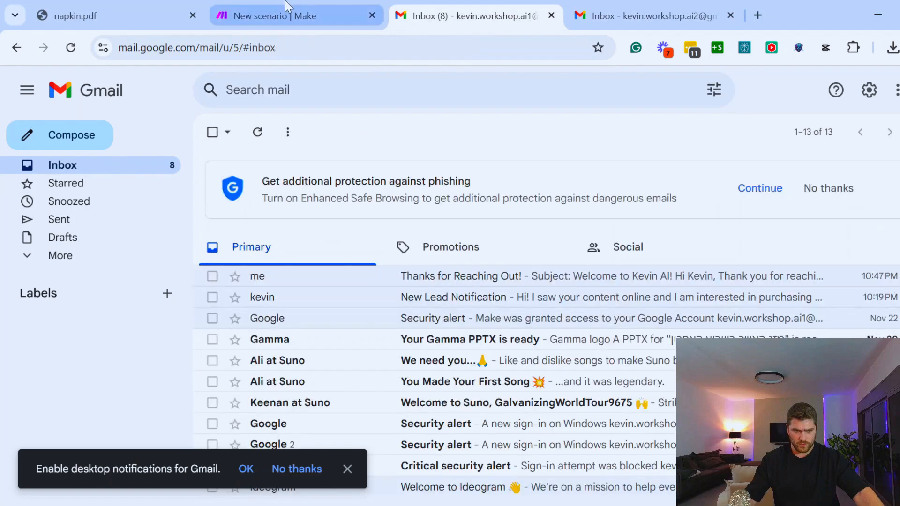
Step: In the Send an Email module, replace the recipient mapping with Sender: Email address from Watch Emails and save it
{"action": "left_click", "coordinate": [274, 16]}
{"action": "left_click", "coordinate": [799, 248]}
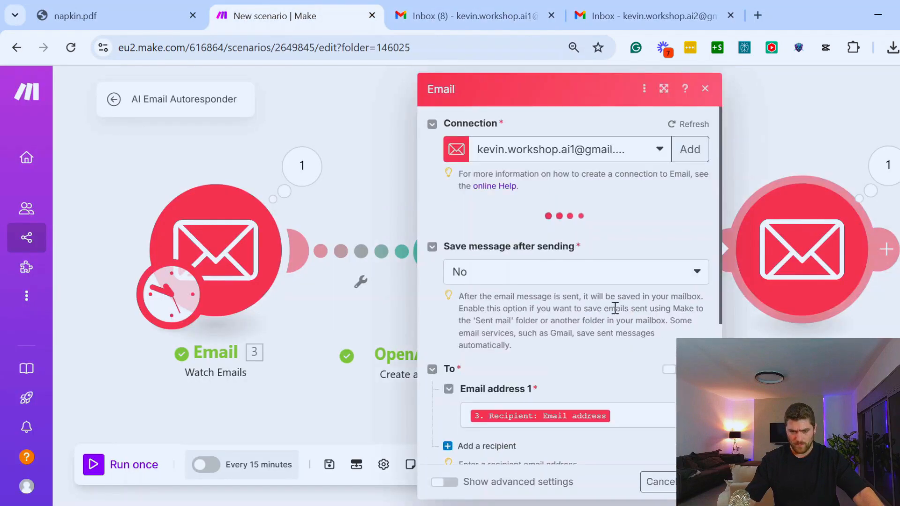
{"action": "scroll", "coordinate": [627, 311], "scroll_direction": "down", "scroll_amount": 2}
{"action": "left_click", "coordinate": [644, 340]}
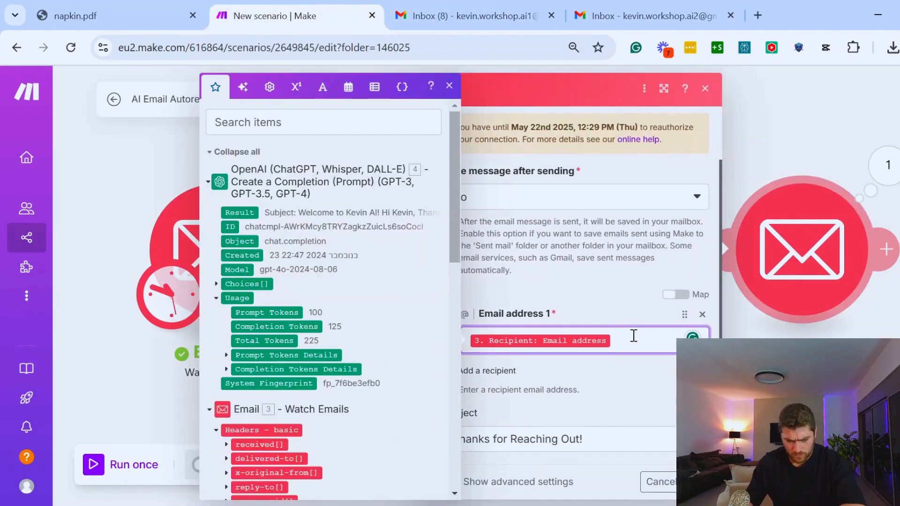
{"action": "key", "text": "BackSpace"}
{"action": "scroll", "coordinate": [391, 279], "scroll_direction": "down", "scroll_amount": 8}
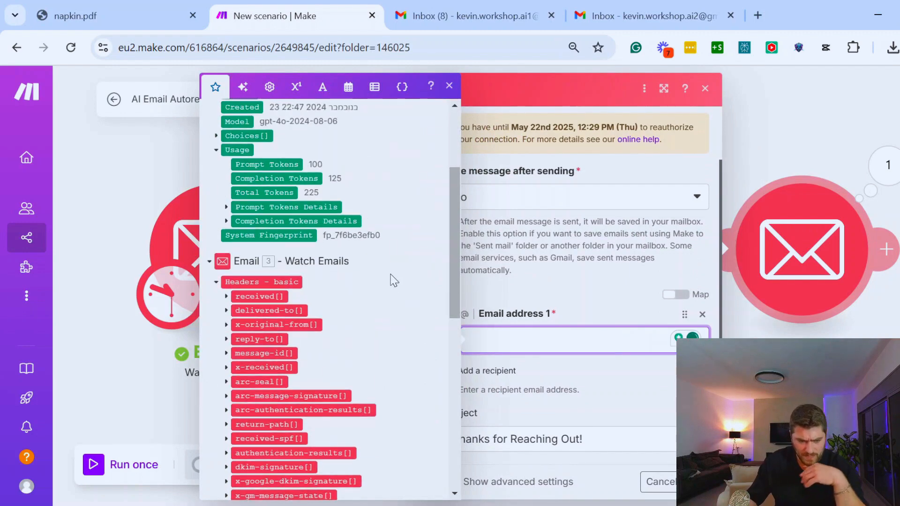
{"action": "scroll", "coordinate": [382, 276], "scroll_direction": "down", "scroll_amount": 5}
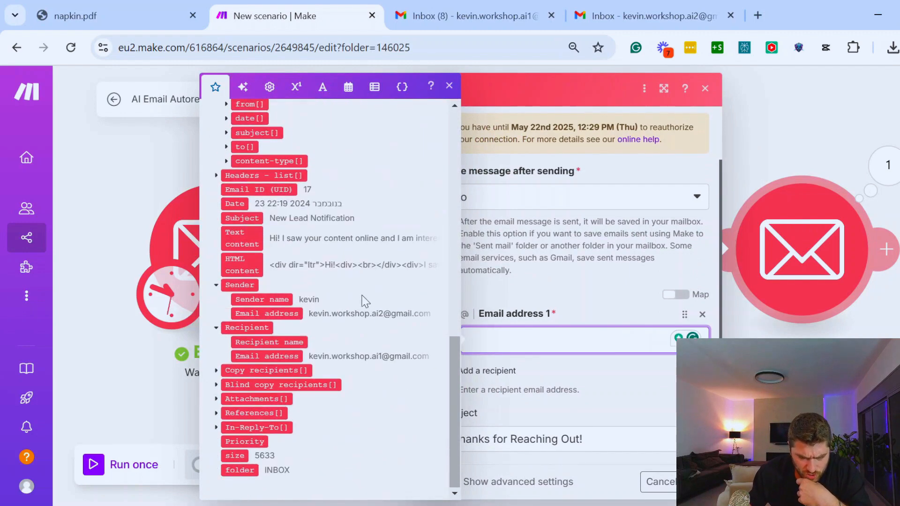
{"action": "left_click", "coordinate": [279, 313]}
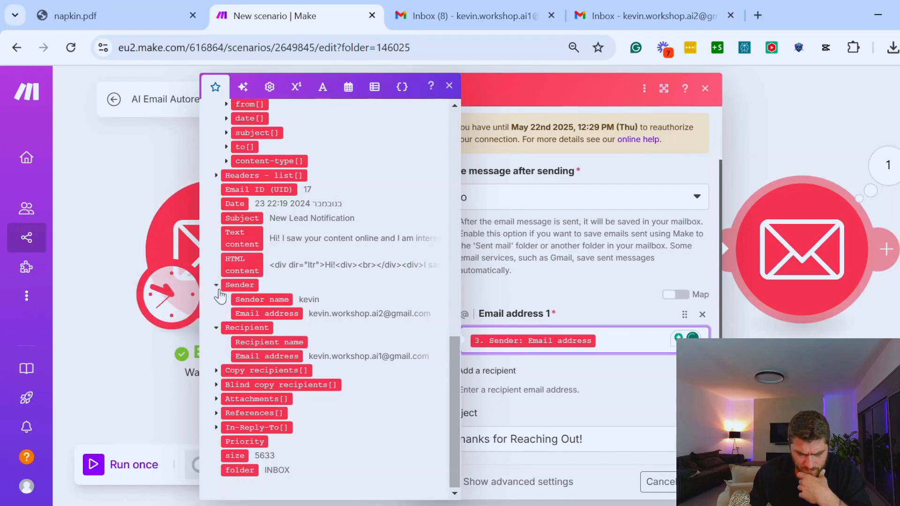
{"action": "left_click", "coordinate": [697, 481]}
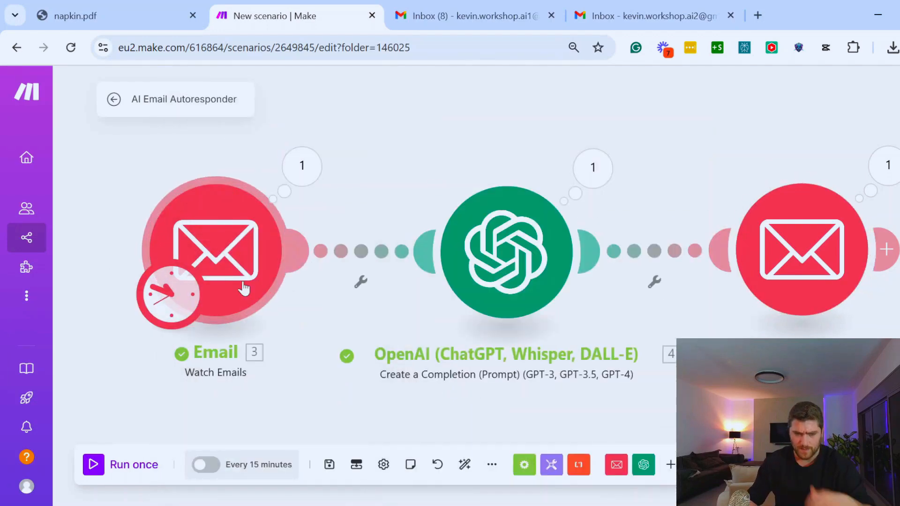
Step: Choose the first email for Watch Emails to process, run the scenario once, and check the lead's Gmail inbox
{"action": "left_click", "coordinate": [235, 298]}
{"action": "right_click", "coordinate": [241, 218]}
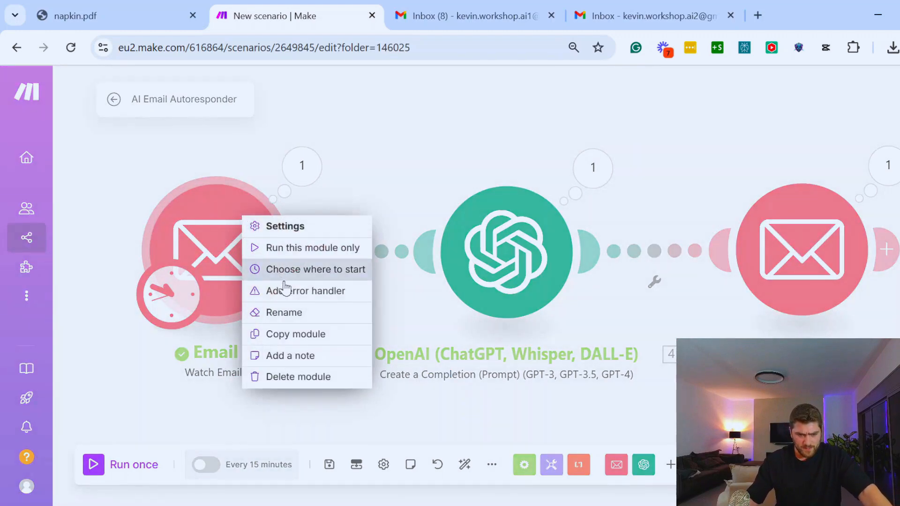
{"action": "left_click", "coordinate": [298, 270]}
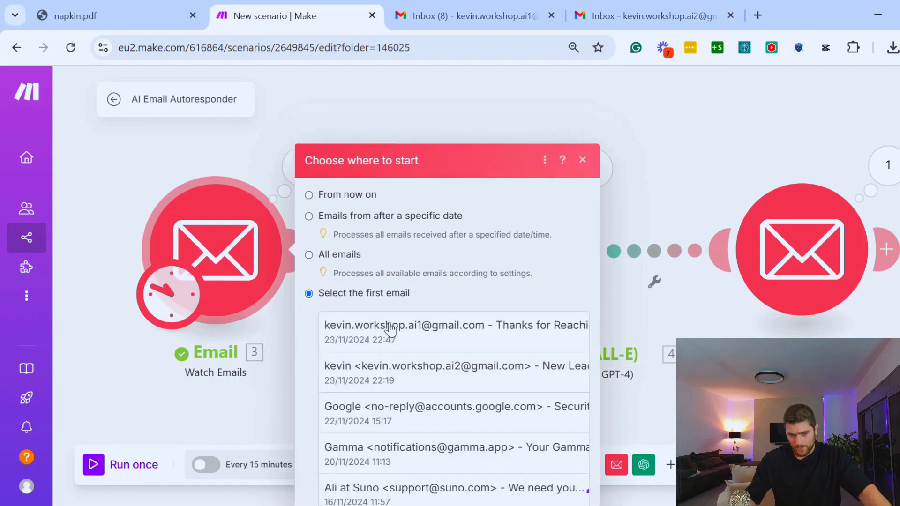
{"action": "left_click", "coordinate": [576, 482]}
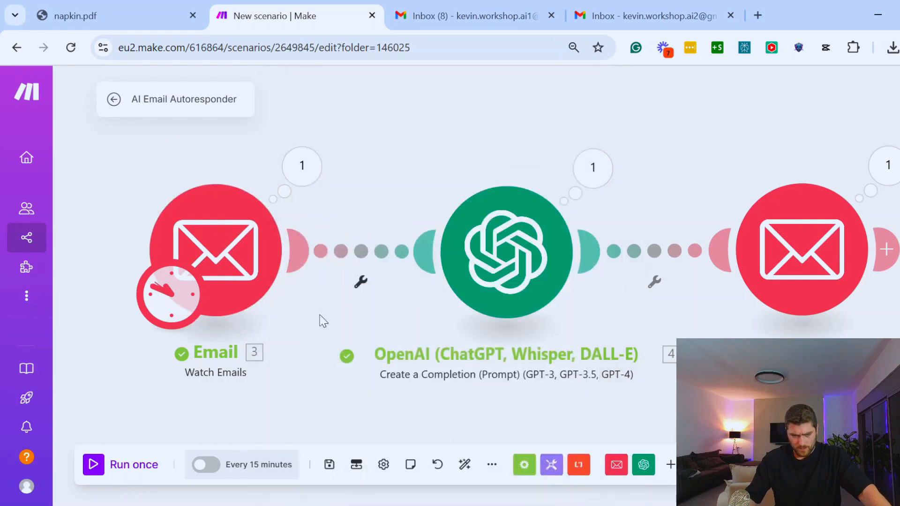
{"action": "left_click", "coordinate": [108, 468]}
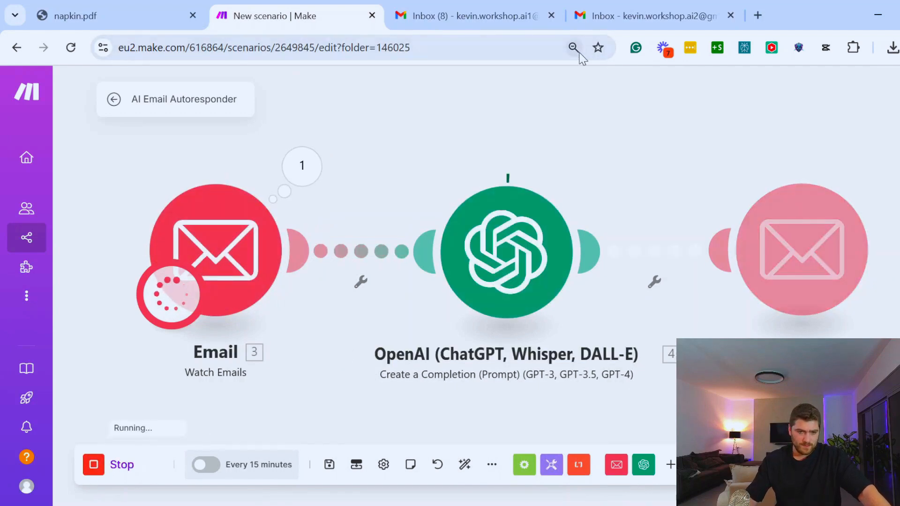
{"action": "left_click", "coordinate": [605, 12]}
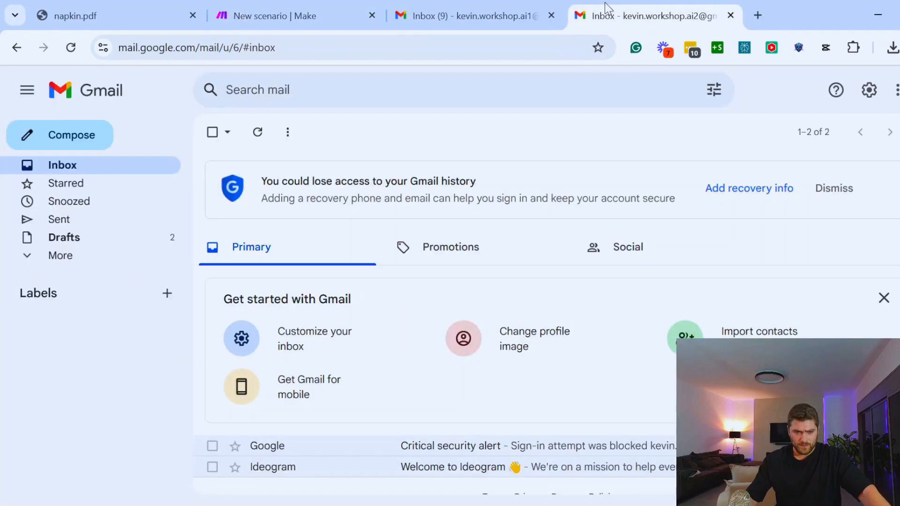
{"action": "scroll", "coordinate": [432, 267], "scroll_direction": "down", "scroll_amount": 1}
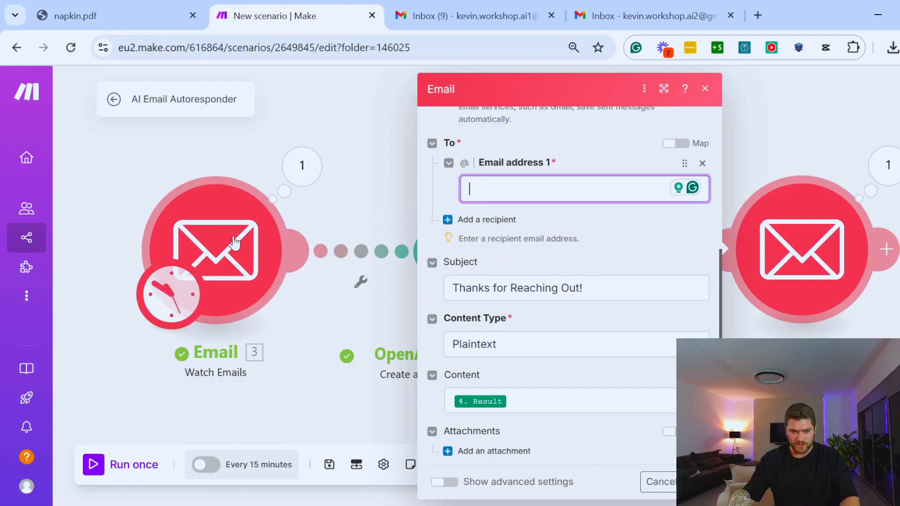
{"action": "left_click", "coordinate": [660, 486]}
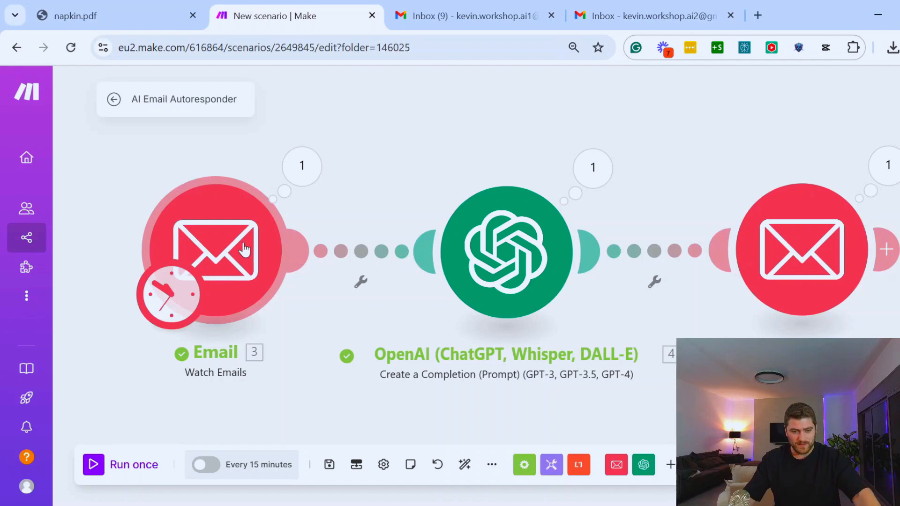
{"action": "right_click", "coordinate": [221, 222]}
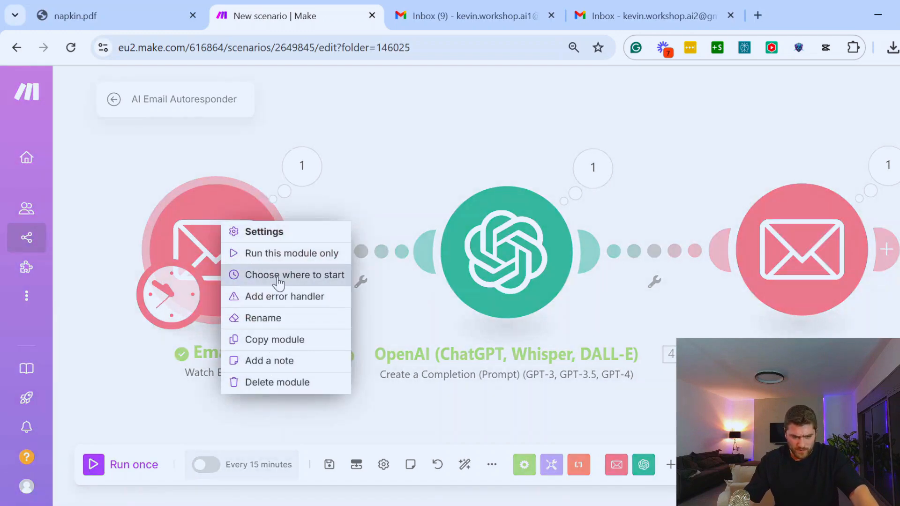
{"action": "left_click", "coordinate": [306, 276]}
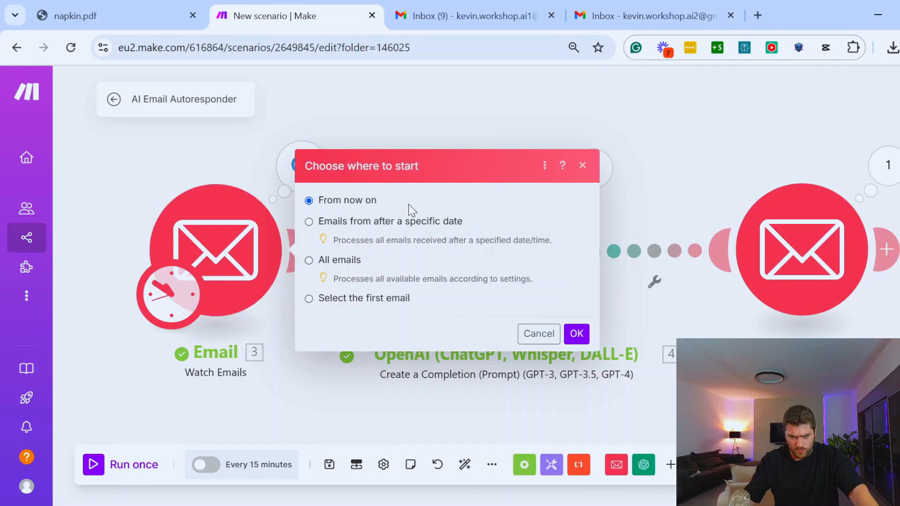
{"action": "left_click", "coordinate": [538, 334]}
Step: In the lead's Gmail account, copy the body of the sent "New Lead Notification" email into a new message
{"action": "key", "text": "ctrl+4"}
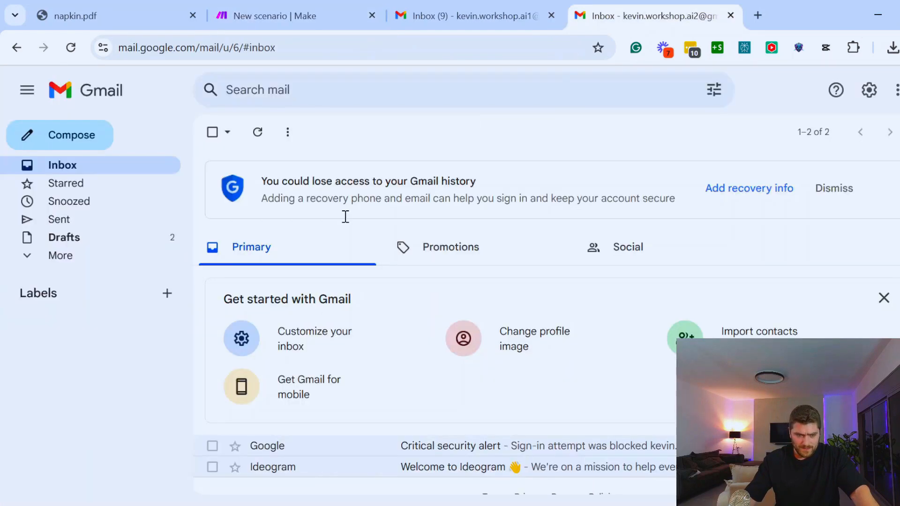
{"action": "left_click", "coordinate": [76, 219]}
{"action": "left_click", "coordinate": [349, 201]}
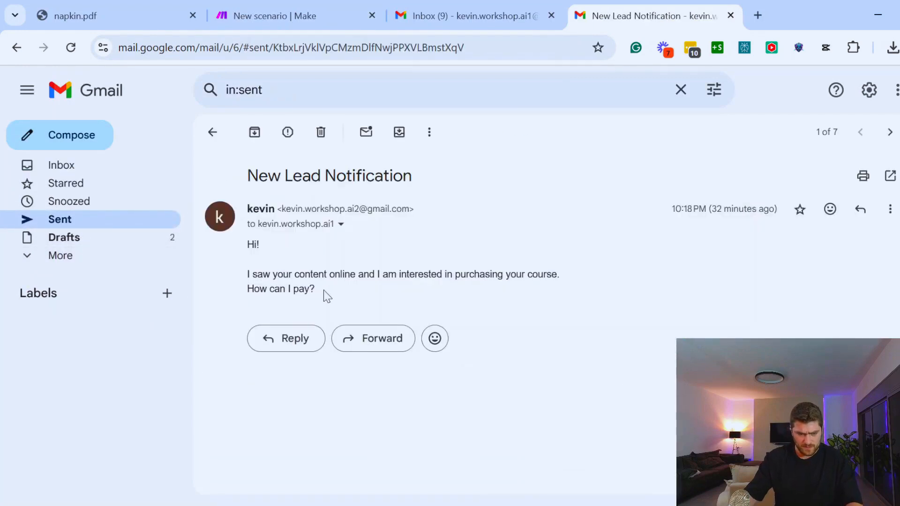
{"action": "left_click_drag", "start_coordinate": [322, 292], "coordinate": [247, 240]}
{"action": "key", "text": "ctrl+c"}
{"action": "left_click", "coordinate": [83, 142]}
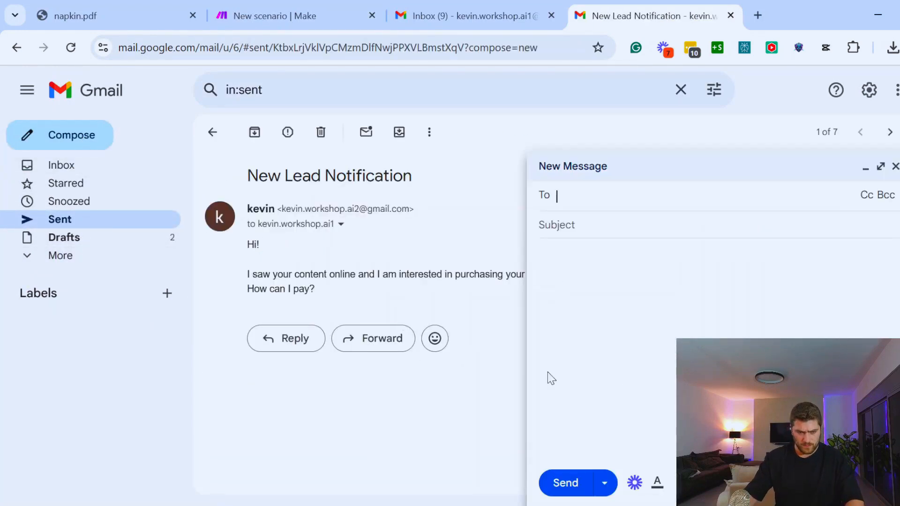
{"action": "left_click", "coordinate": [592, 355]}
{"action": "key", "text": "ctrl+v"}
Step: Copy the earlier email's subject "New Lead Notification" into the new message's subject
{"action": "triple_click", "coordinate": [334, 175]}
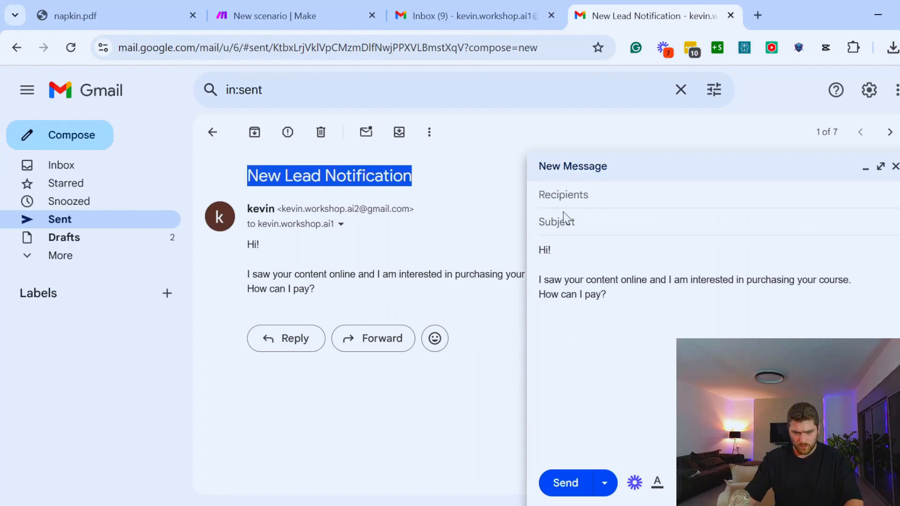
{"action": "key", "text": "ctrl+c"}
{"action": "left_click", "coordinate": [569, 196]}
{"action": "key", "text": "ctrl+v"}
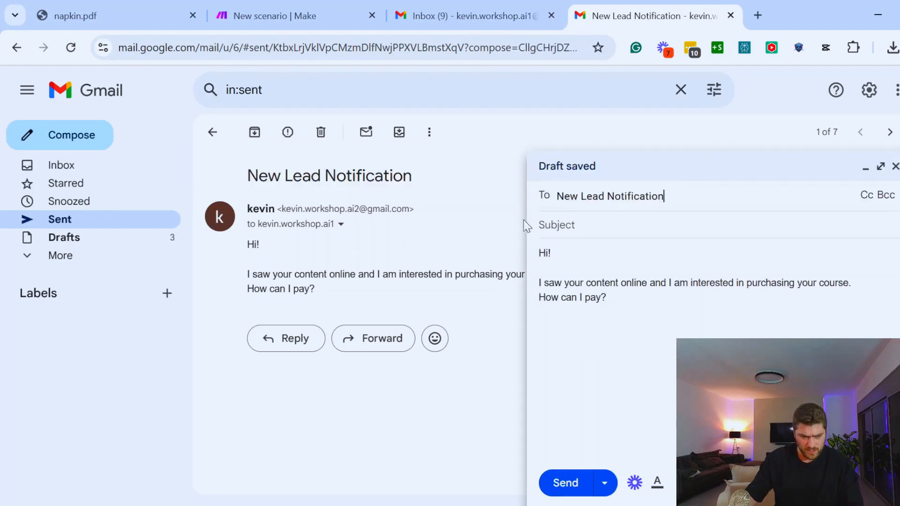
{"action": "left_click", "coordinate": [574, 221]}
{"action": "triple_click", "coordinate": [607, 199]}
{"action": "key", "text": "ctrl+x"}
{"action": "left_click", "coordinate": [583, 221]}
{"action": "key", "text": "ctrl+v"}
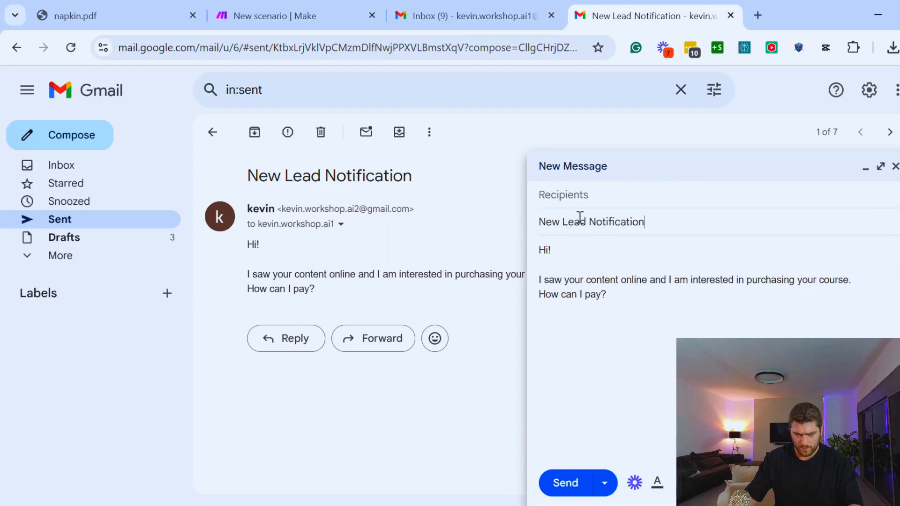
Step: Address the new message to the suggested recipient account watched by the scenario and send it
{"action": "left_click", "coordinate": [587, 197]}
{"action": "type", "text": "k"}
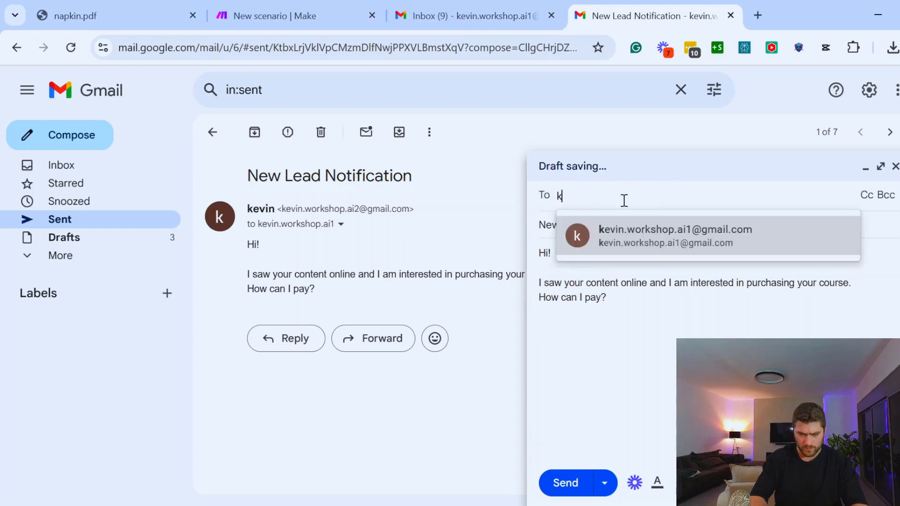
{"action": "left_click", "coordinate": [635, 244]}
{"action": "left_click", "coordinate": [575, 473]}
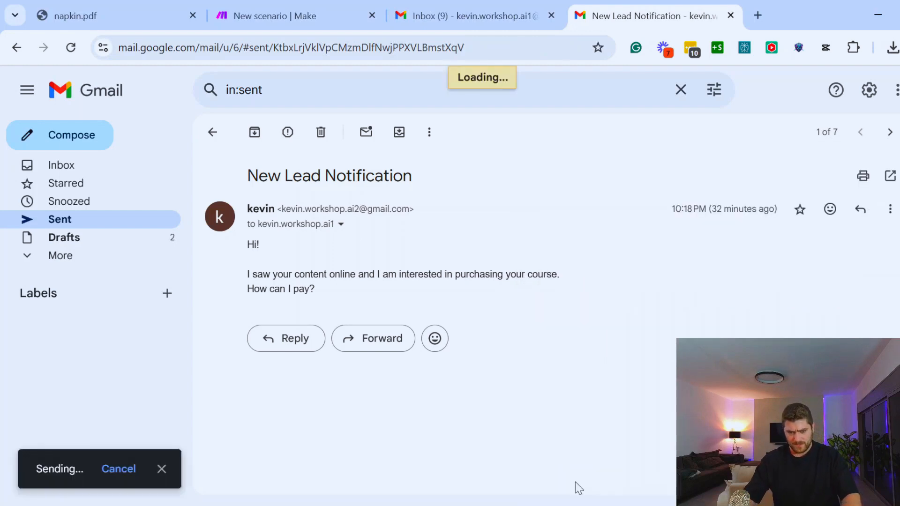
Step: Check the receiving Gmail inbox for the new lead email, return to the Make scenario and run it once
{"action": "left_click", "coordinate": [480, 24]}
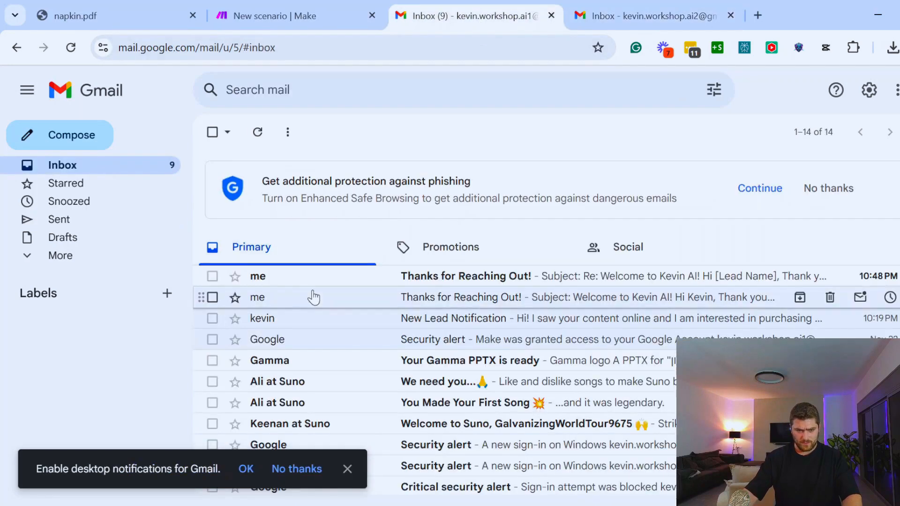
{"action": "left_click", "coordinate": [293, 281]}
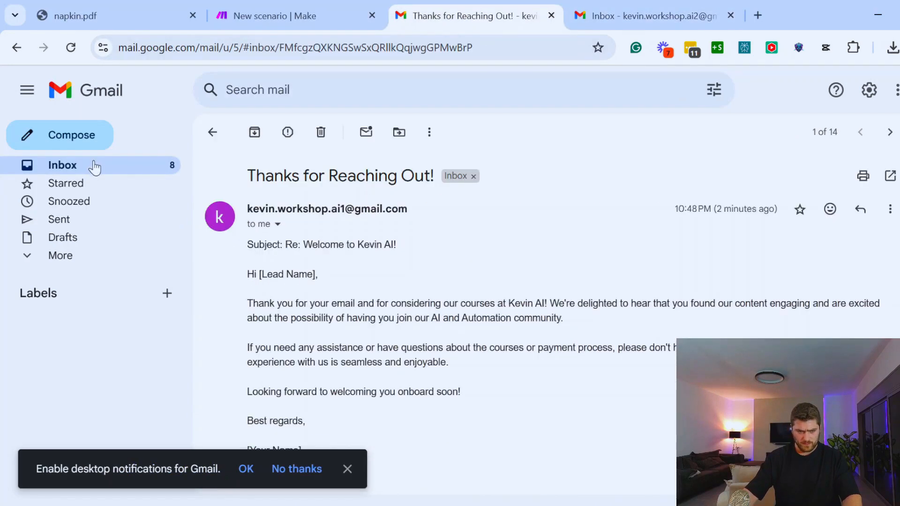
{"action": "left_click", "coordinate": [94, 167]}
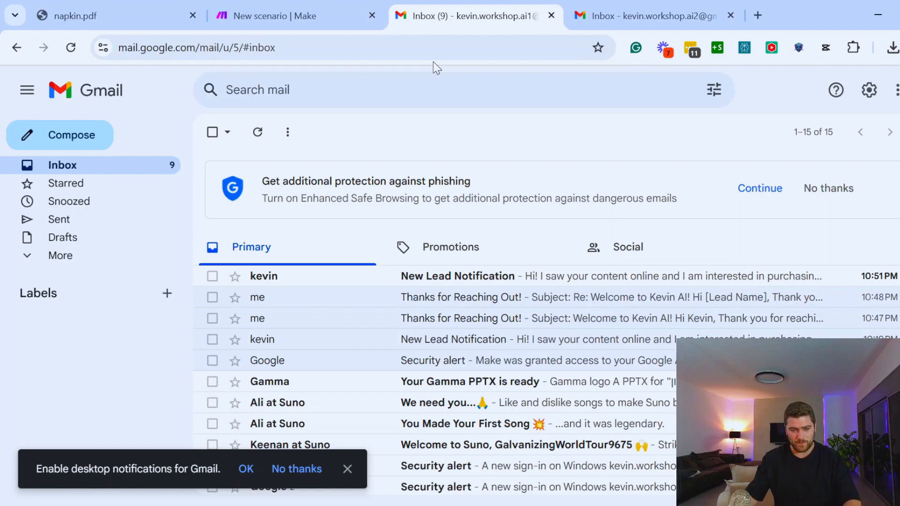
{"action": "left_click", "coordinate": [258, 10]}
{"action": "left_click", "coordinate": [113, 464]}
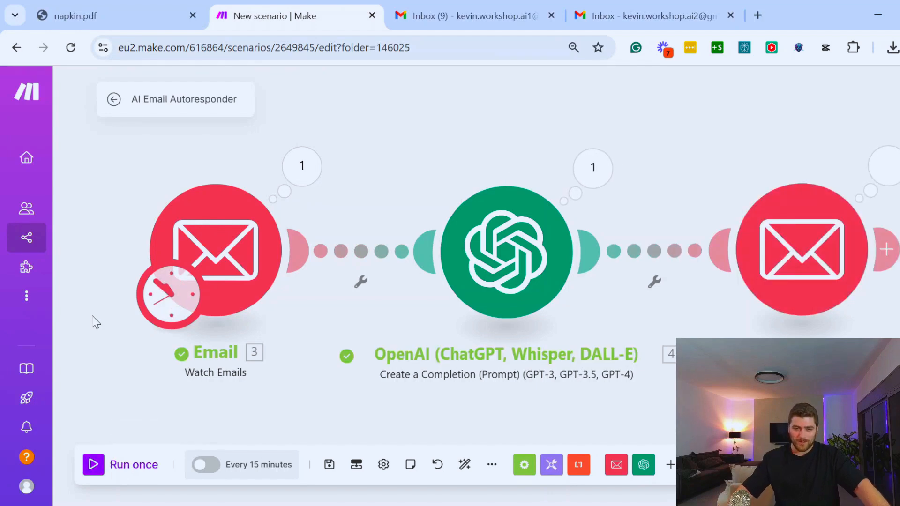
Step: Open the "Thanks for Reaching Out!" reply in the lead's Gmail inbox and read it from its subject line to the signature placeholders
{"action": "left_click", "coordinate": [640, 16]}
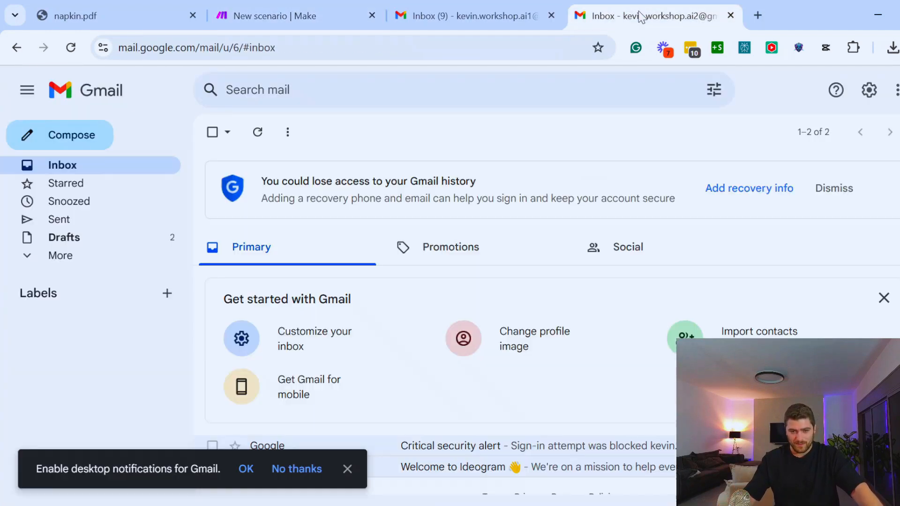
{"action": "scroll", "coordinate": [393, 360], "scroll_direction": "down", "scroll_amount": 1}
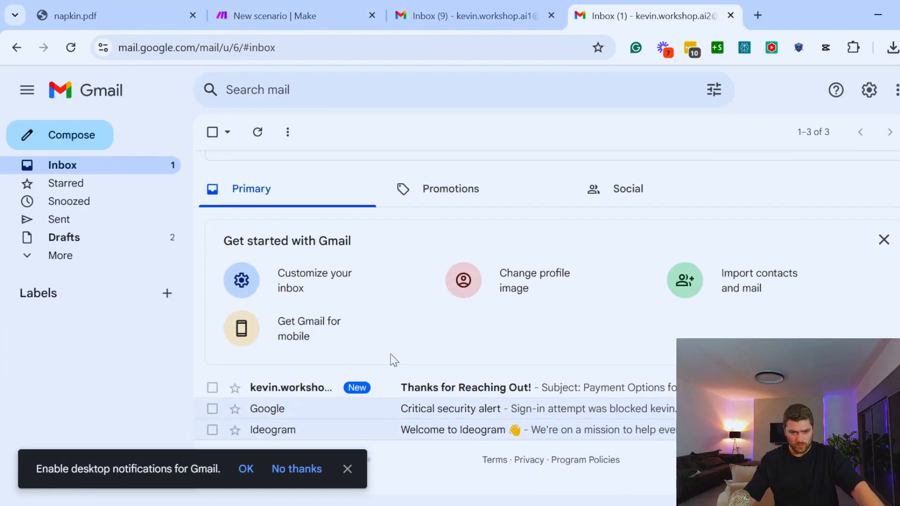
{"action": "left_click", "coordinate": [348, 470]}
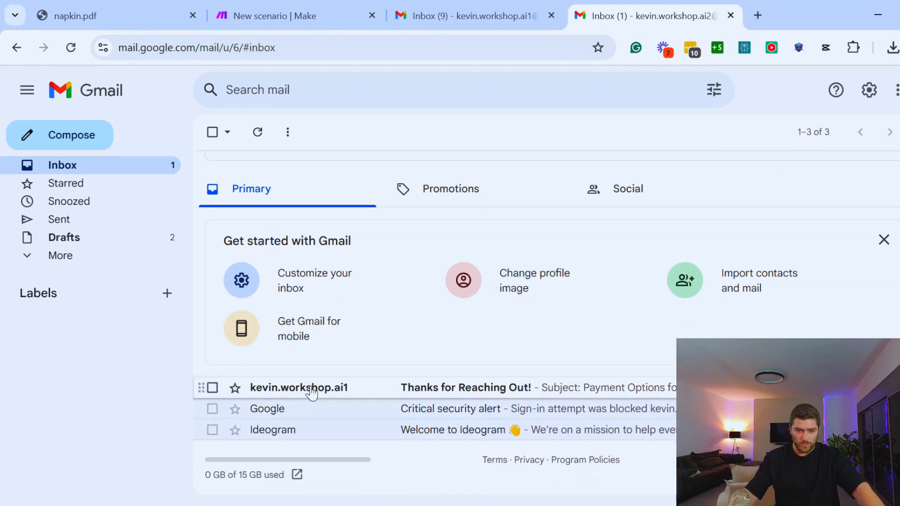
{"action": "left_click", "coordinate": [285, 388]}
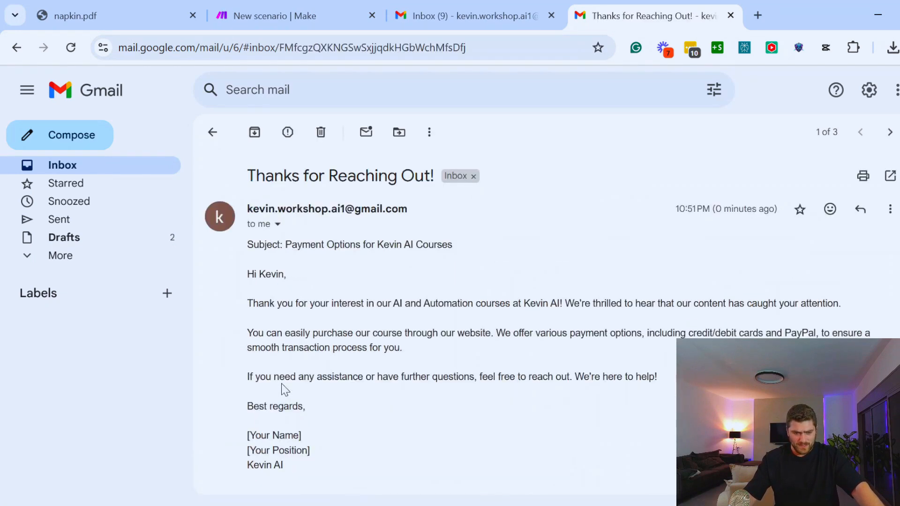
{"action": "left_click_drag", "start_coordinate": [247, 244], "coordinate": [292, 251]}
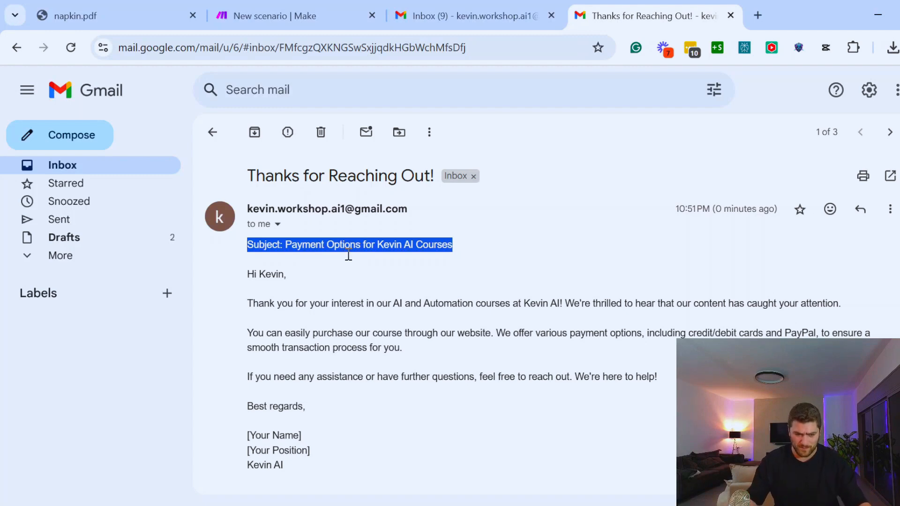
{"action": "left_click", "coordinate": [253, 275]}
{"action": "left_click_drag", "start_coordinate": [315, 285], "coordinate": [489, 415]}
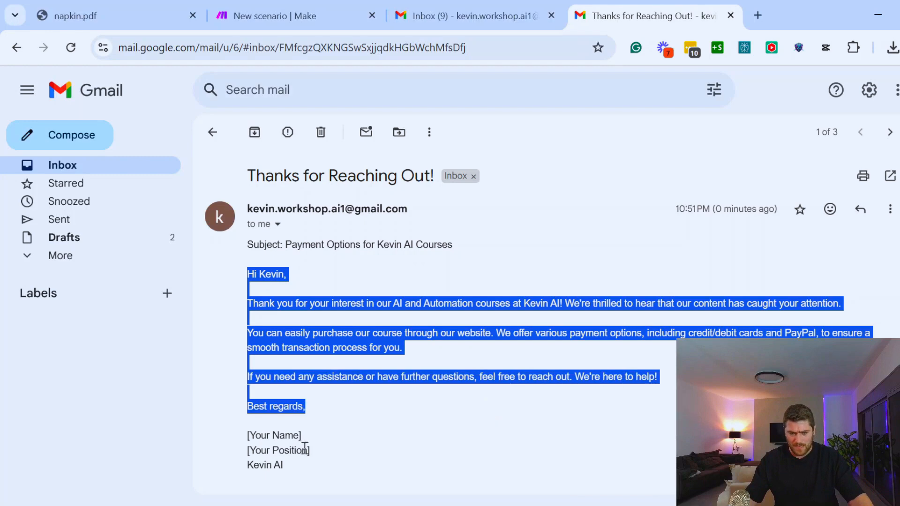
{"action": "scroll", "coordinate": [305, 448], "scroll_direction": "down", "scroll_amount": 3}
{"action": "left_click_drag", "start_coordinate": [239, 323], "coordinate": [299, 321]}
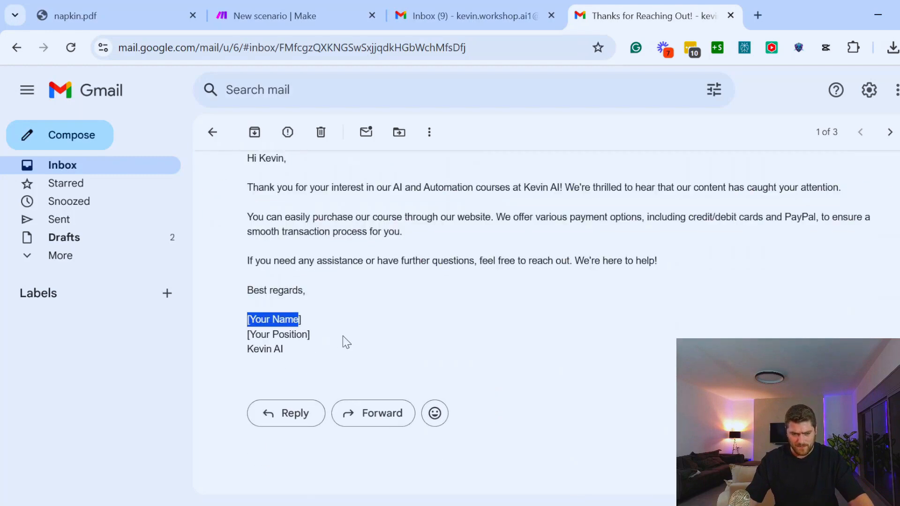
{"action": "left_click_drag", "start_coordinate": [346, 342], "coordinate": [236, 308]}
{"action": "left_click_drag", "start_coordinate": [293, 350], "coordinate": [232, 352]}
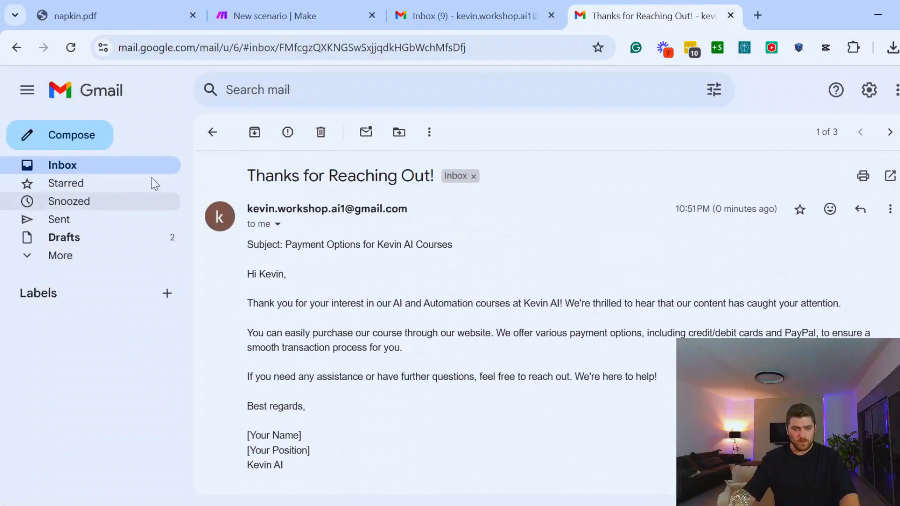
{"action": "left_click", "coordinate": [113, 169]}
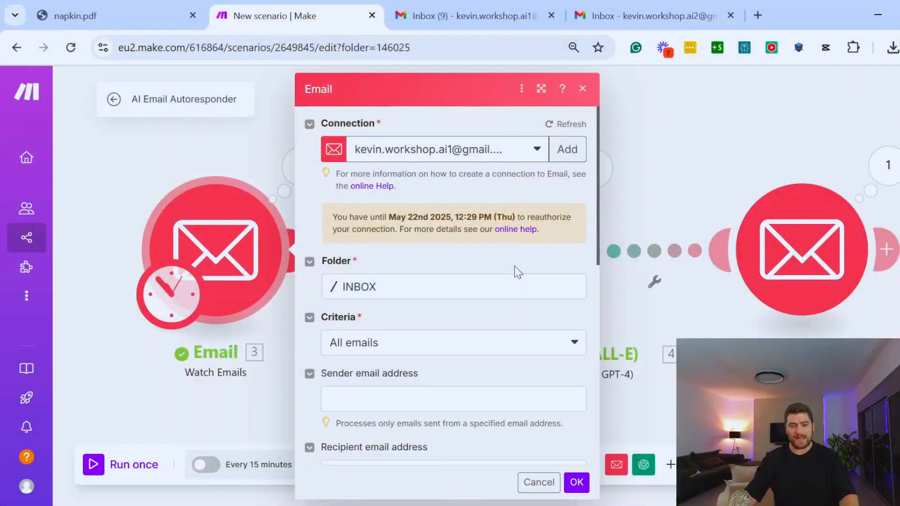
Step: In the Make scenario's Watch Emails module, set the Subject filter to "New Lead Notification" and review the remaining filter options
{"action": "left_click", "coordinate": [582, 89]}
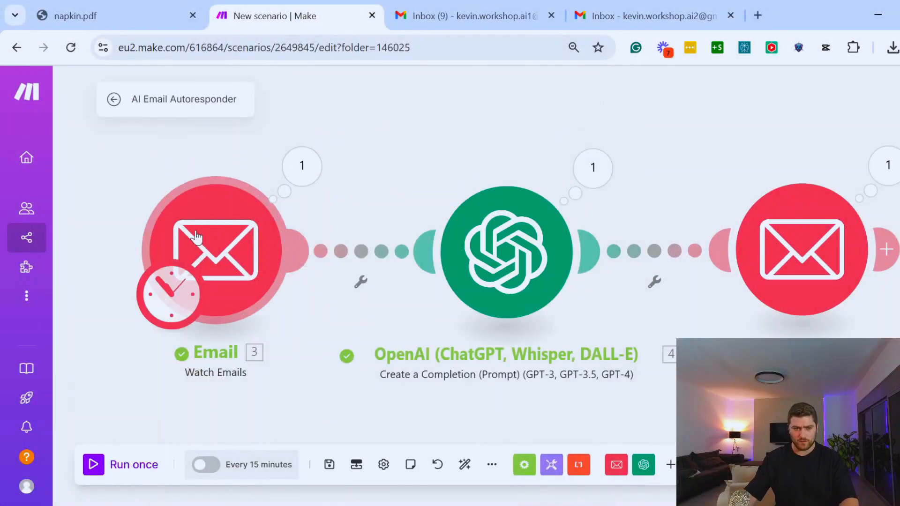
{"action": "left_click", "coordinate": [282, 250]}
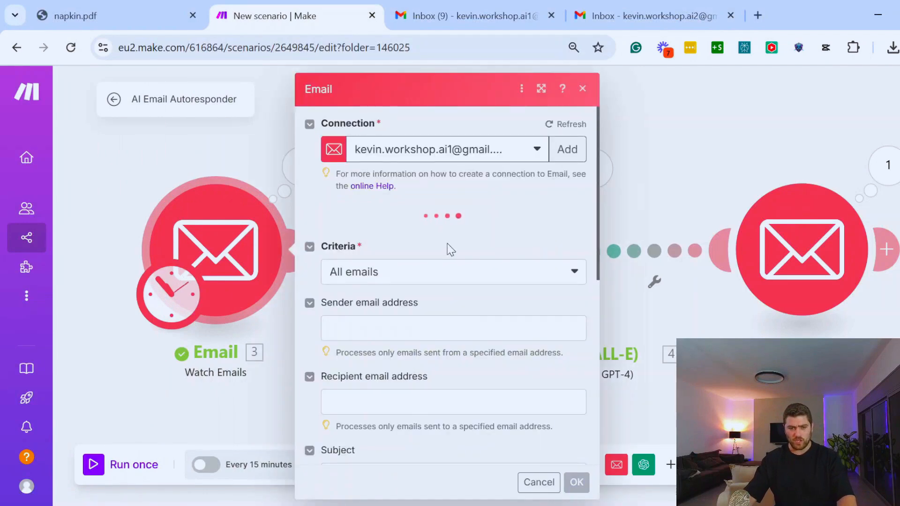
{"action": "scroll", "coordinate": [504, 310], "scroll_direction": "down", "scroll_amount": 2}
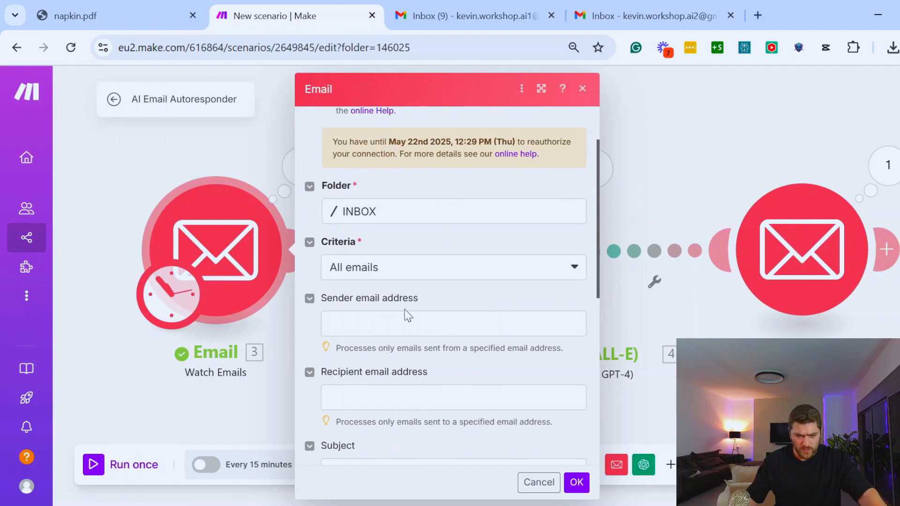
{"action": "scroll", "coordinate": [408, 315], "scroll_direction": "down", "scroll_amount": 2}
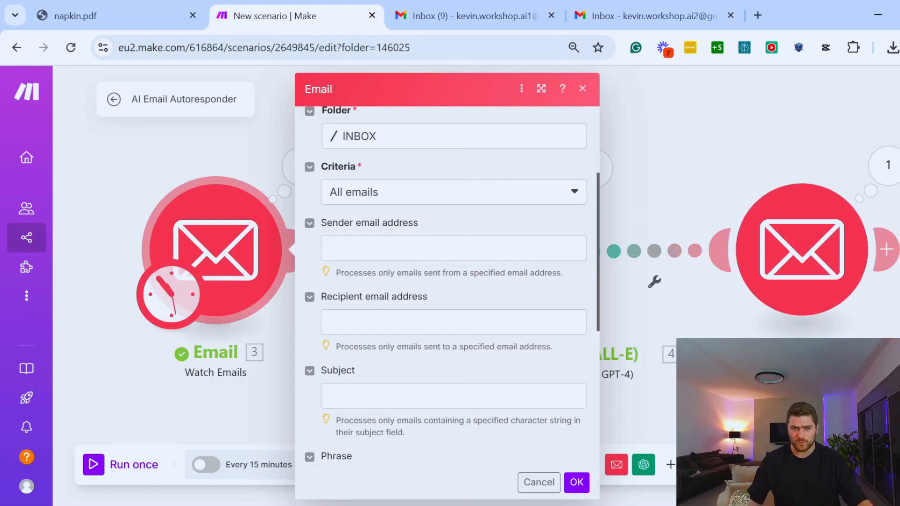
{"action": "scroll", "coordinate": [416, 322], "scroll_direction": "down", "scroll_amount": 2}
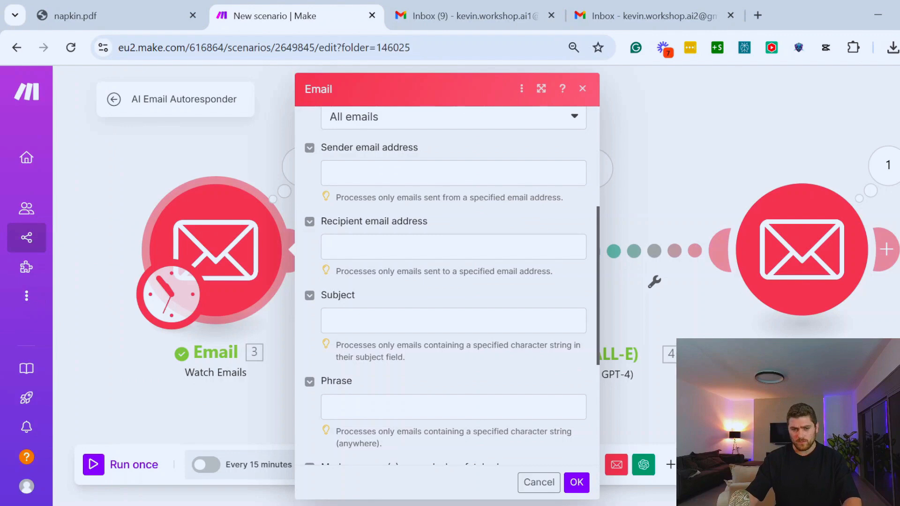
{"action": "left_click", "coordinate": [446, 318]}
{"action": "key", "text": "ctrl+v"}
{"action": "scroll", "coordinate": [448, 318], "scroll_direction": "down", "scroll_amount": 4}
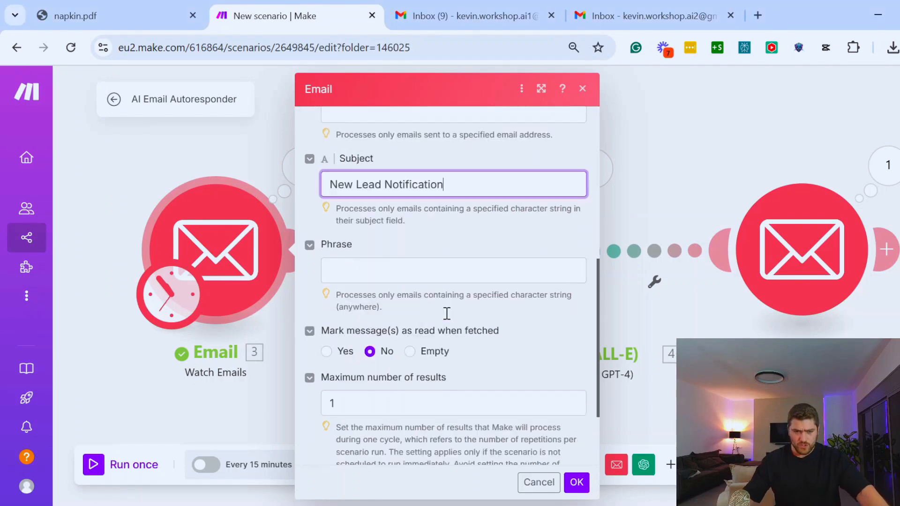
{"action": "scroll", "coordinate": [459, 321], "scroll_direction": "up", "scroll_amount": 2}
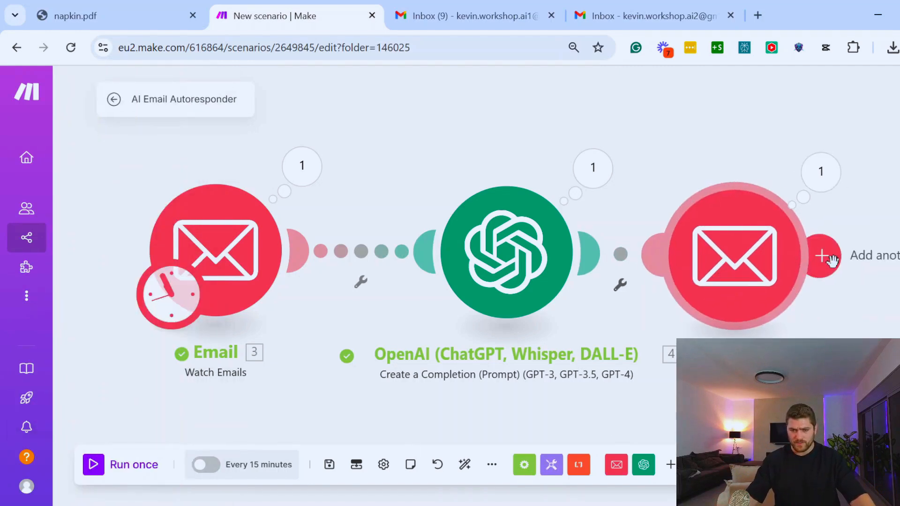
Step: Search for "sales" and "clickup" apps to follow Send an Email, browse the ClickUp modules, and close the list without adding one
{"action": "left_click", "coordinate": [885, 249]}
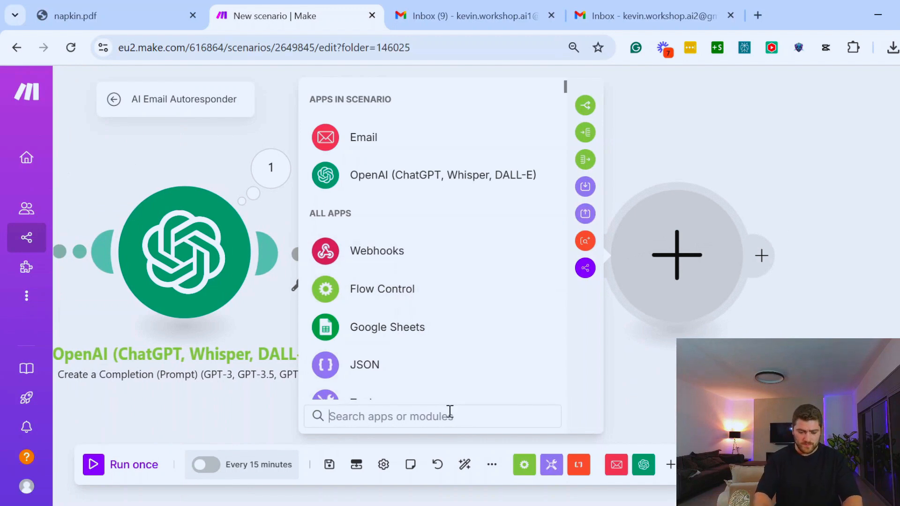
{"action": "type", "text": "sales"}
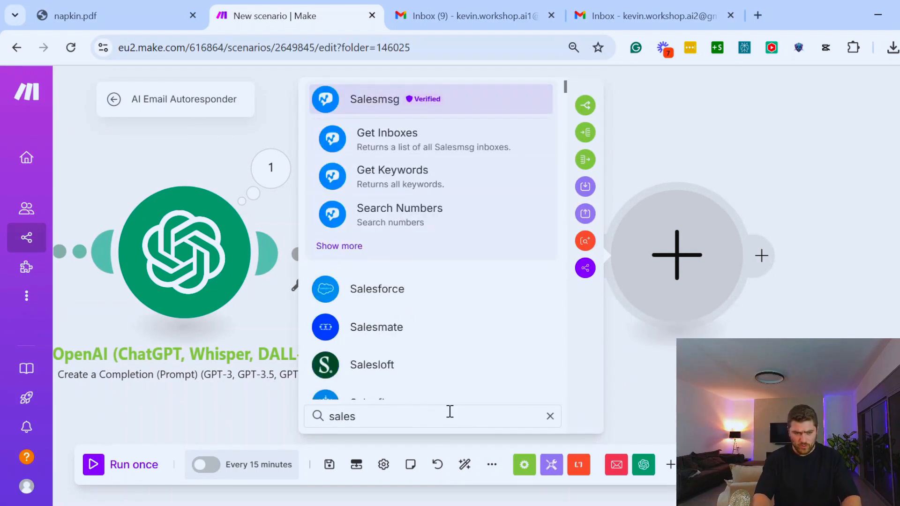
{"action": "type", "text": "clickup"}
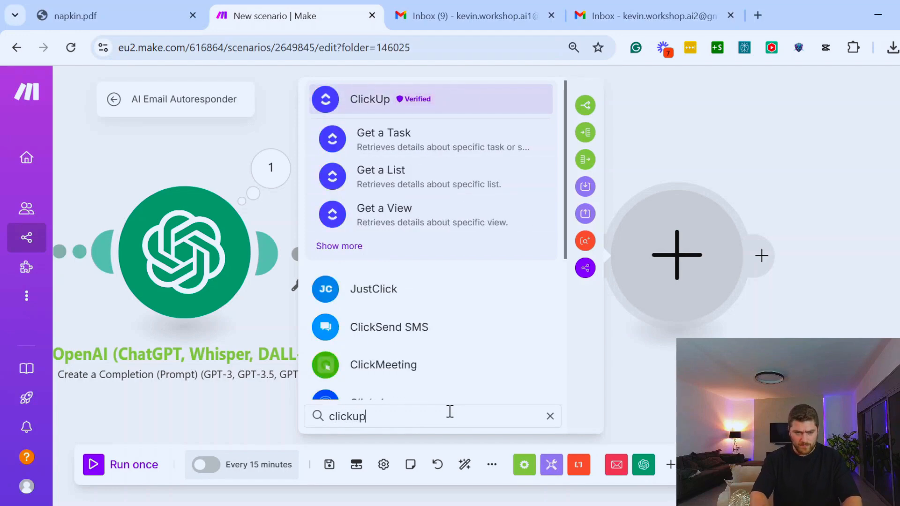
{"action": "left_click", "coordinate": [369, 101]}
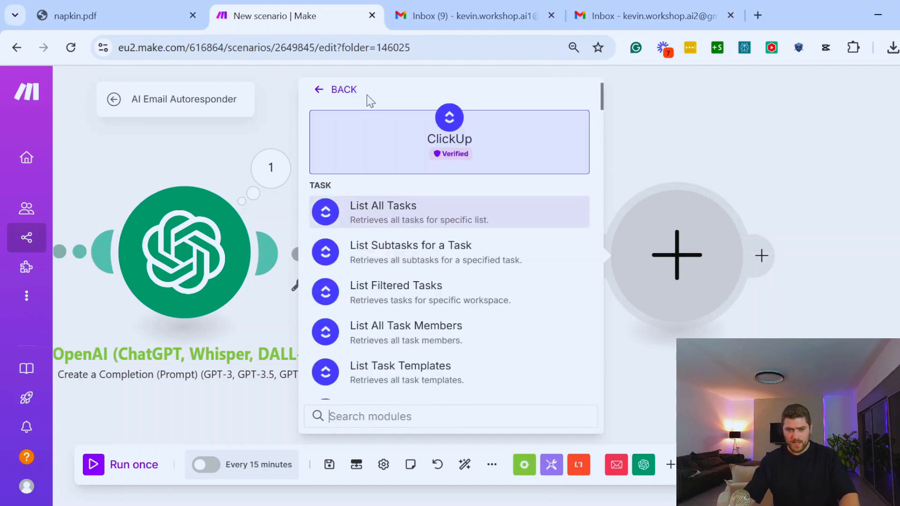
{"action": "scroll", "coordinate": [458, 328], "scroll_direction": "down", "scroll_amount": 6}
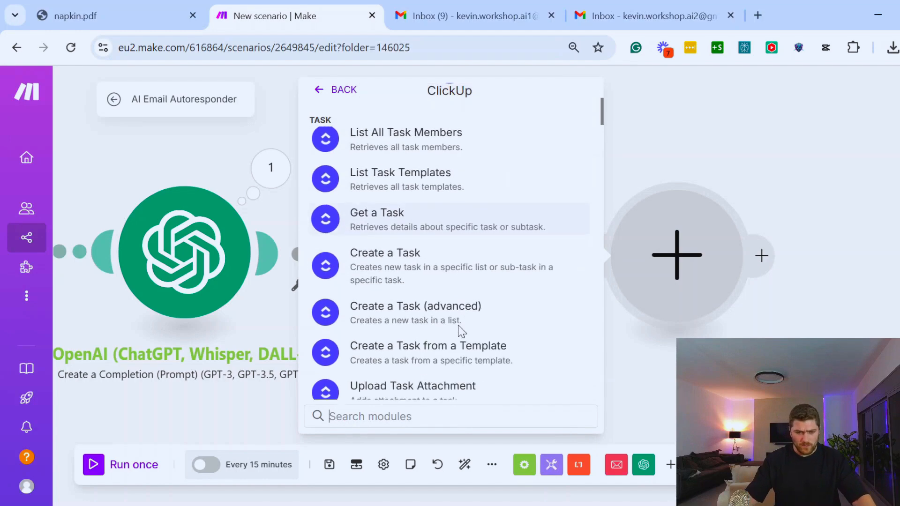
{"action": "scroll", "coordinate": [482, 293], "scroll_direction": "down", "scroll_amount": 20}
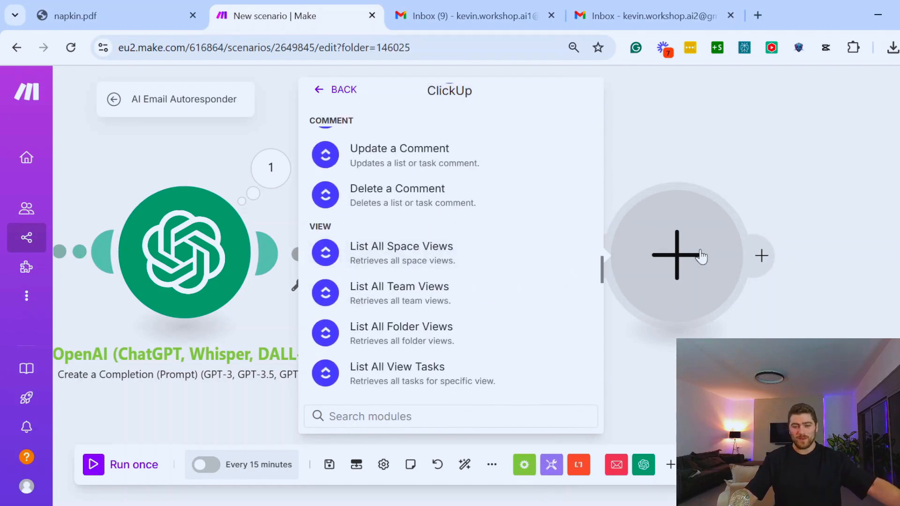
{"action": "left_click", "coordinate": [760, 178]}
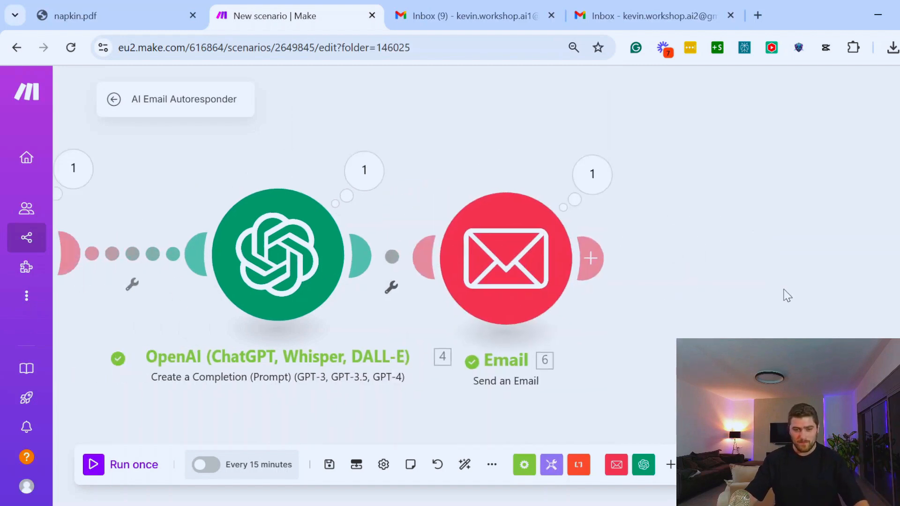